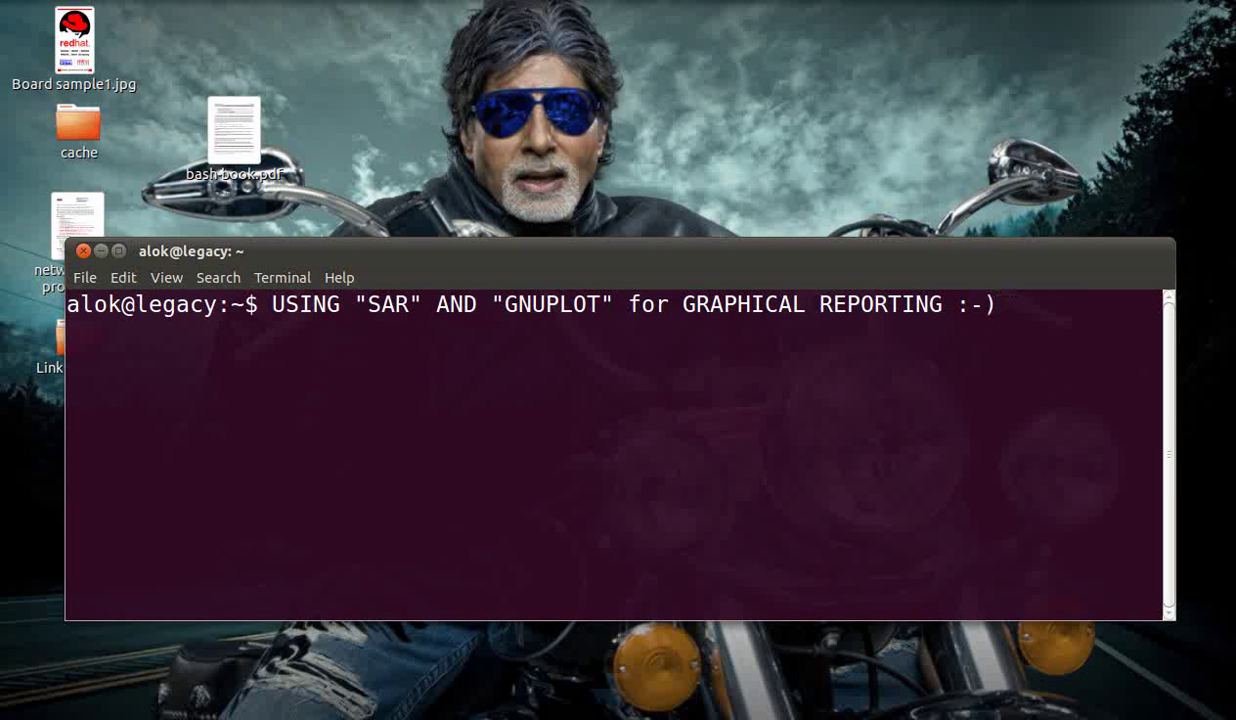
- Switch to the rhel52 virtual machine and open a terminal on its desktop
key(ctrl+alt+Left)
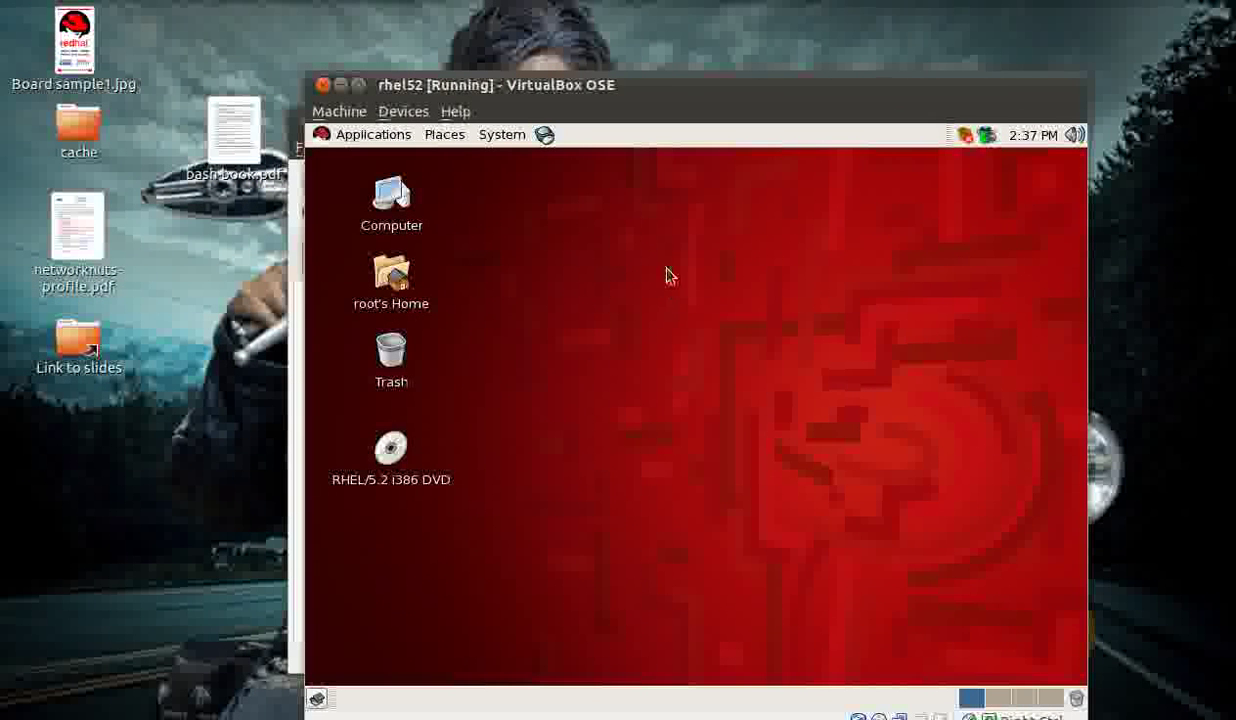
right_click(595, 367)
click(672, 448)
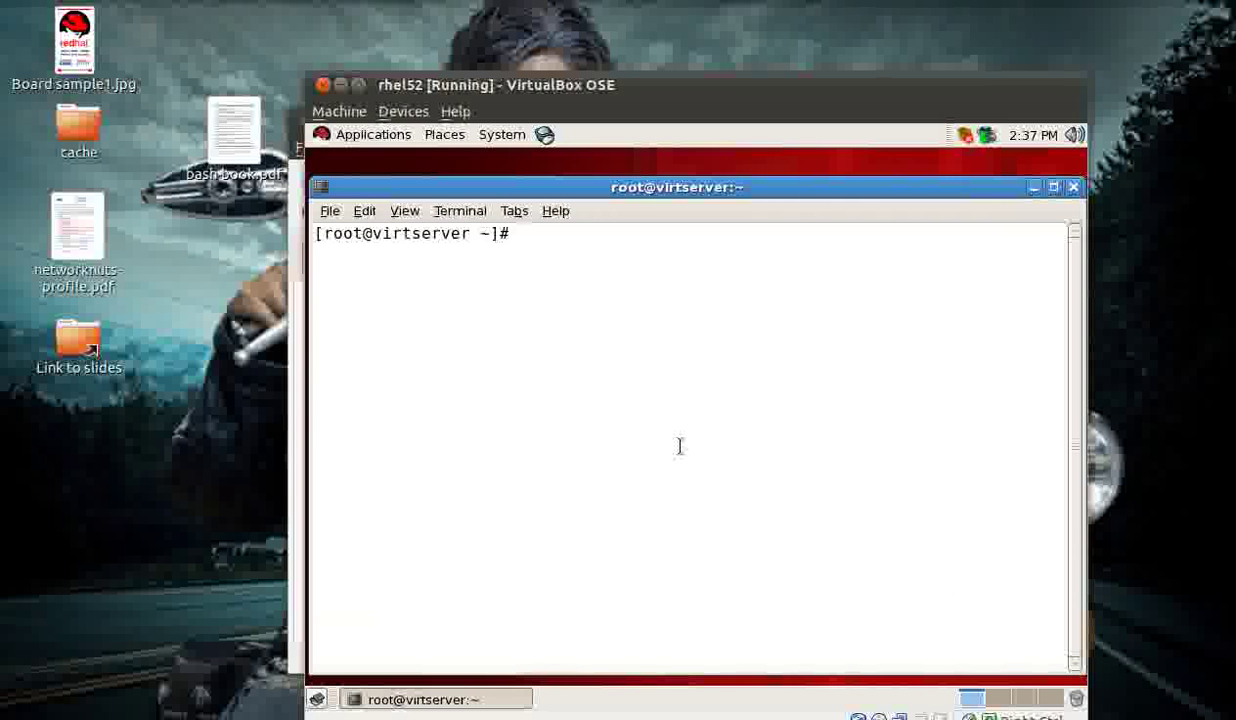
- Try to install the sar and gnuplot packages with yum, decline the transaction and clear the screen
text(yum install sar gnuplo)
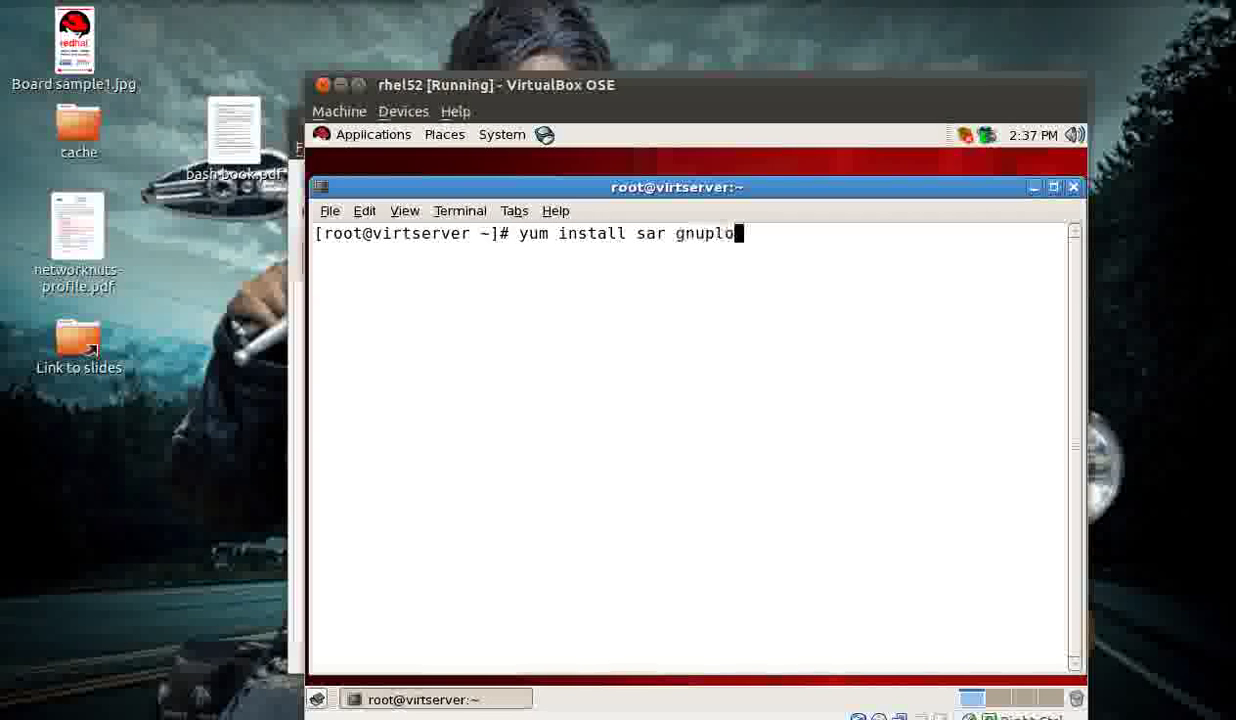
text(t)
key(Return)
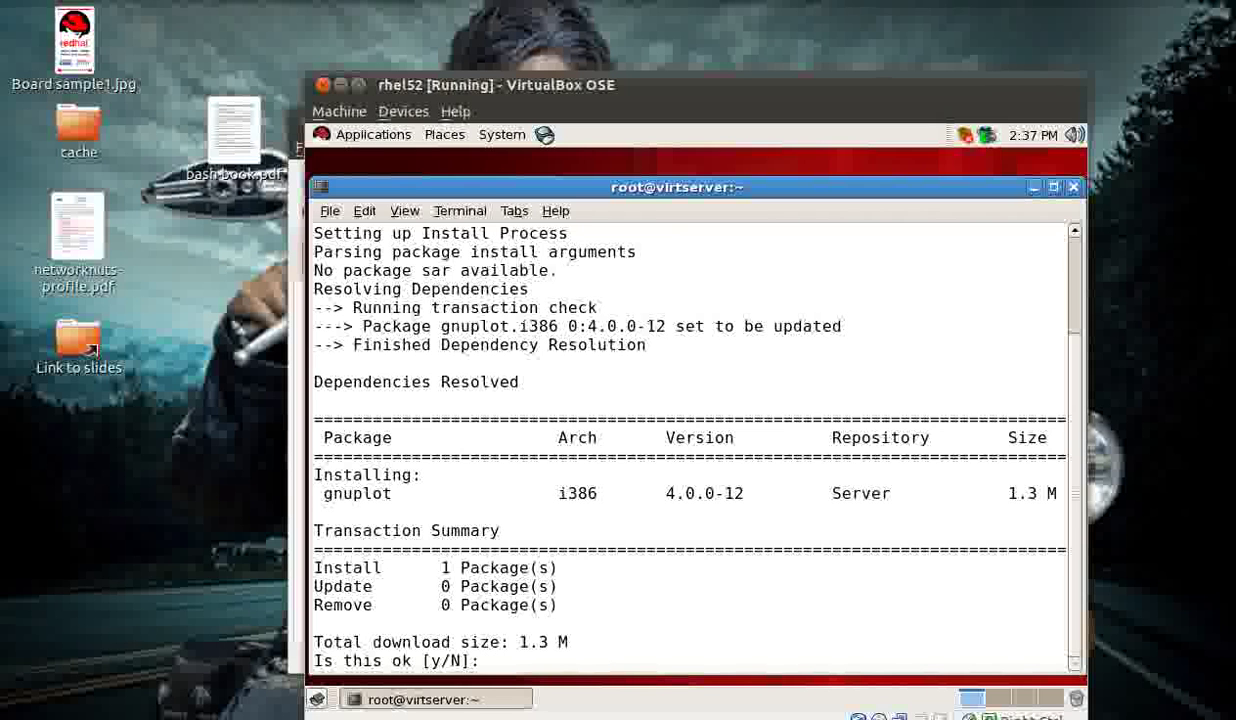
text(N)
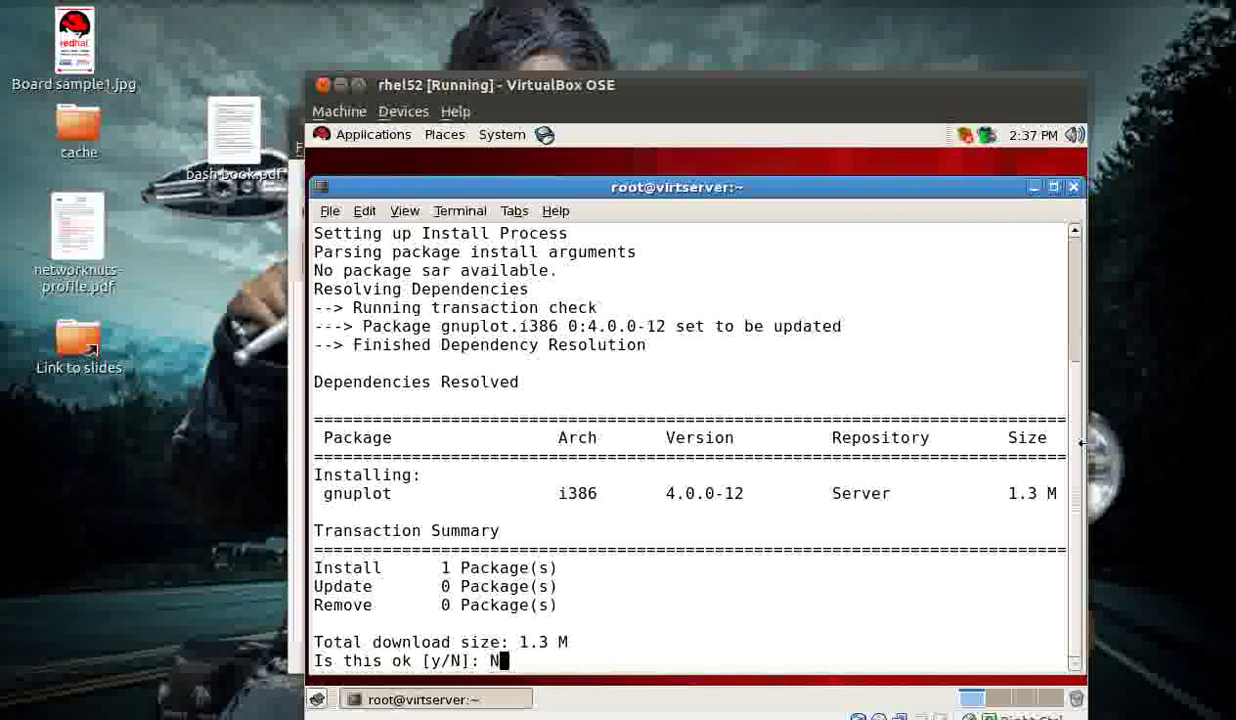
key(Return)
key(ctrl+l)
- Install the sysstat and gnuplot packages with yum, accept the transaction and clear the screen
key(Up)
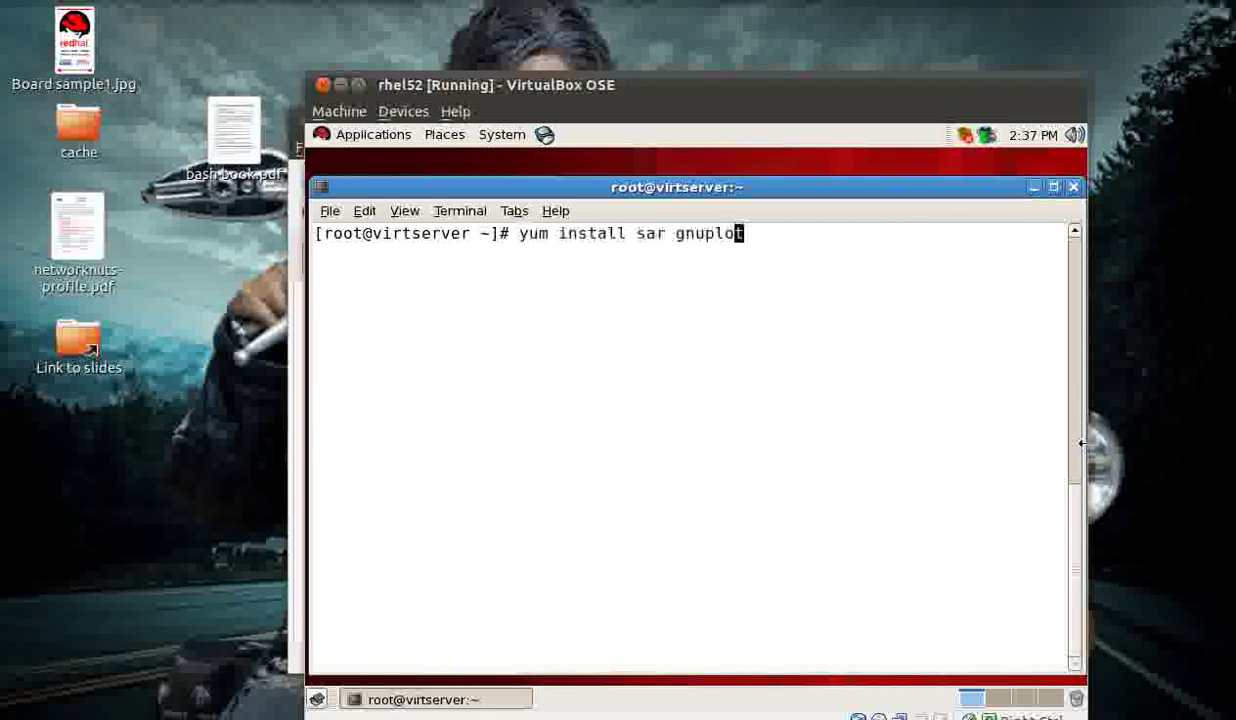
key(Left)
key(Left)
key(Left)
key(Left)
key(Left)
key(Left)
key(Left)
key(BackSpace)
key(BackSpace)
text(yssta)
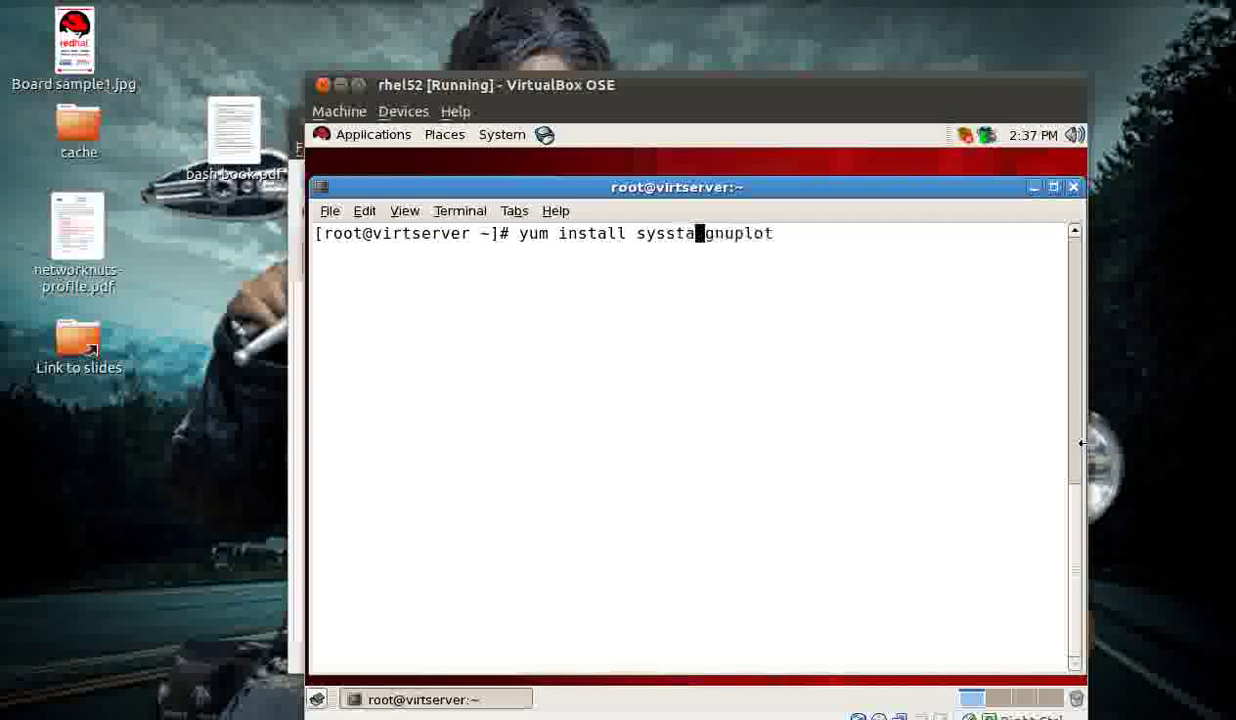
text(t)
key(Return)
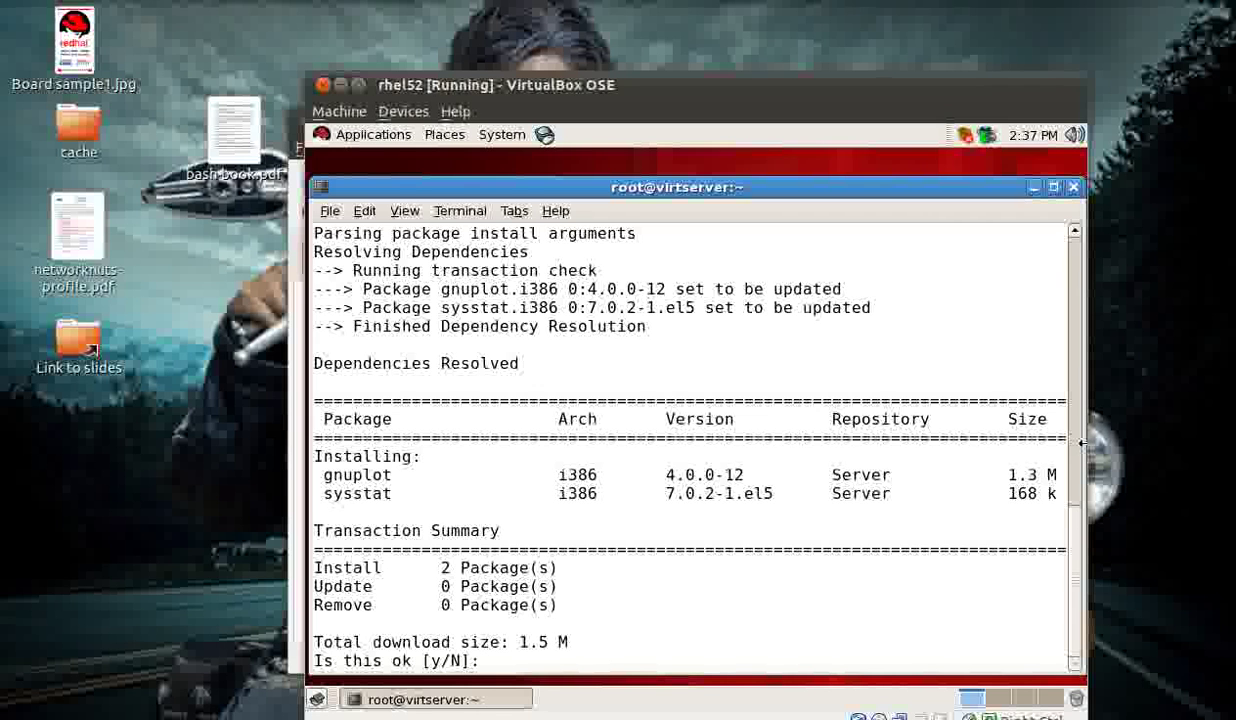
text(y)
key(Return)
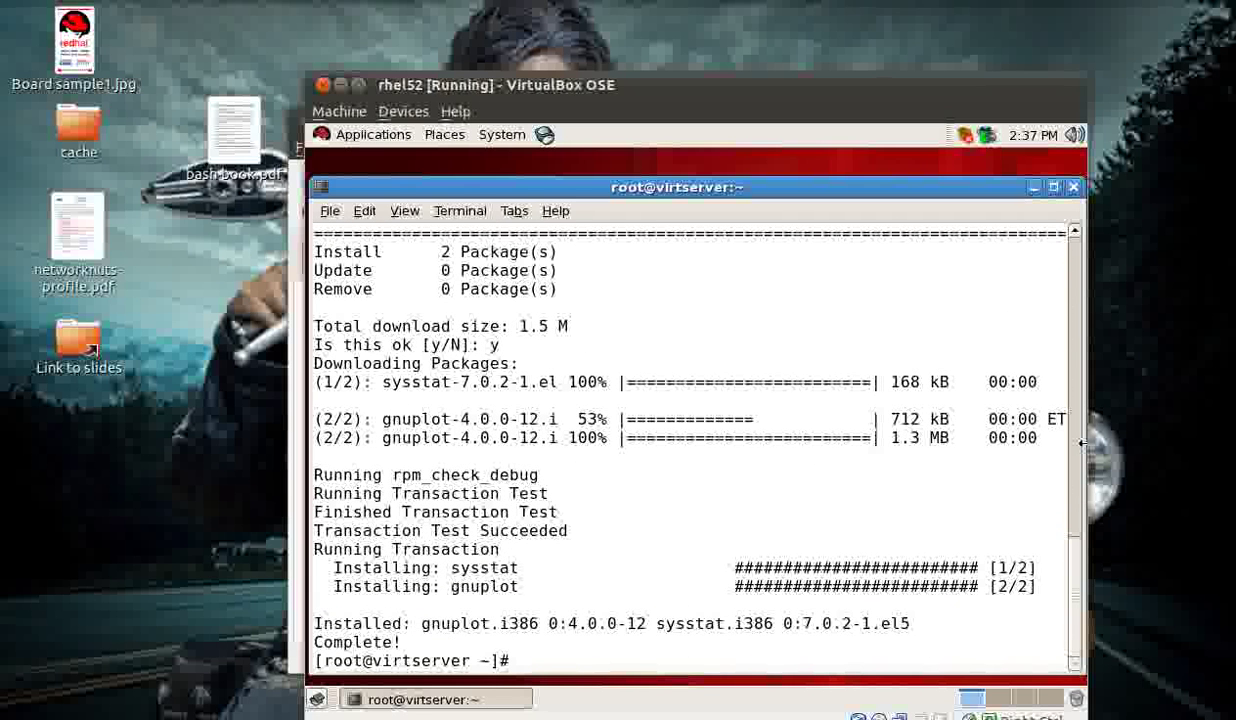
key(ctrl+l)
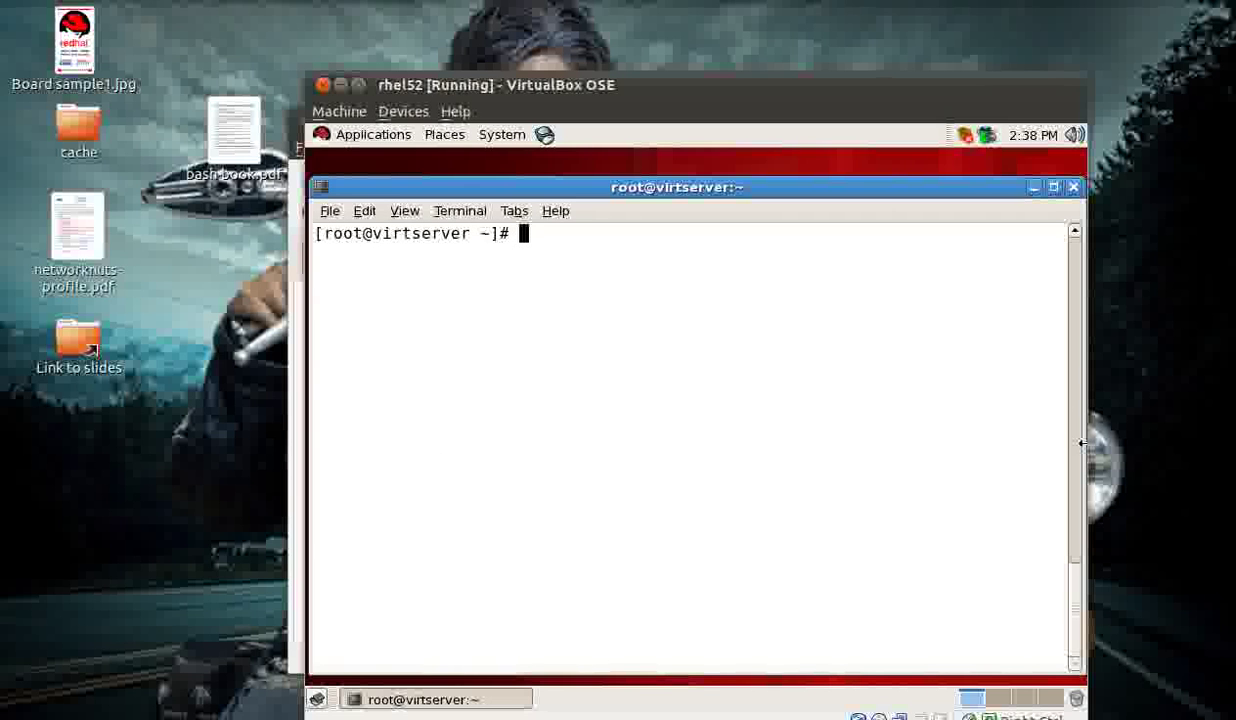
- View the manual page for sar and return to the prompt
text(man sar)
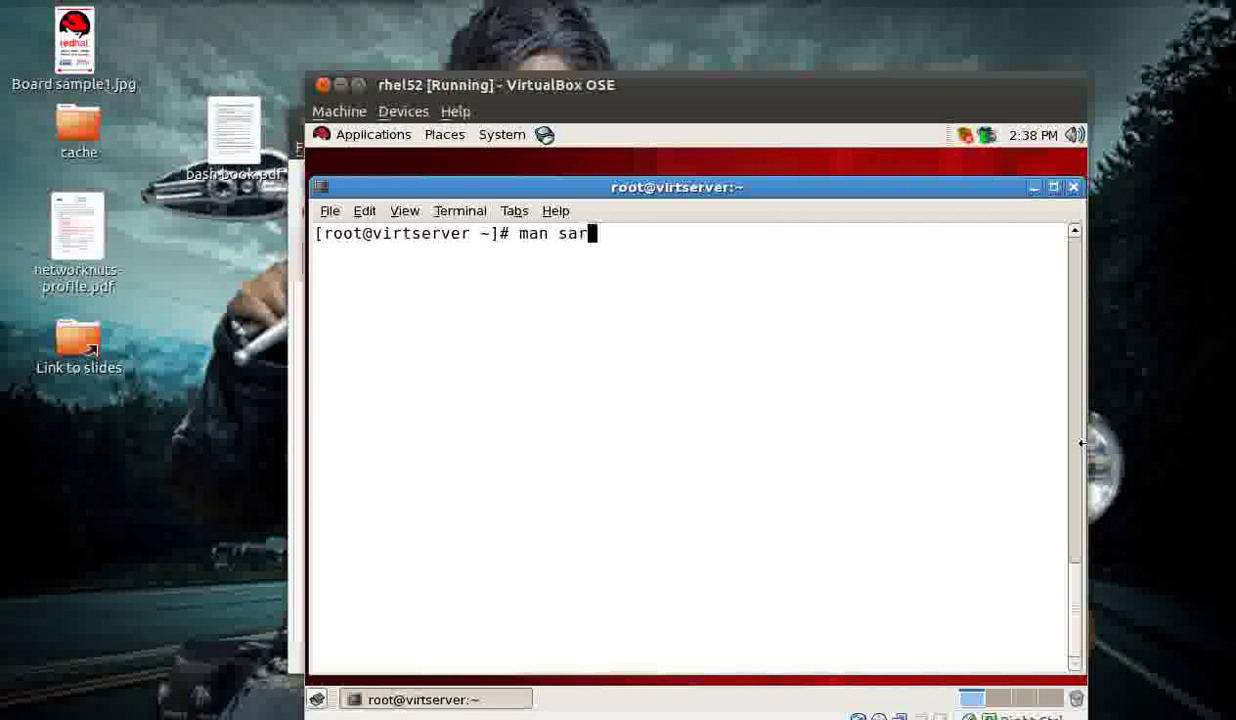
key(Return)
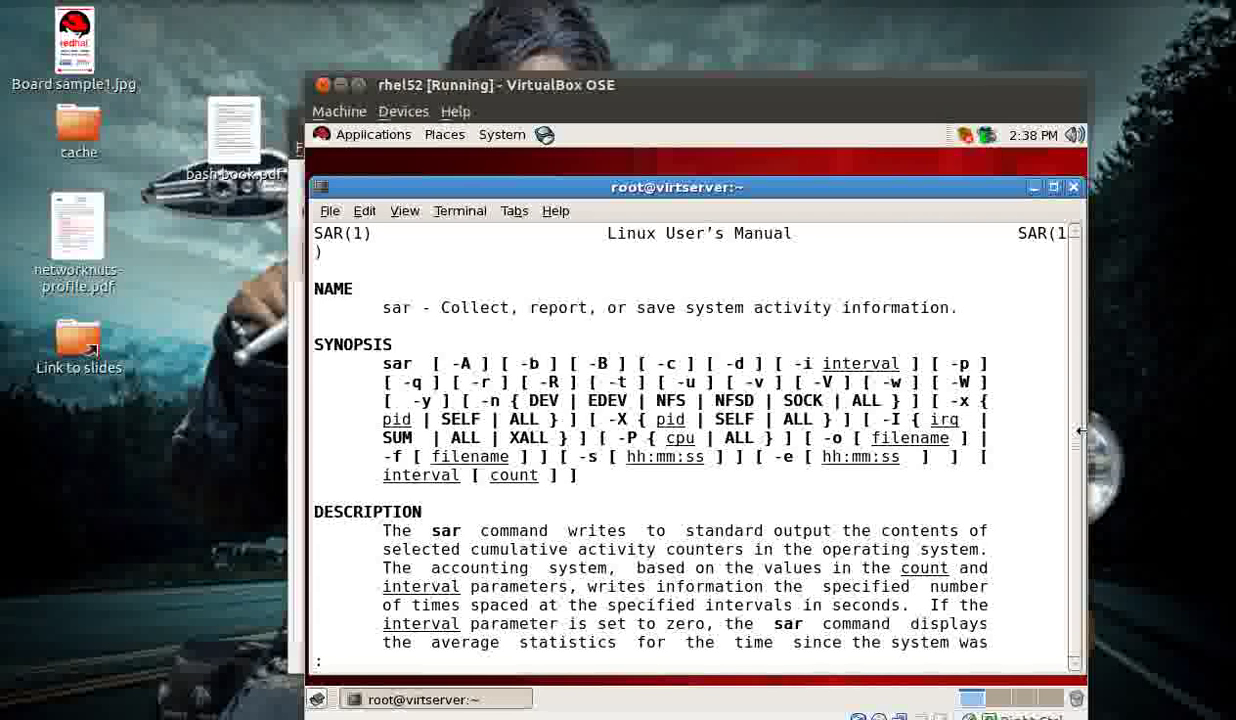
key(q)
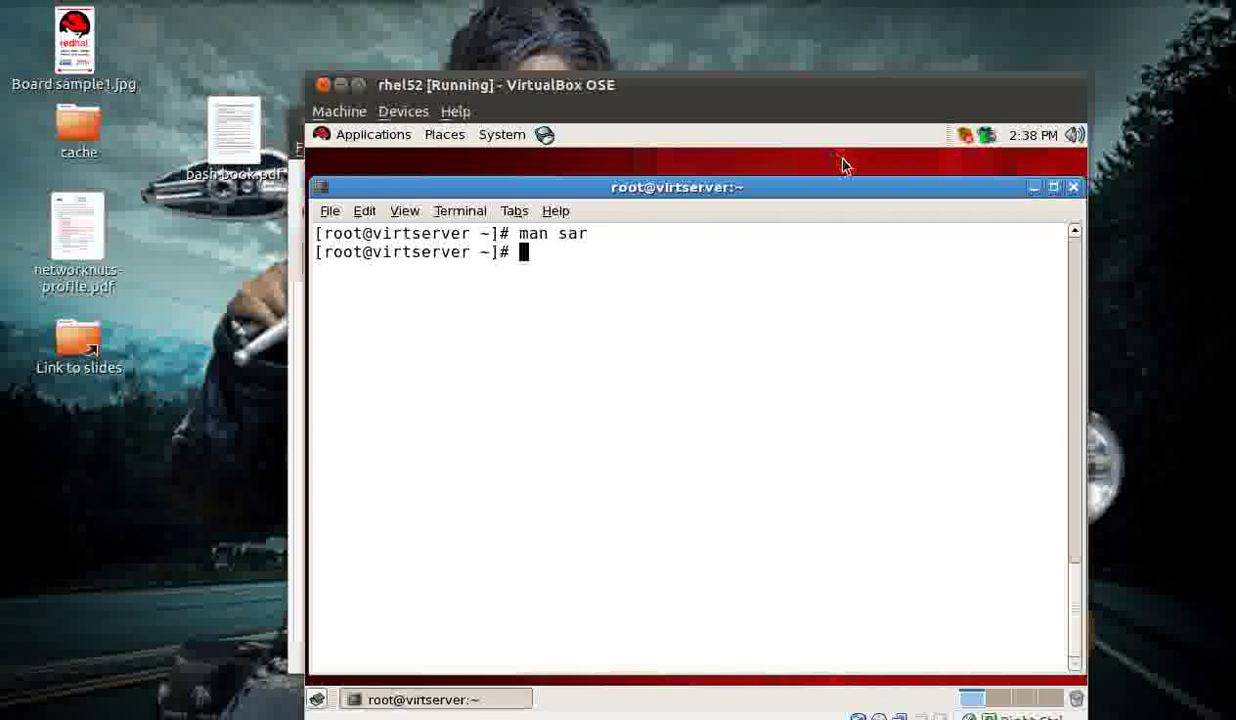
text(sar -u)
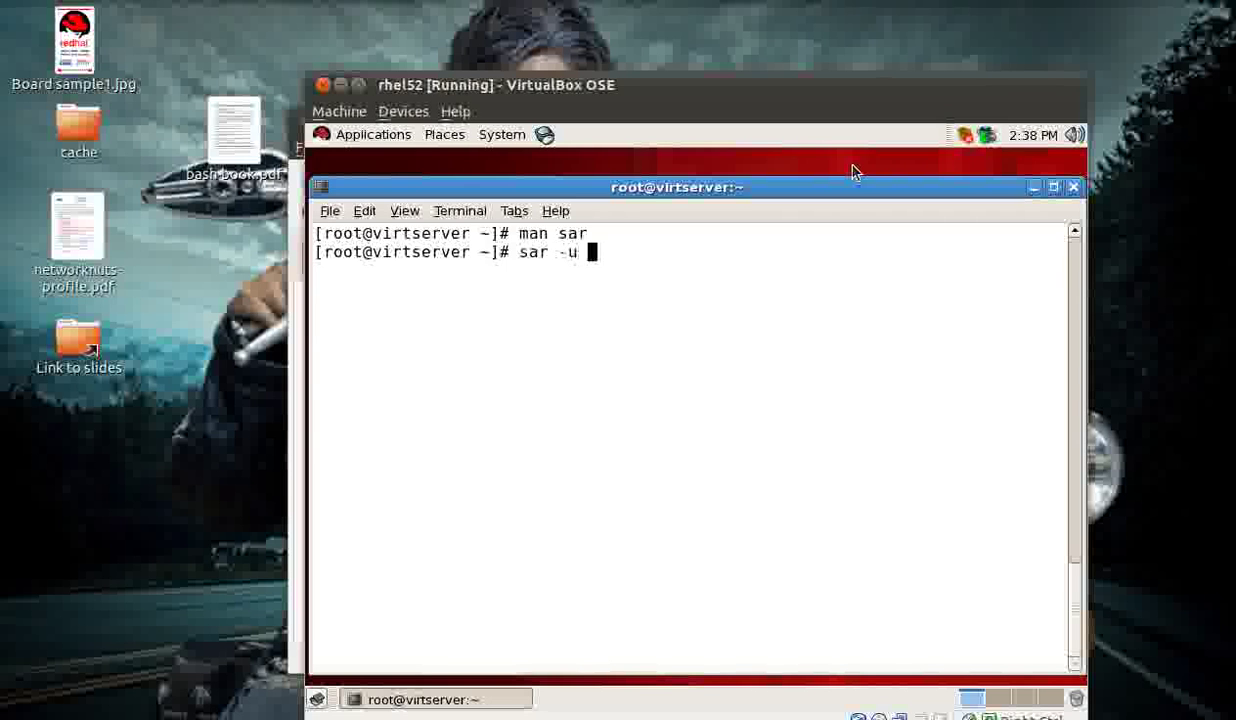
key(BackSpace)
key(BackSpace)
text(r)
key(BackSpace)
key(BackSpace)
key(BackSpace)
key(BackSpace)
key(BackSpace)
key(BackSpace)
text(man sar)
key(BackSpace)
key(BackSpace)
key(BackSpace)
key(BackSpace)
key(BackSpace)
key(BackSpace)
key(BackSpace)
- Report CPU utilisation with sar -u at 1-second intervals 10 times, check the timestamps and clear the screen
text(sar -u 1 10)
key(Return)
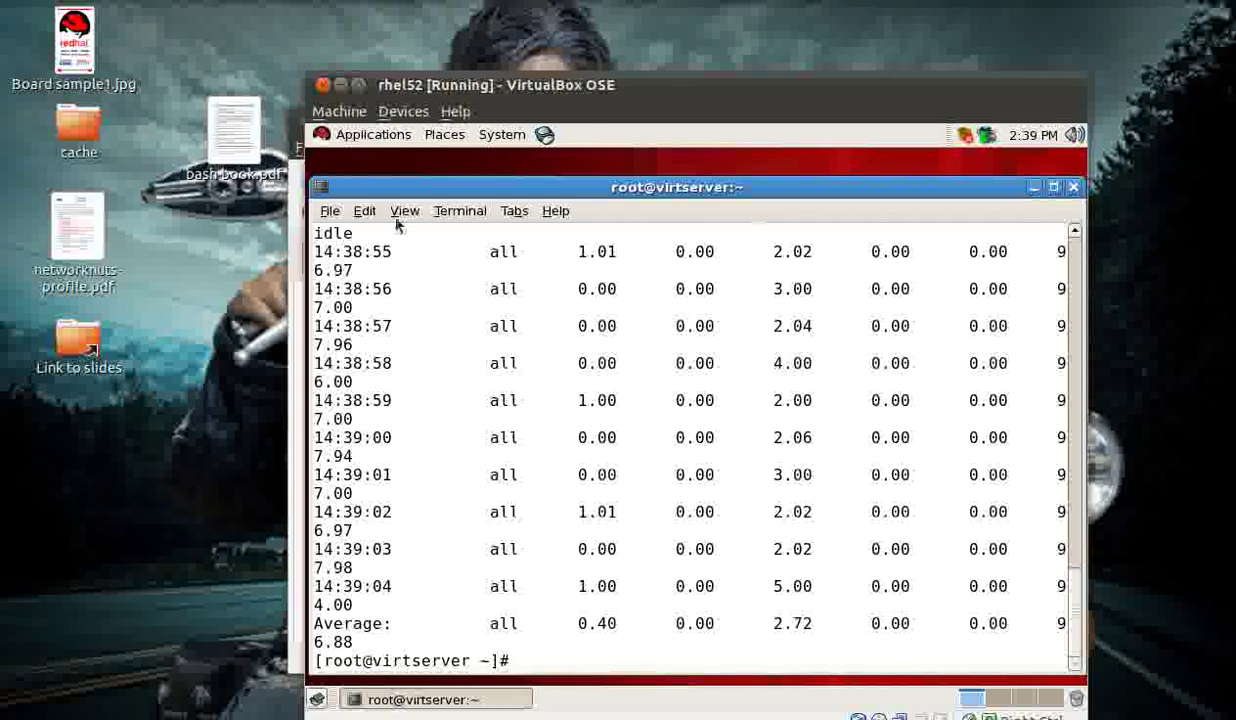
drag(313, 400, 392, 400)
click(385, 400)
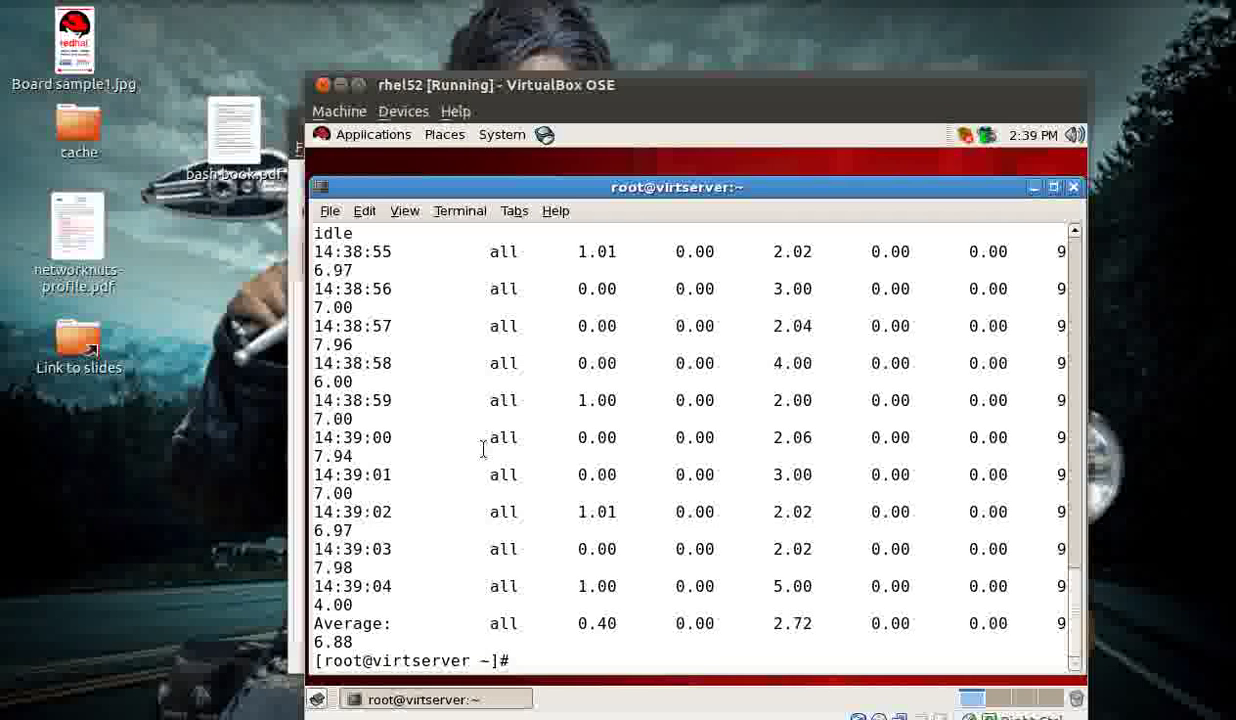
key(ctrl+l)
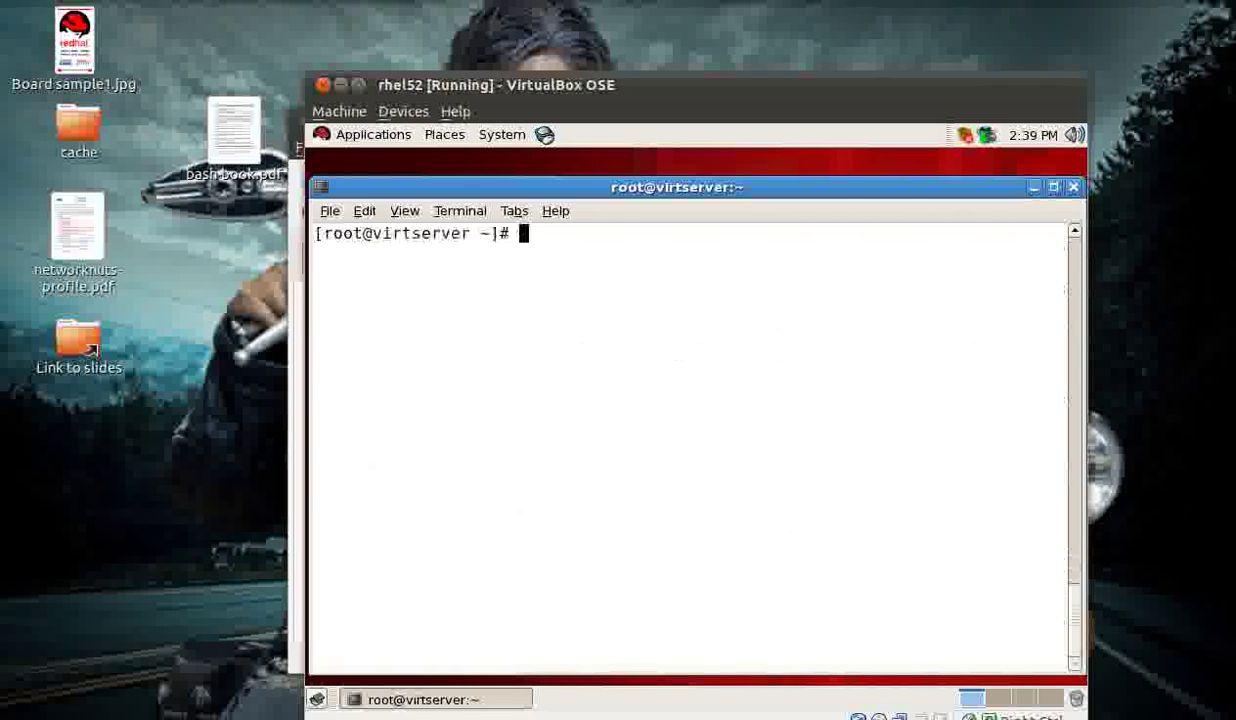
- Open .bashrc in vim, examine the line defining the sar alias, and write and quit the file
text(vim .bashrc)
key(Return)
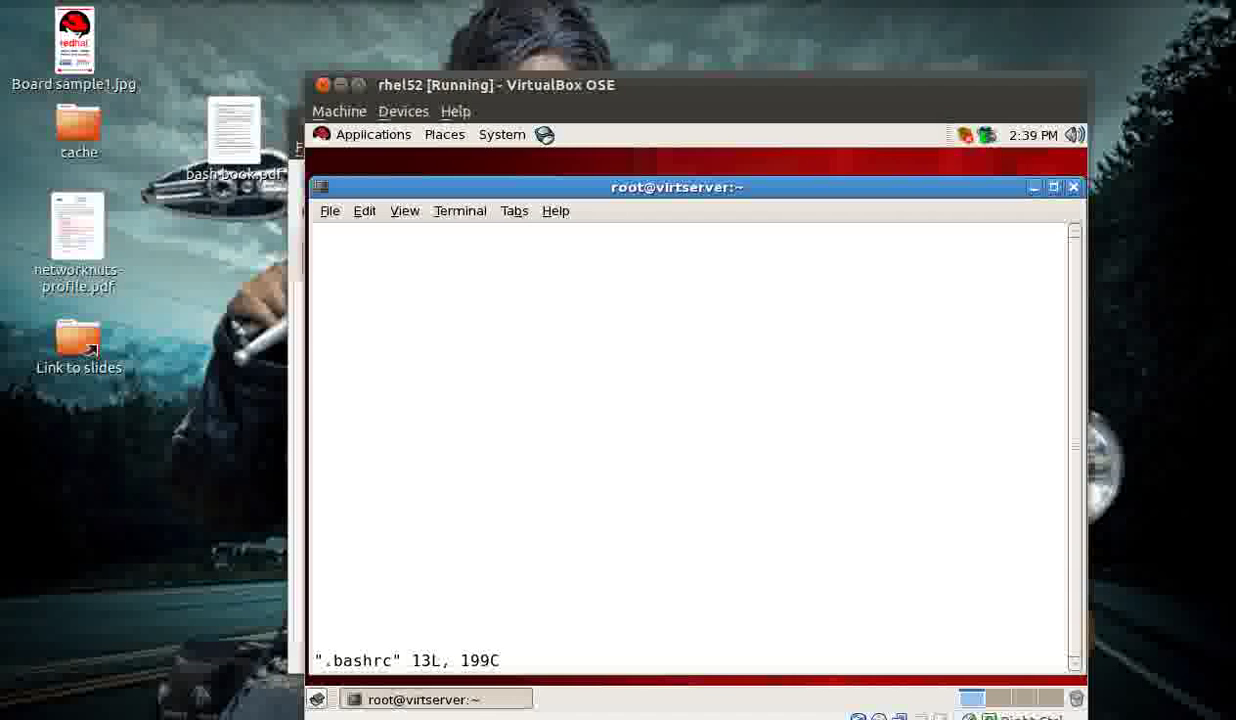
key(Up)
key(Right)
key(Right)
key(Right)
key(Right)
key(Right)
key(Right)
key(Right)
key(Right)
key(Right)
key(Right)
key(Right)
key(Right)
key(Right)
key(Right)
key(Right)
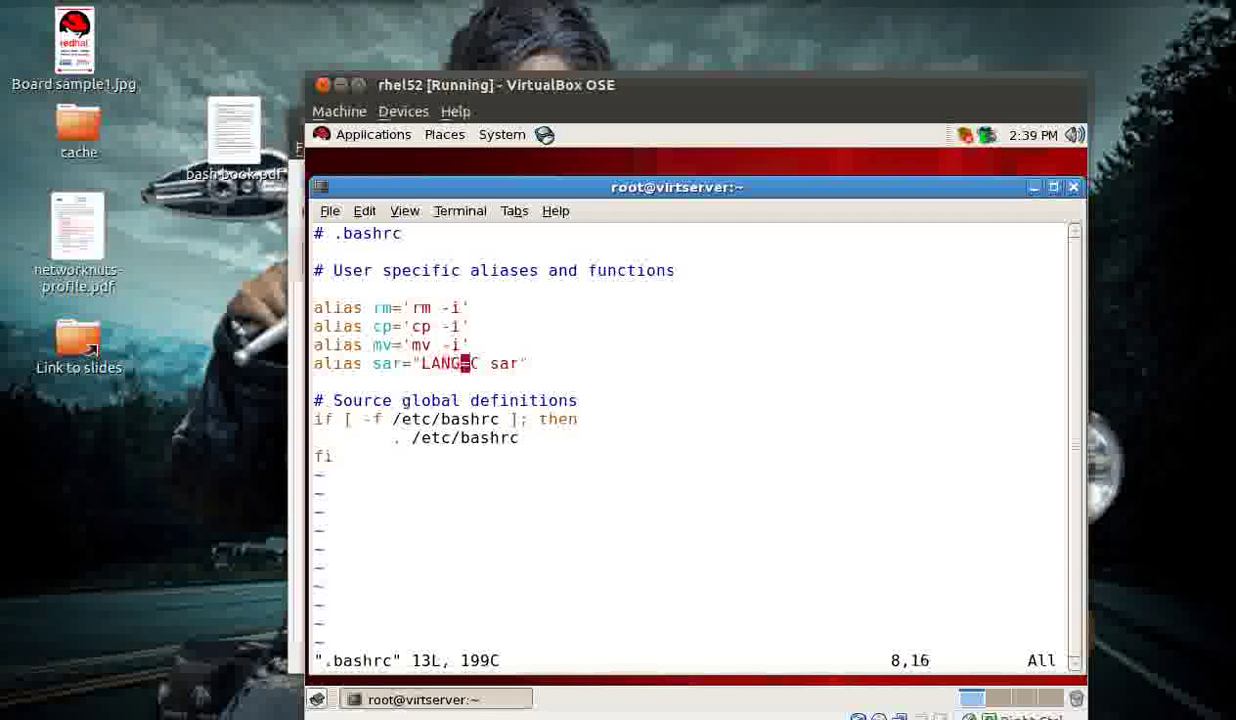
key(Right)
key(Right)
key(Right)
key(Right)
key(Right)
key(Right)
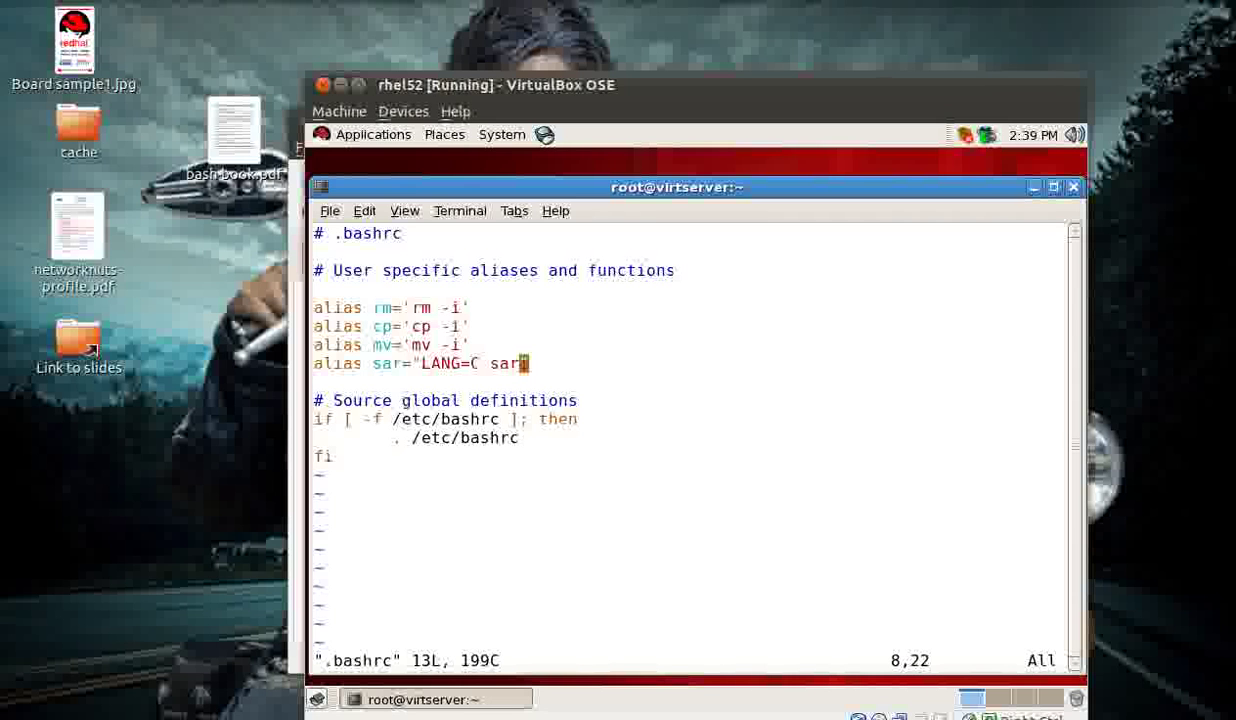
text(:wq)
key(Return)
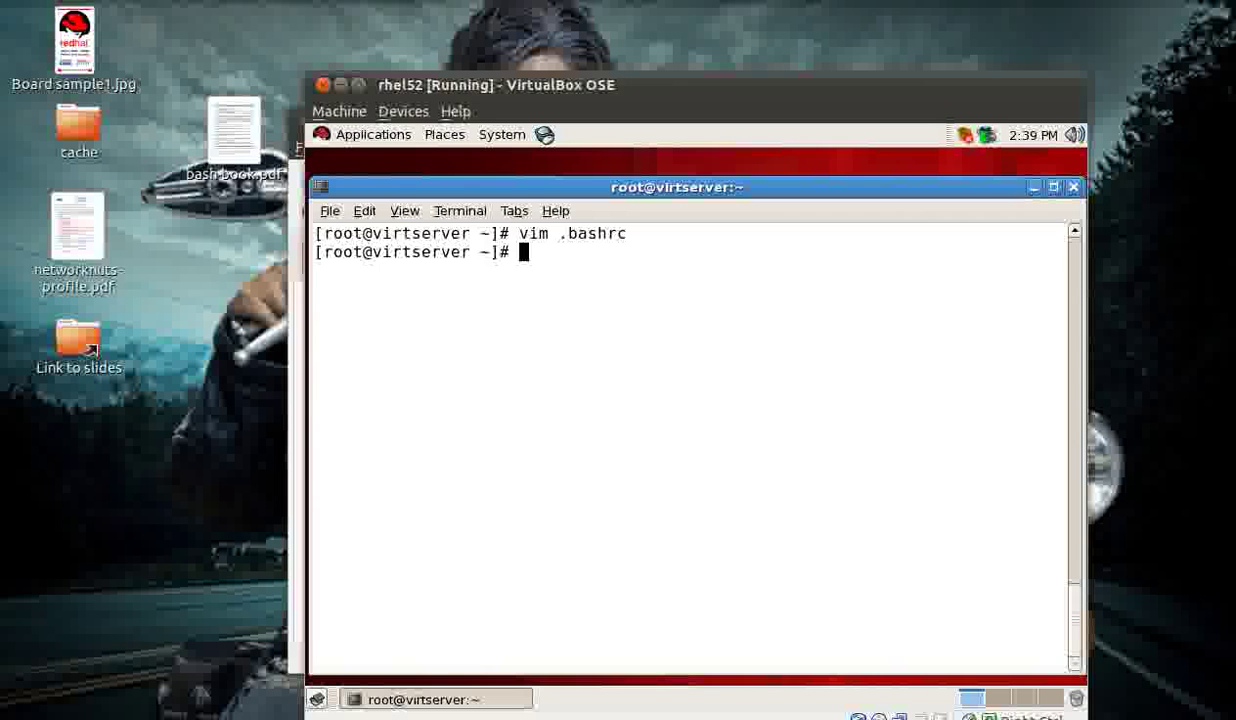
- Rerun the sar CPU report with a 1-second interval and 10 samples
key(Up)
key(Up)
key(Return)
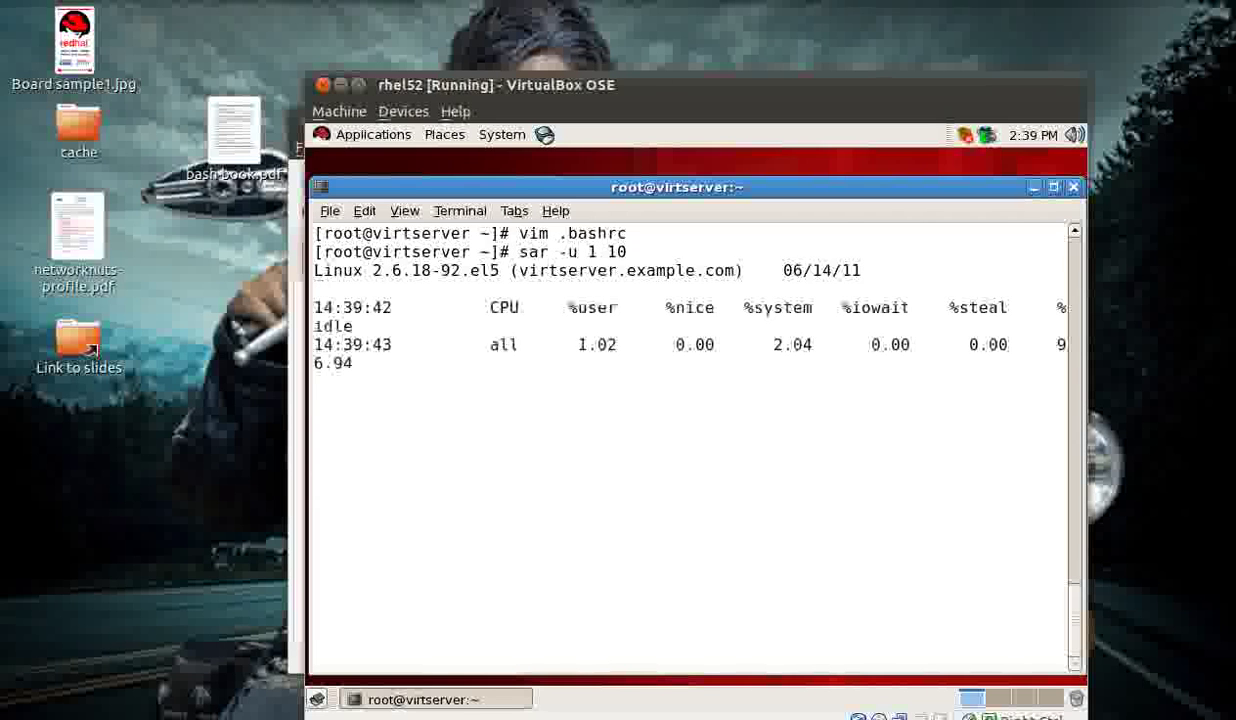
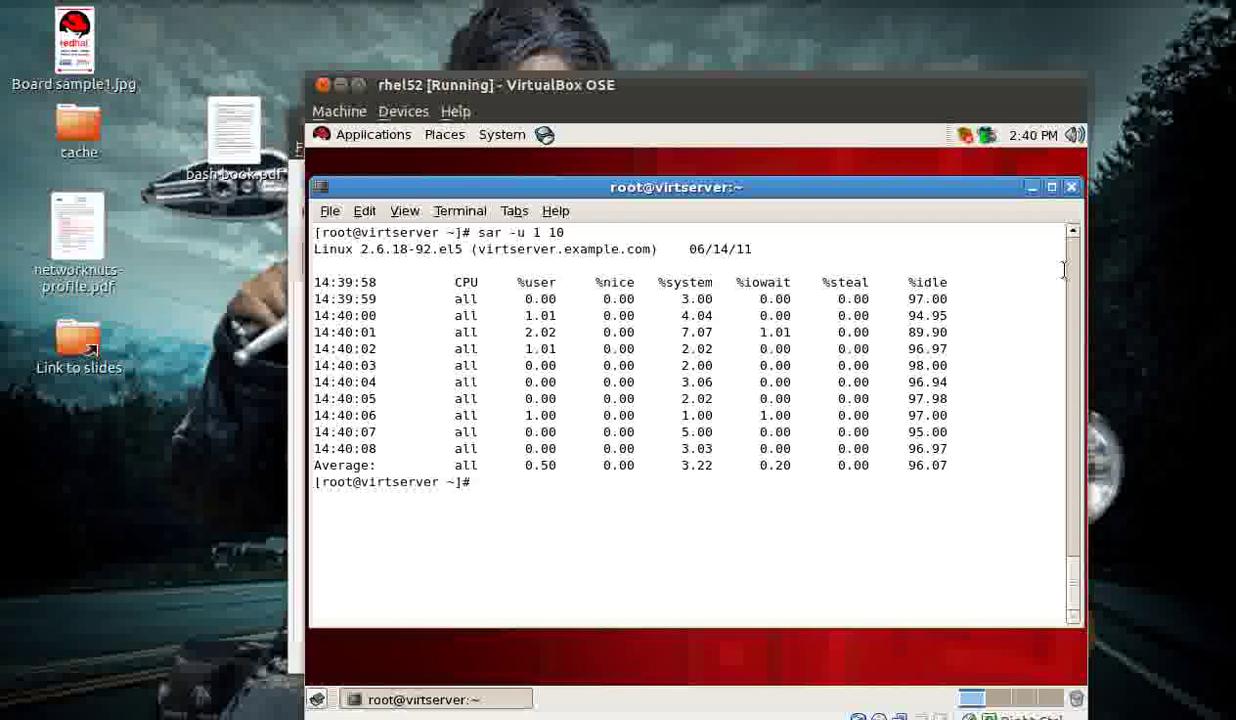
- Save a sar -u 1 10 CPU report to the file cpuinfo.out by redirecting the output
key(Up)
text(>)
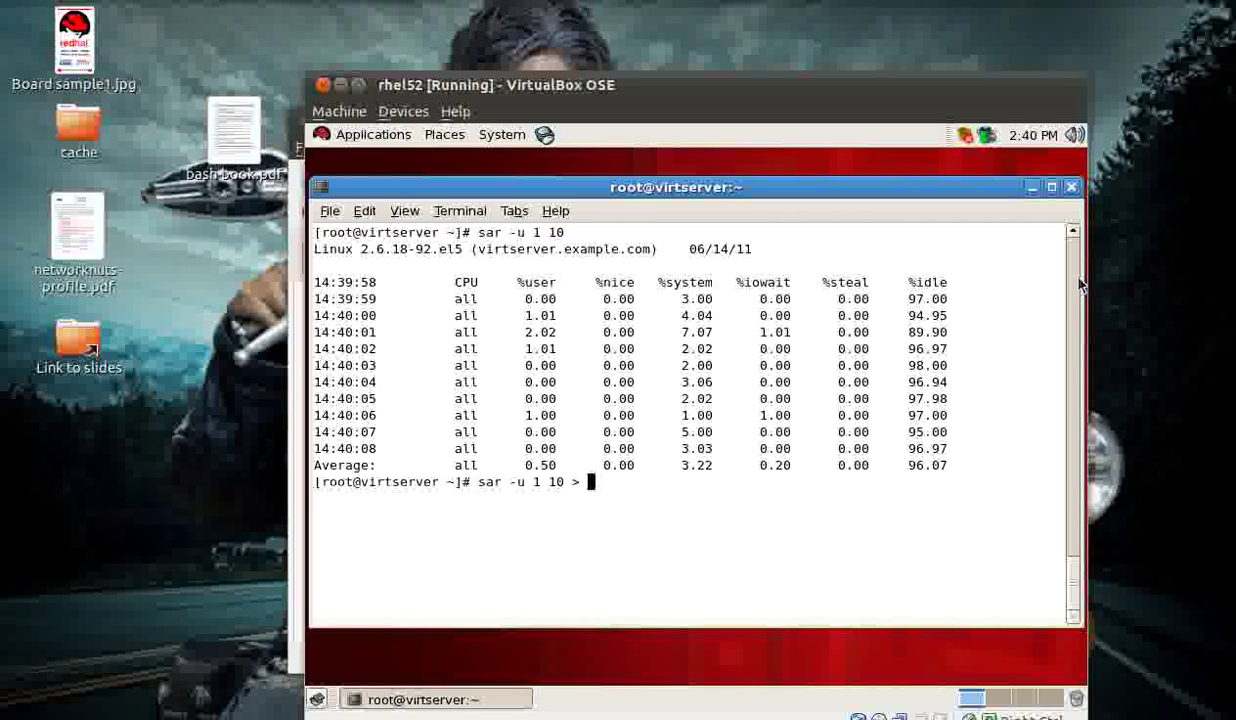
key(ctrl+plus)
text(c)
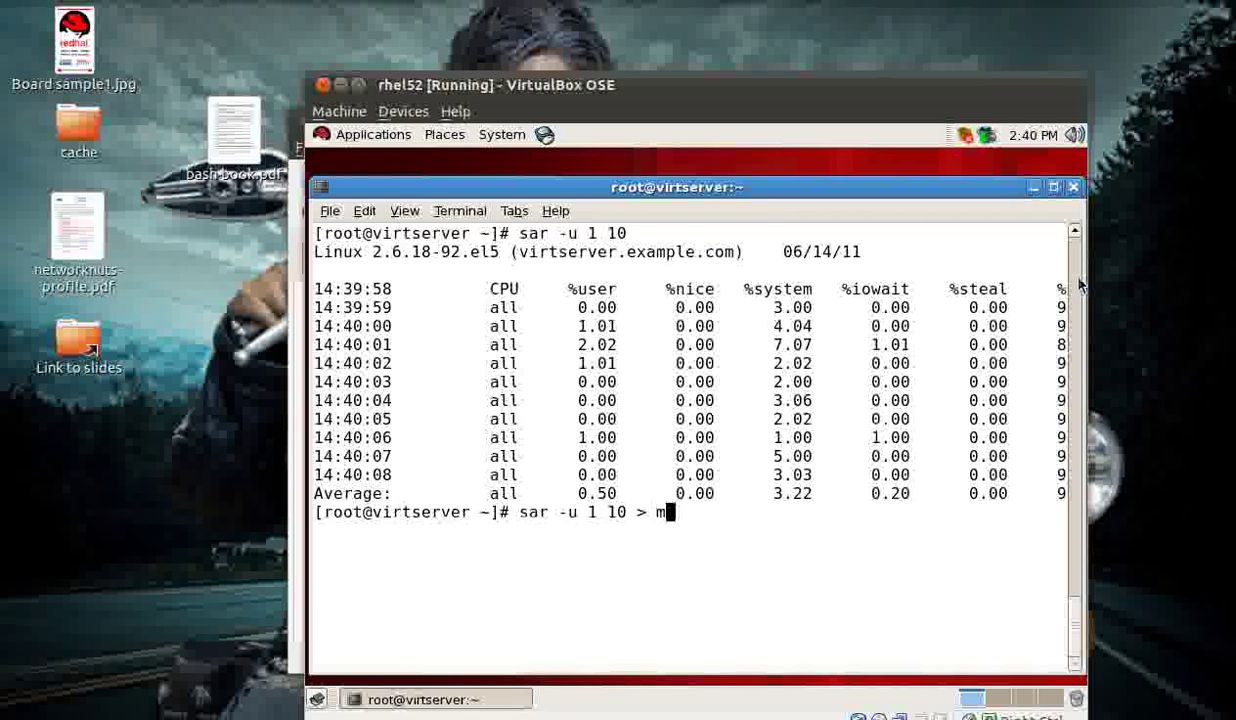
text(puinfo)
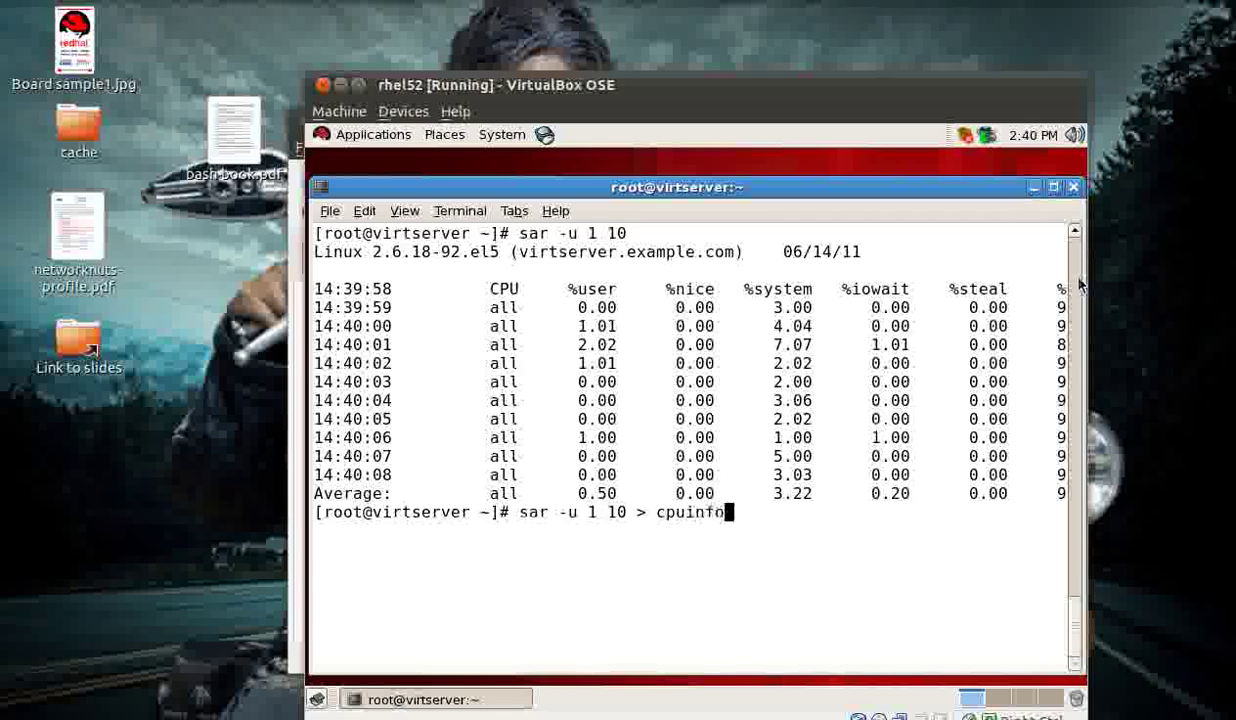
text(.out)
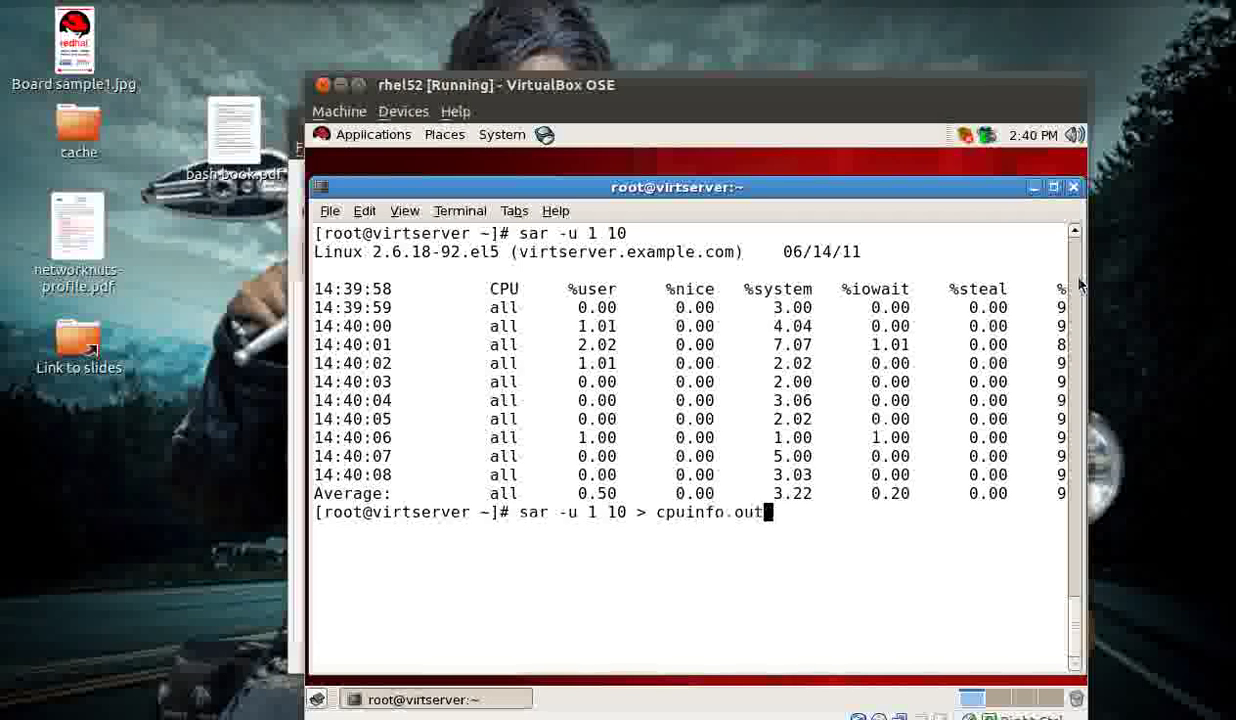
key(Return)
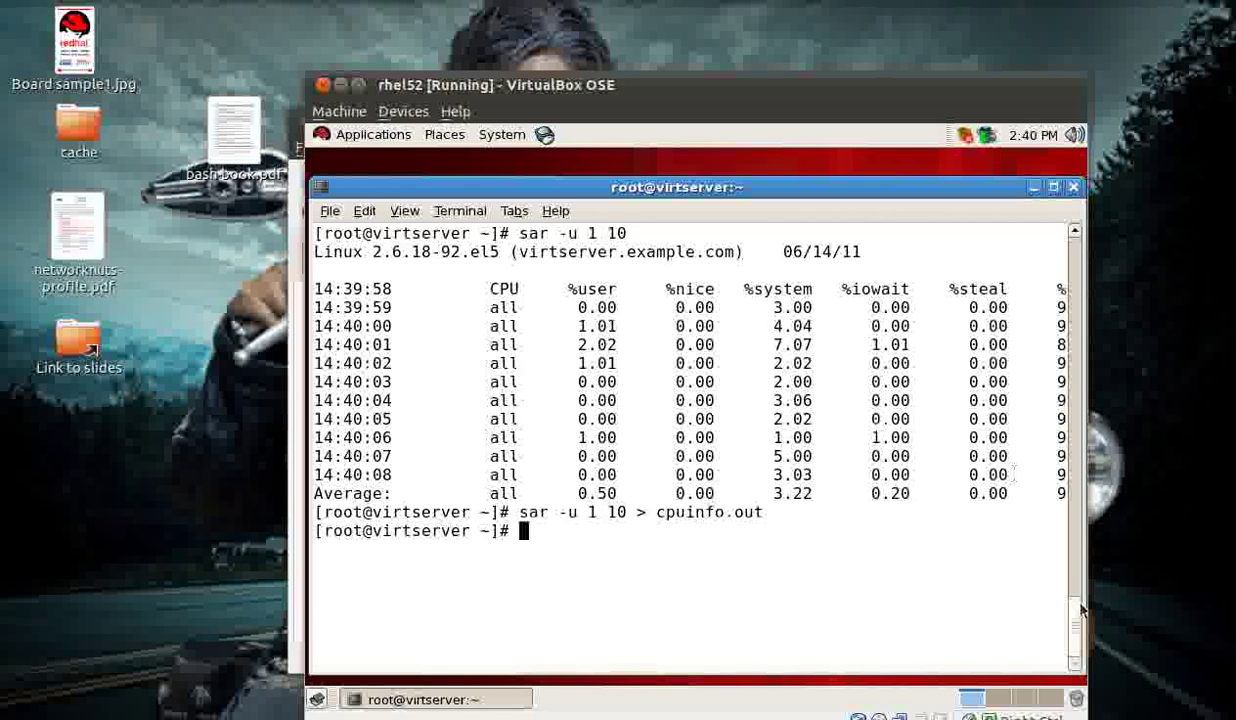
- Review the contents of cpuinfo.out in vim and quit without saving
key(ctrl+l)
text(vim cpuinfo.out)
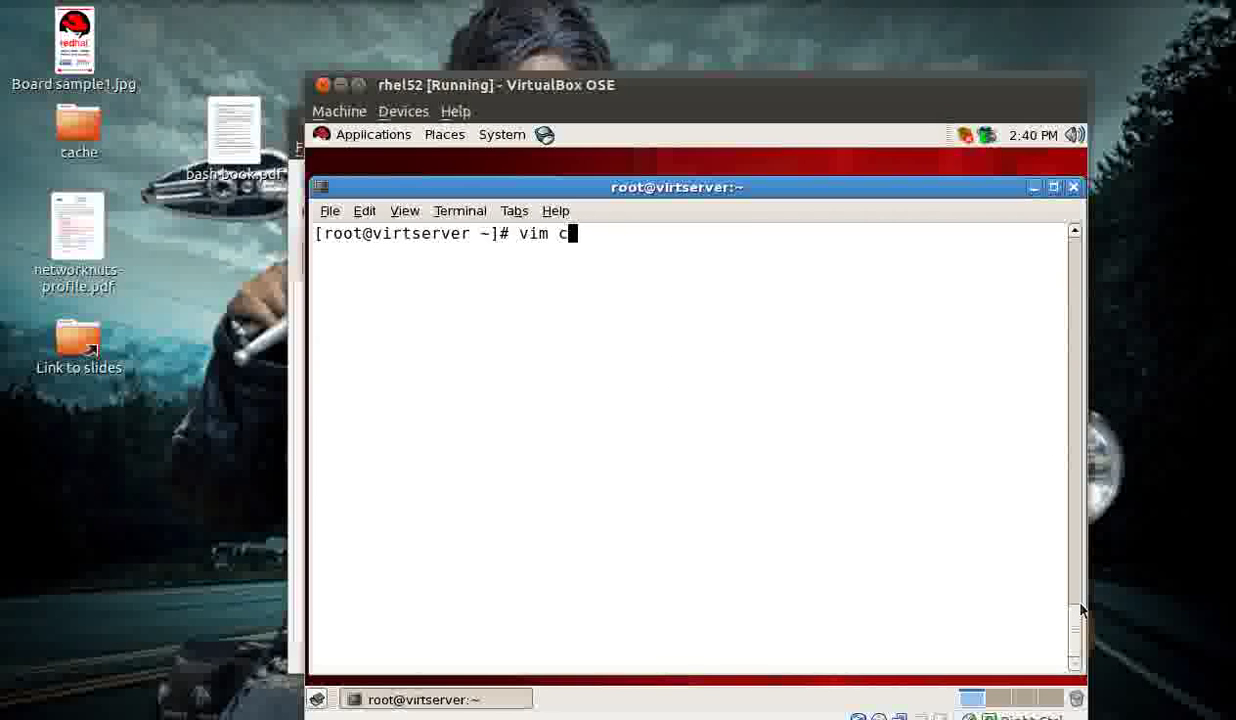
key(Tab)
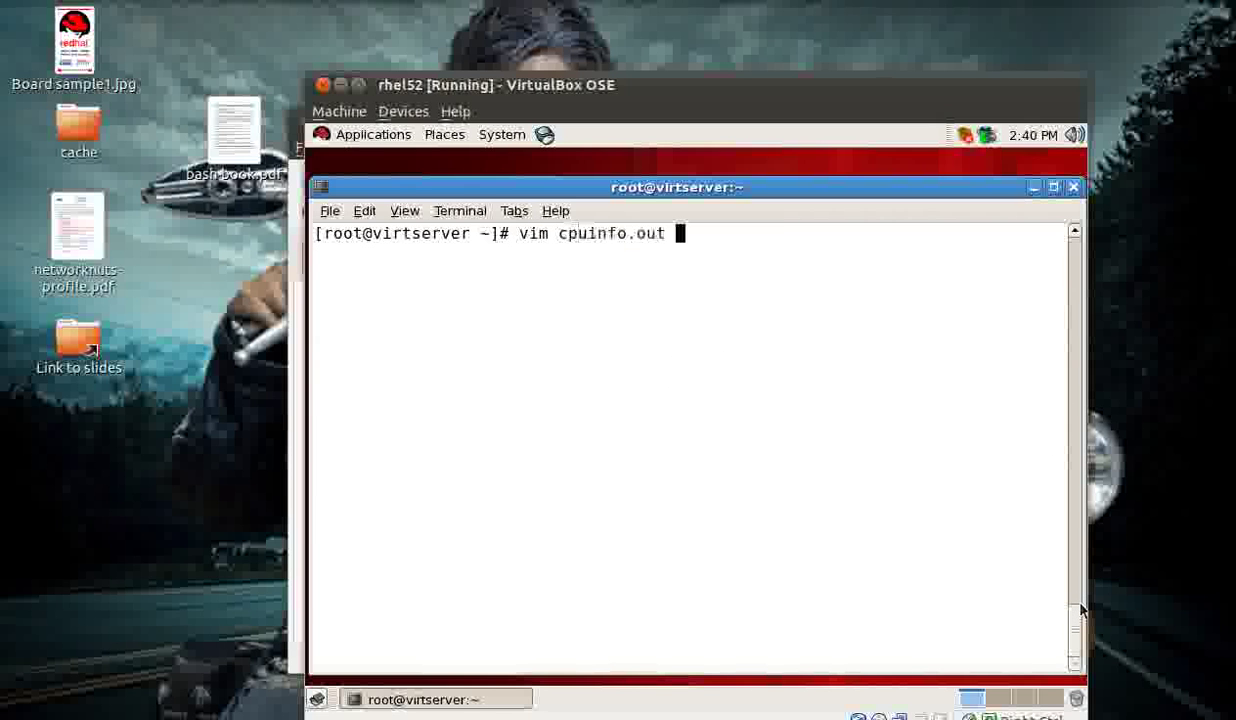
key(Return)
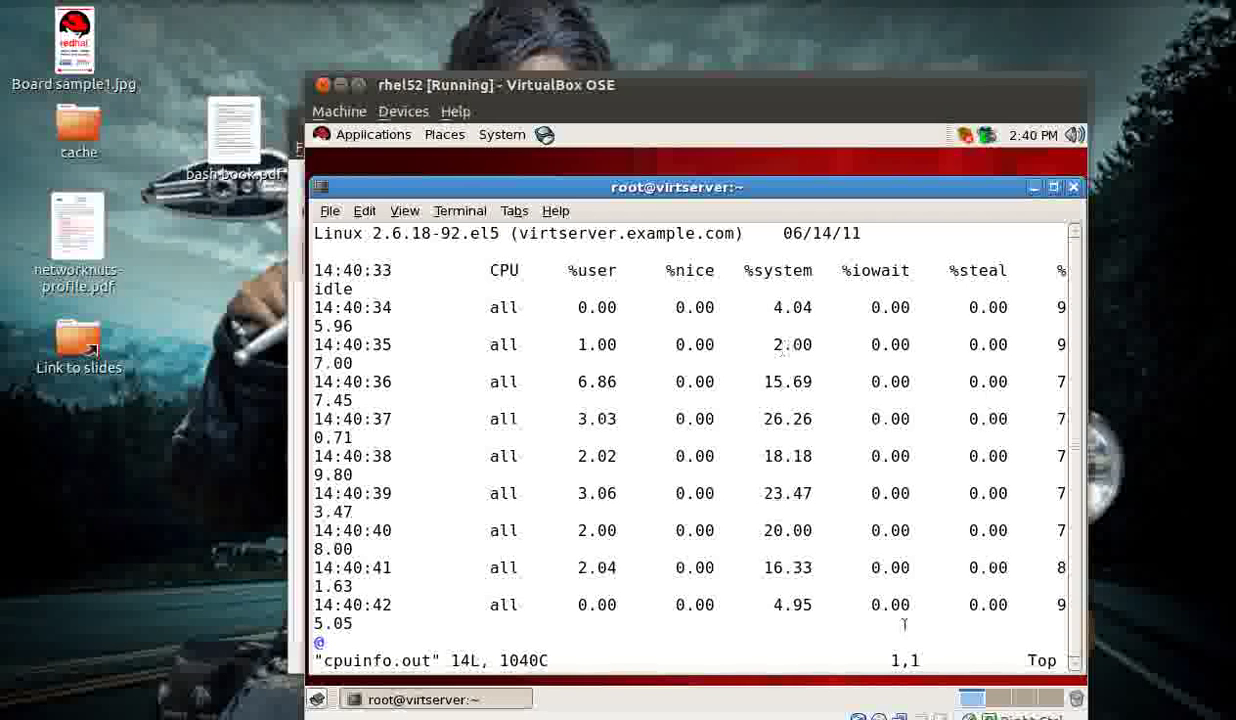
key(Escape)
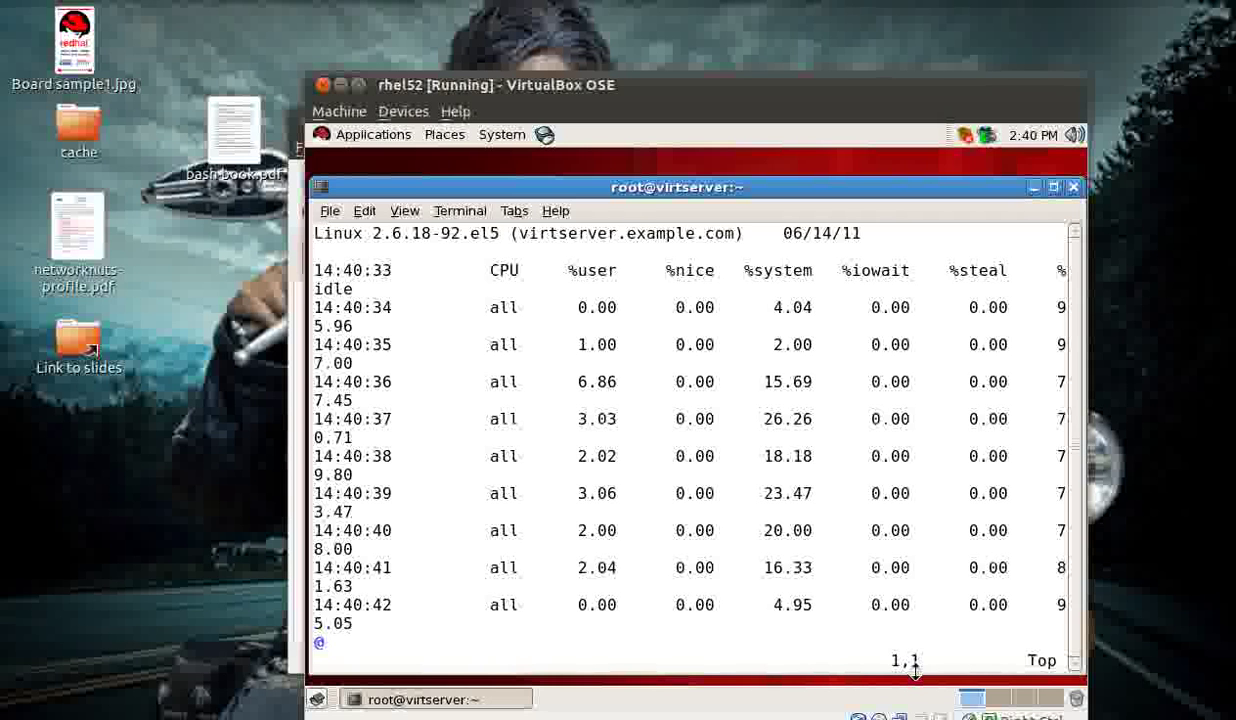
key(j)
text(:q!)
key(Return)
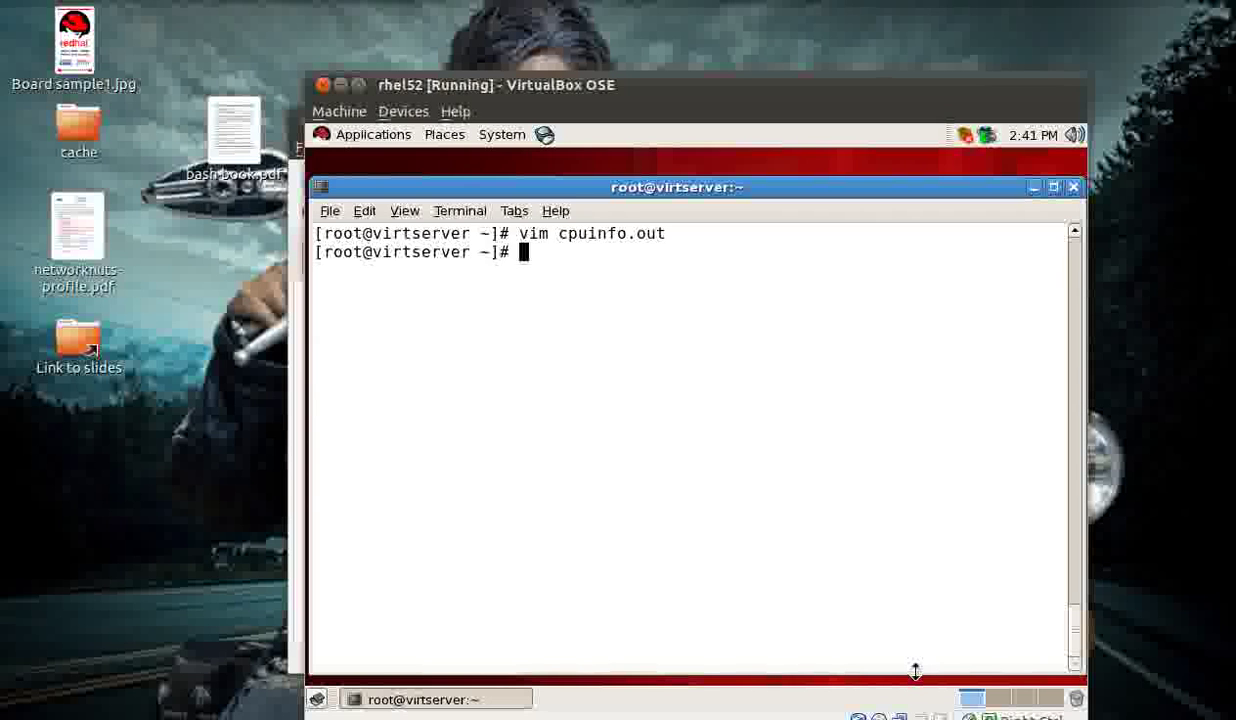
- Copy cpuinfo.out to mycpuinfo.out as a backup
text(cp cpuinfo.out my)
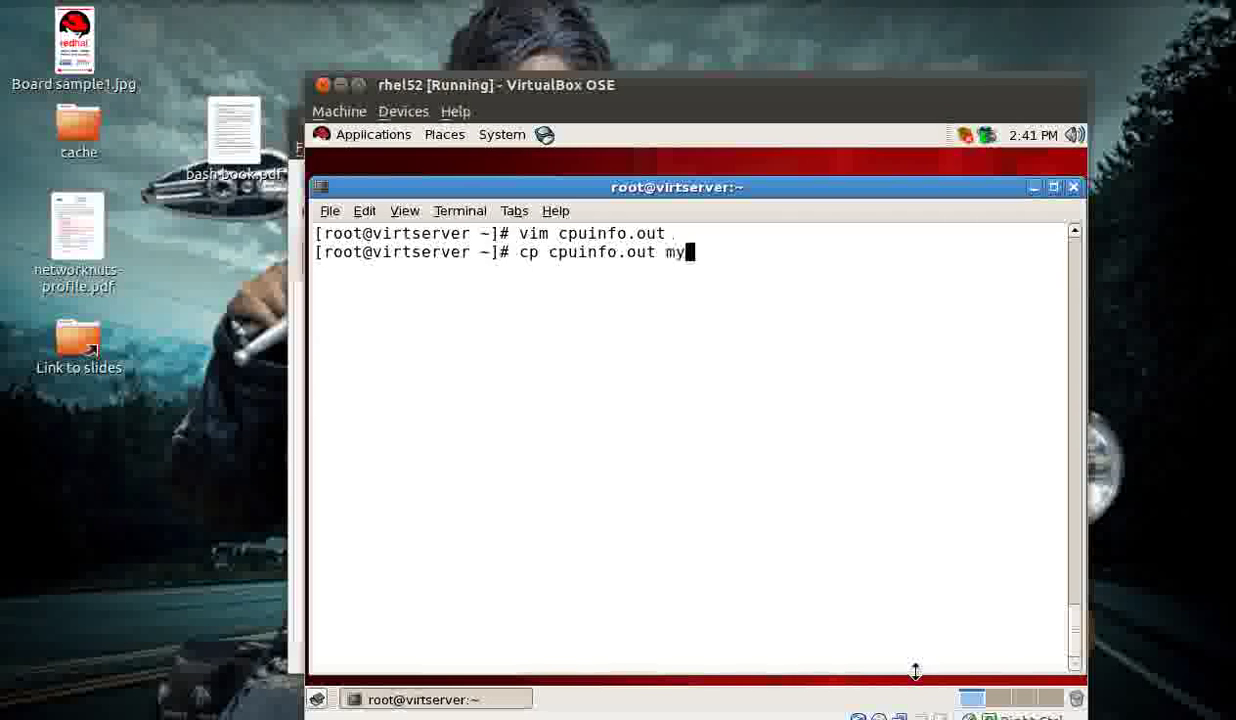
text(cpuinfo.)
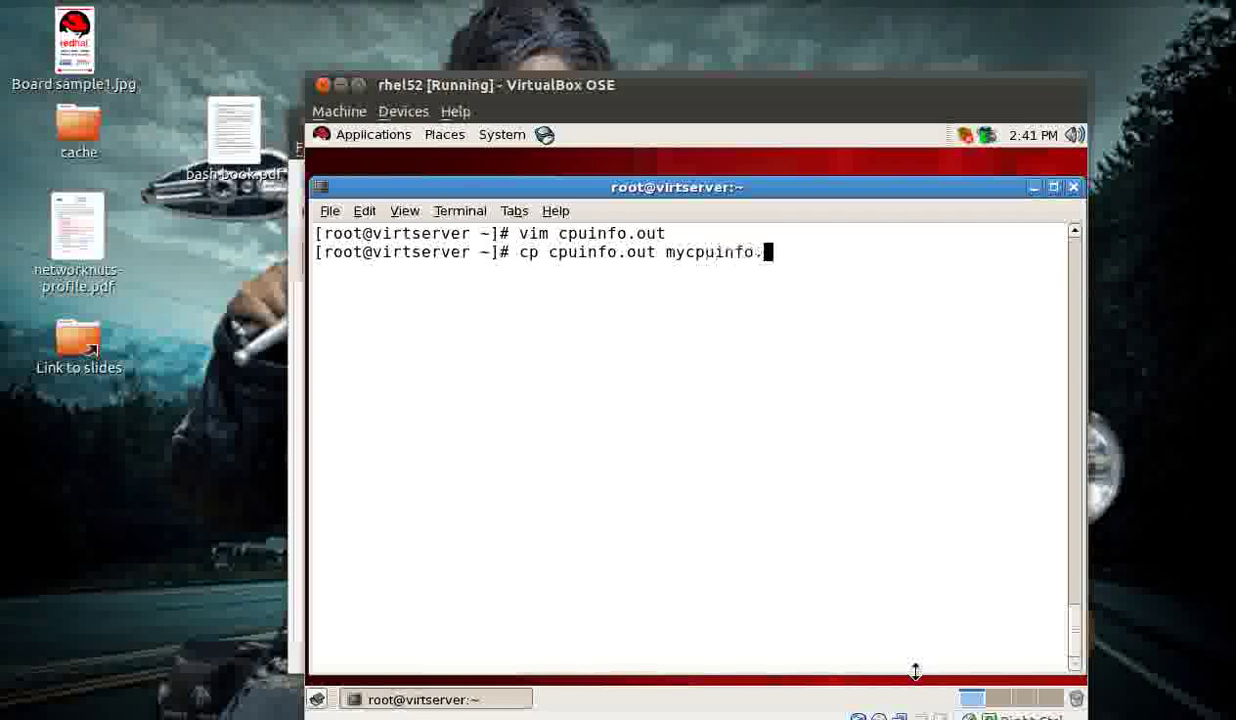
text(out)
key(Return)
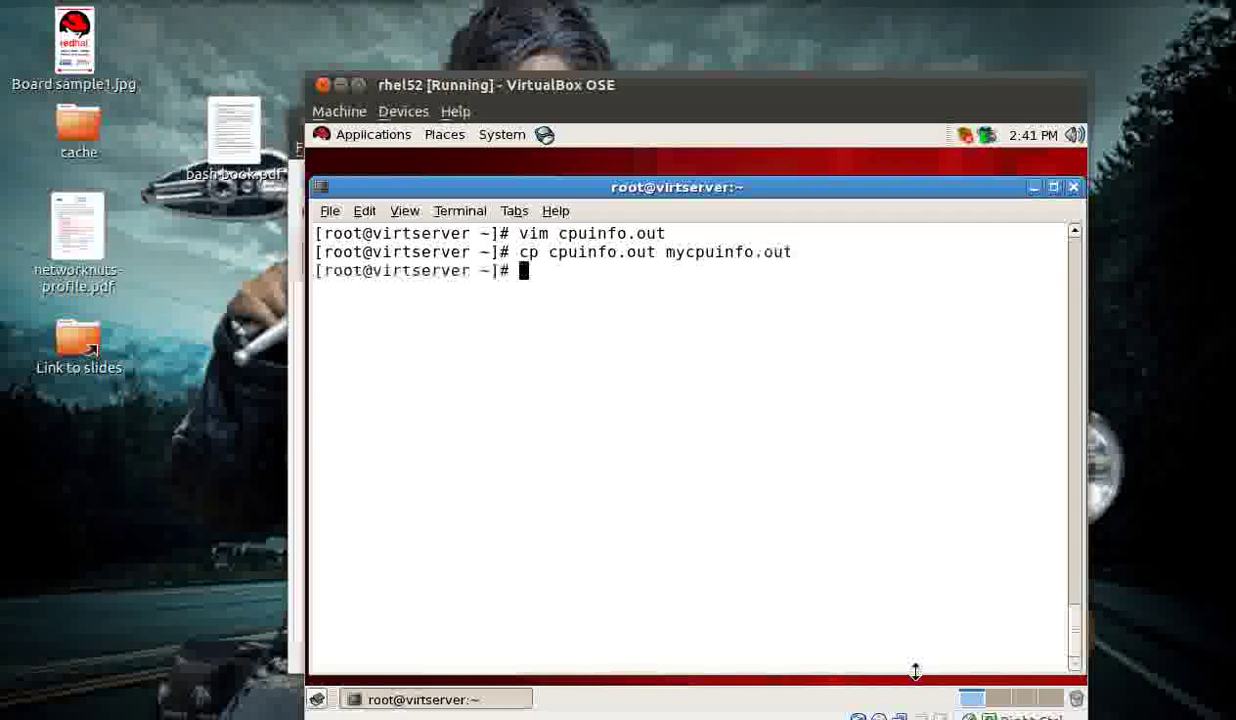
key(Return)
key(Return)
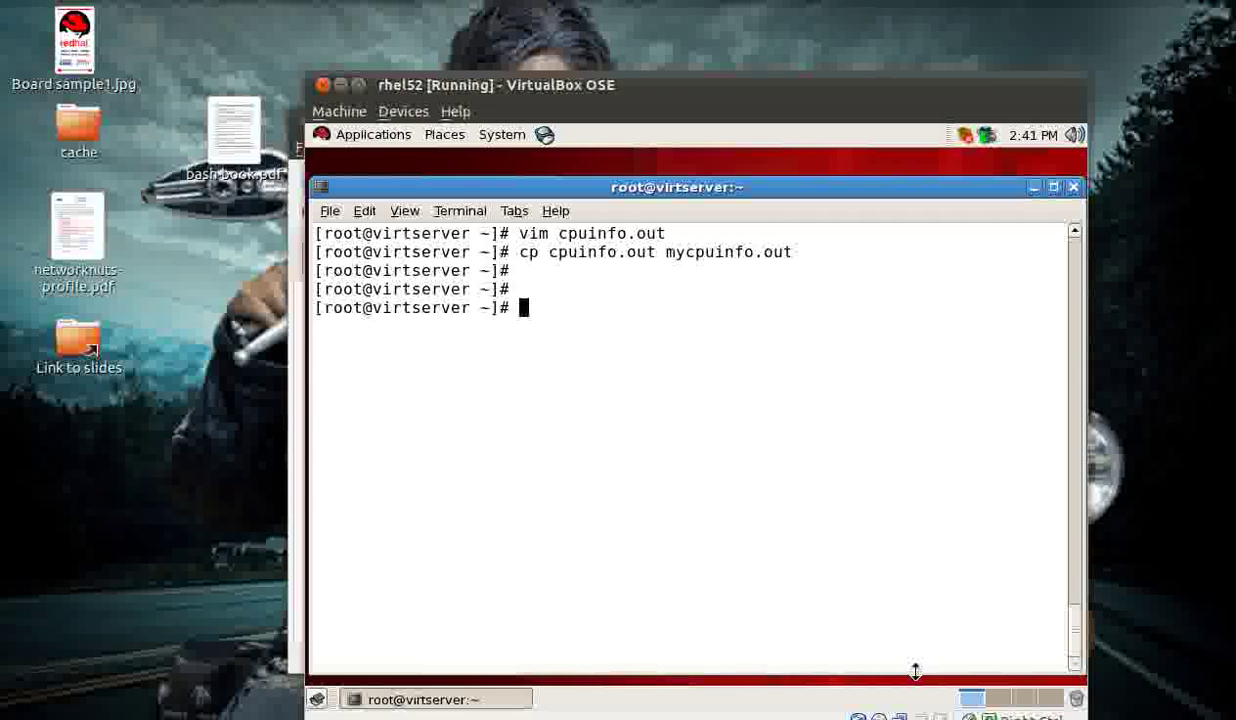
- Clear the terminal, view cpuinfo.out through less to examine its header lines, and quit the pager
key(ctrl+l)
text(cat cpuinfo.out |less)
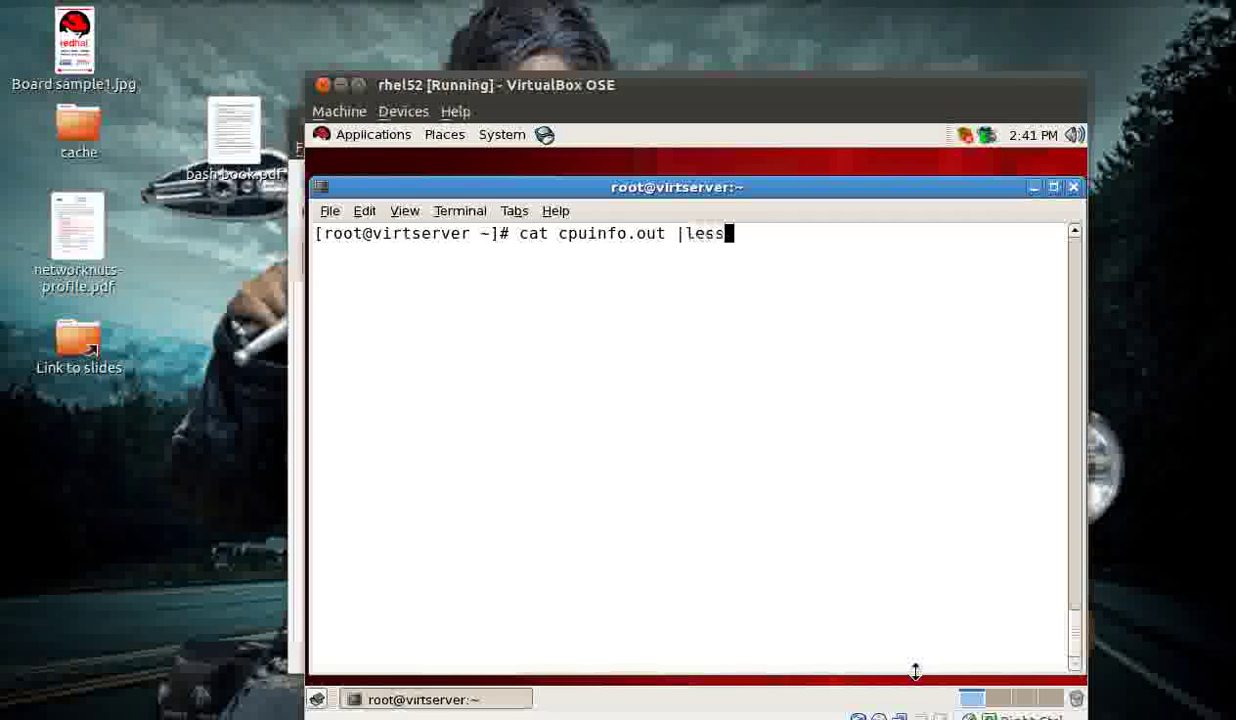
key(Return)
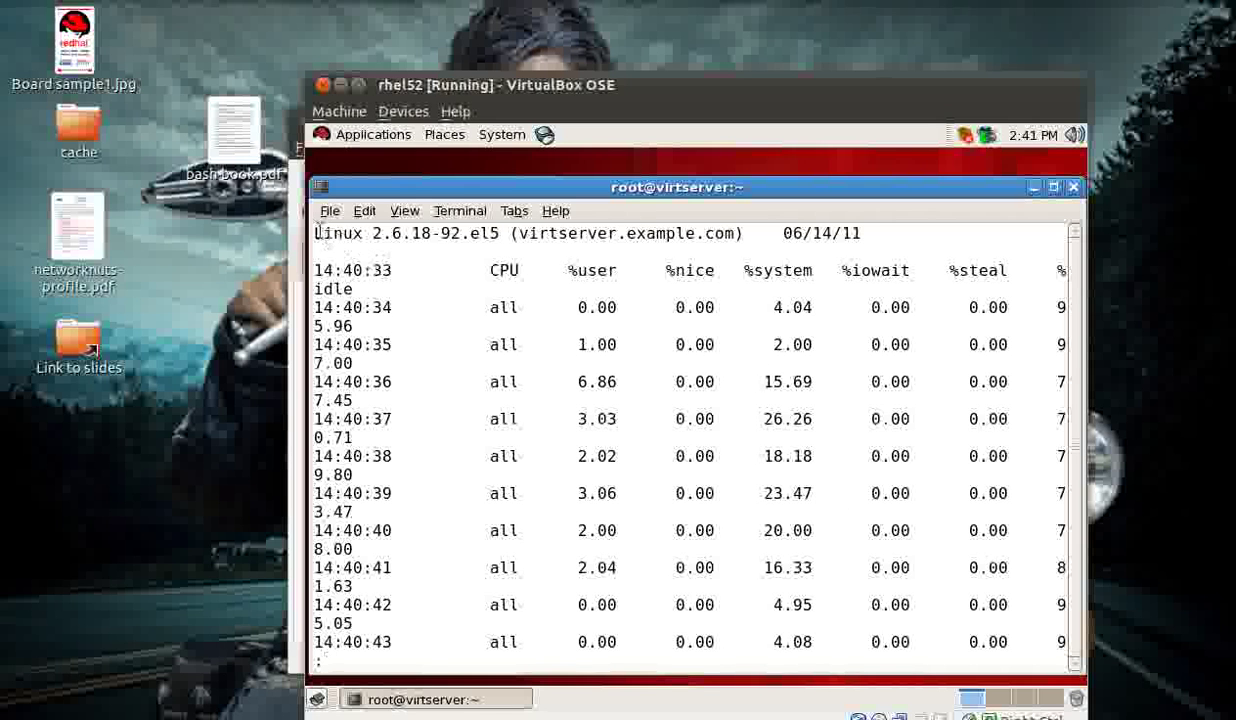
drag(316, 232, 999, 270)
text(qvi)
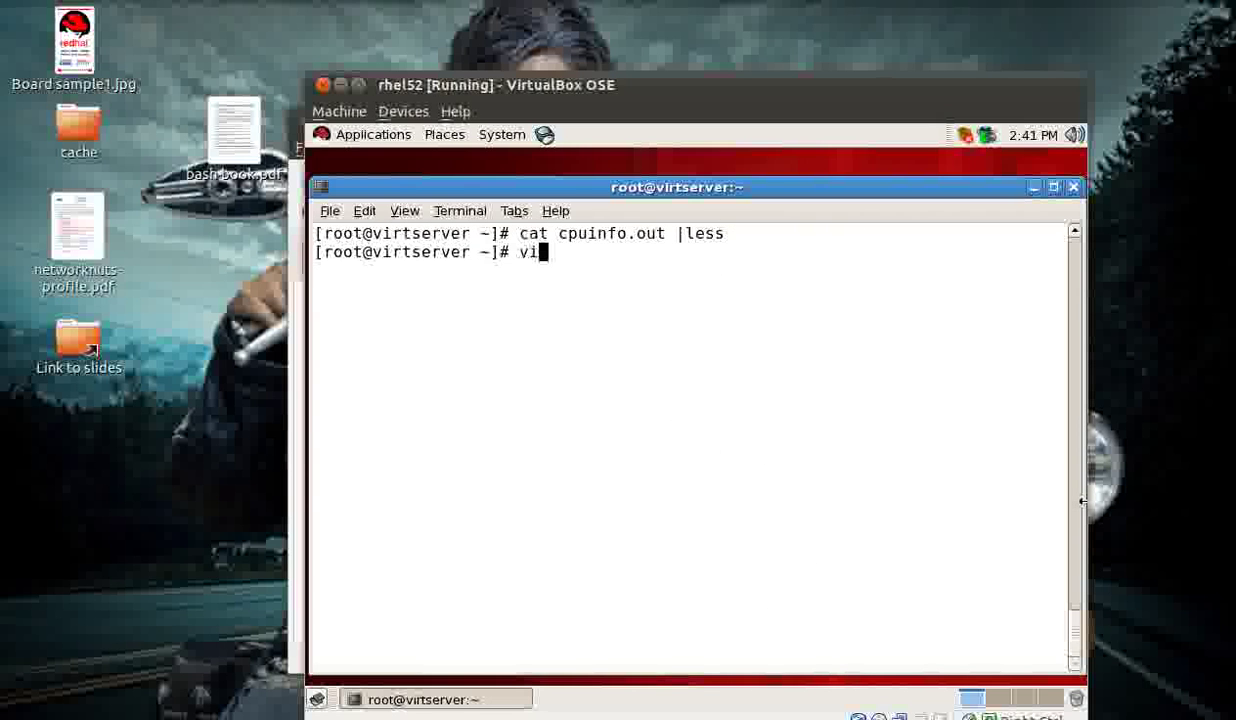
text(m cpuinfo.out)
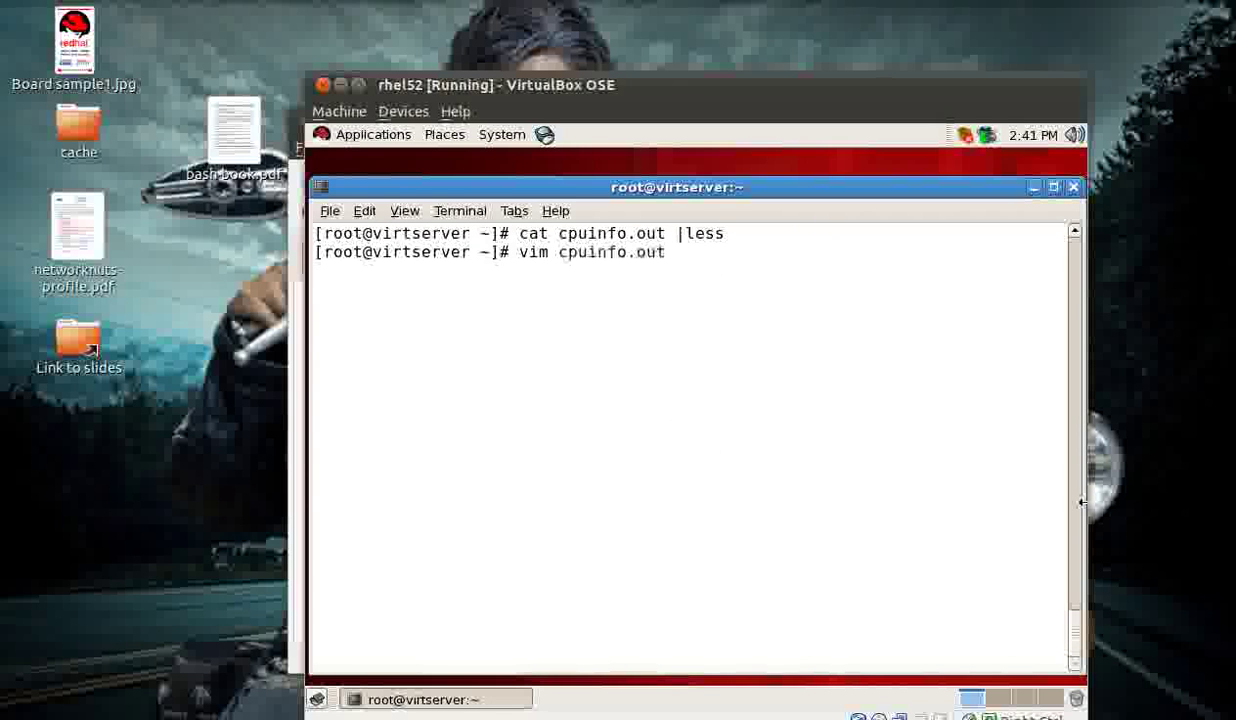
key(BackSpace)
key(BackSpace)
key(BackSpace)
key(BackSpace)
key(BackSpace)
key(BackSpace)
key(BackSpace)
key(BackSpace)
key(BackSpace)
key(BackSpace)
key(BackSpace)
key(BackSpace)
key(BackSpace)
key(BackSpace)
key(BackSpace)
- List the files in the home directory in long format
text(ll)
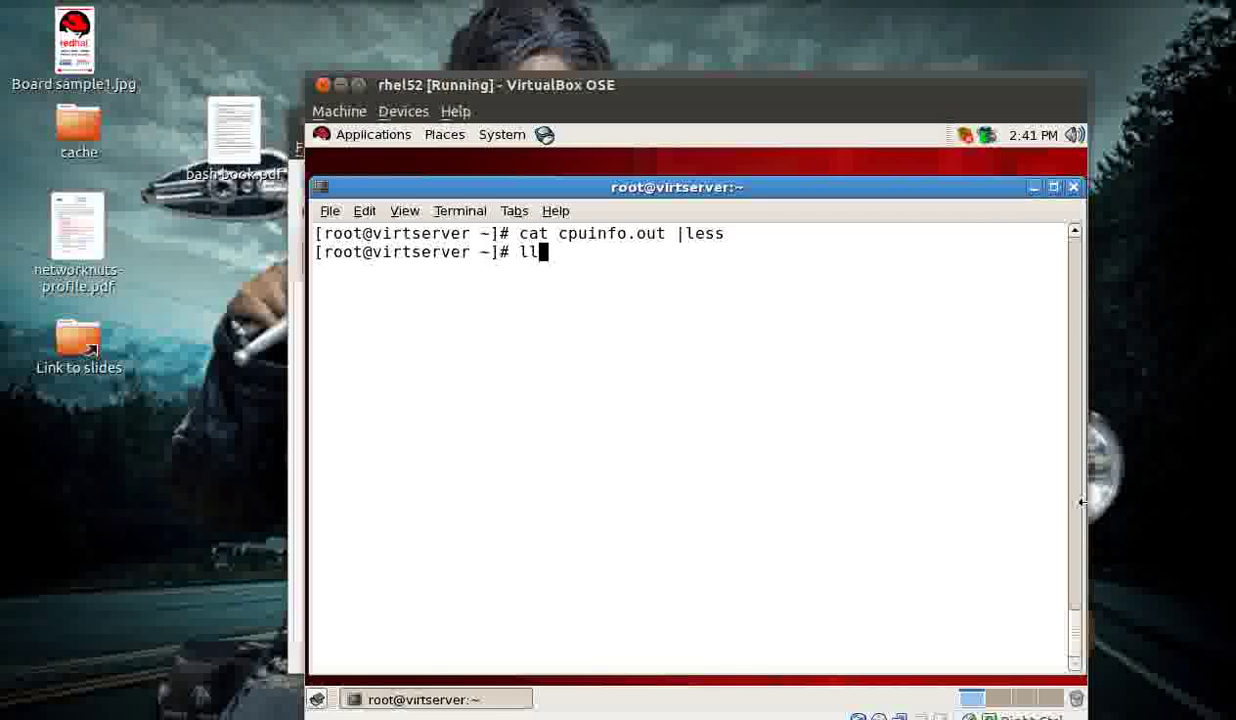
key(Return)
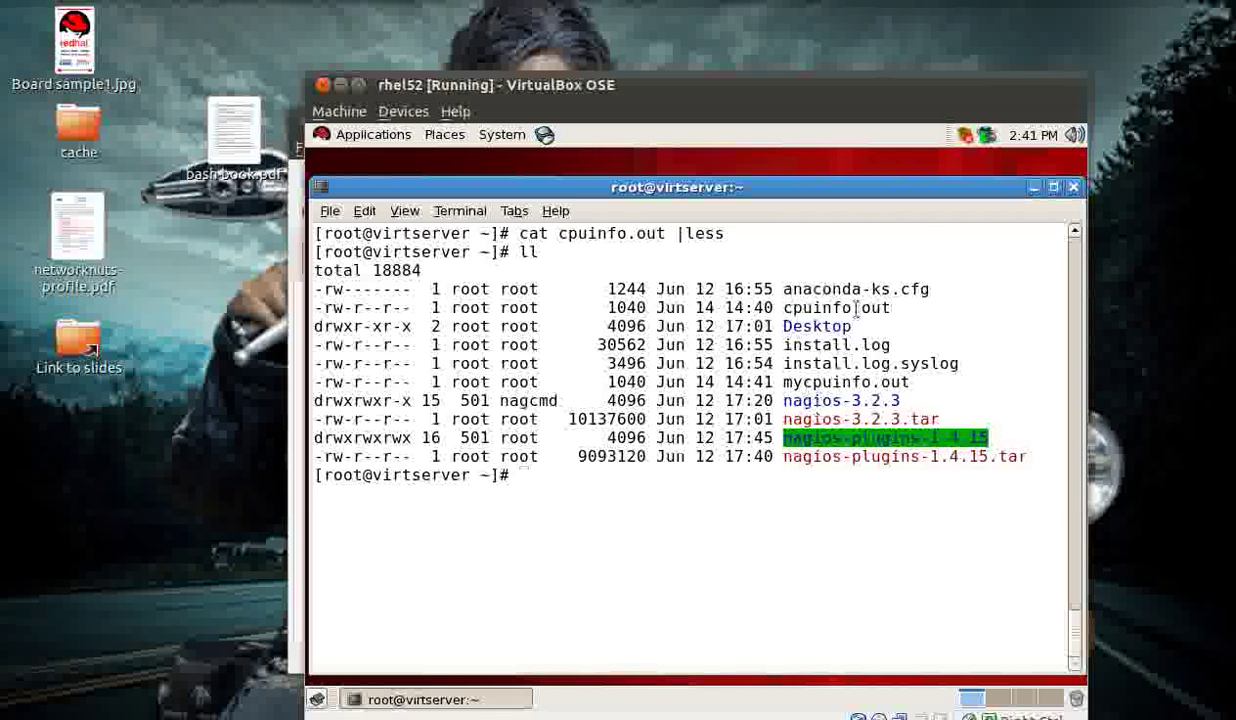
- Open cpuinfo.out in vim, then reduce the terminal text size and widen the window so each record fits on one line
text(vi)
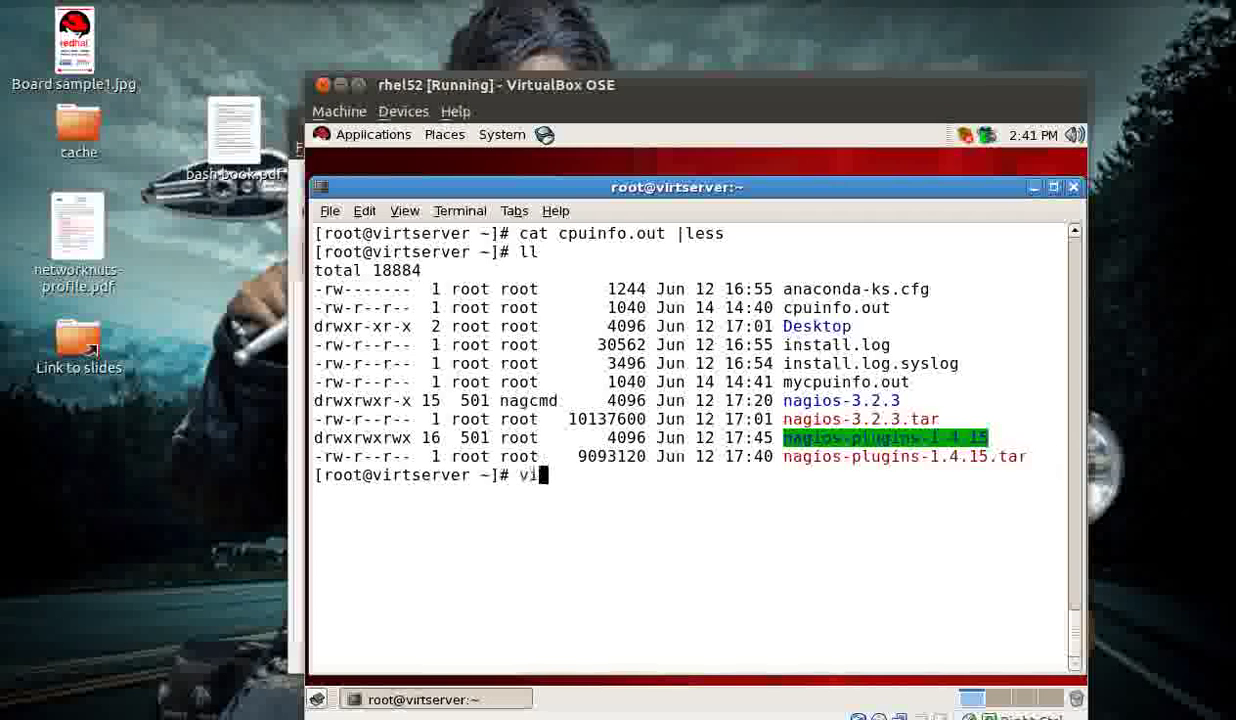
text(m cpuinfo.out)
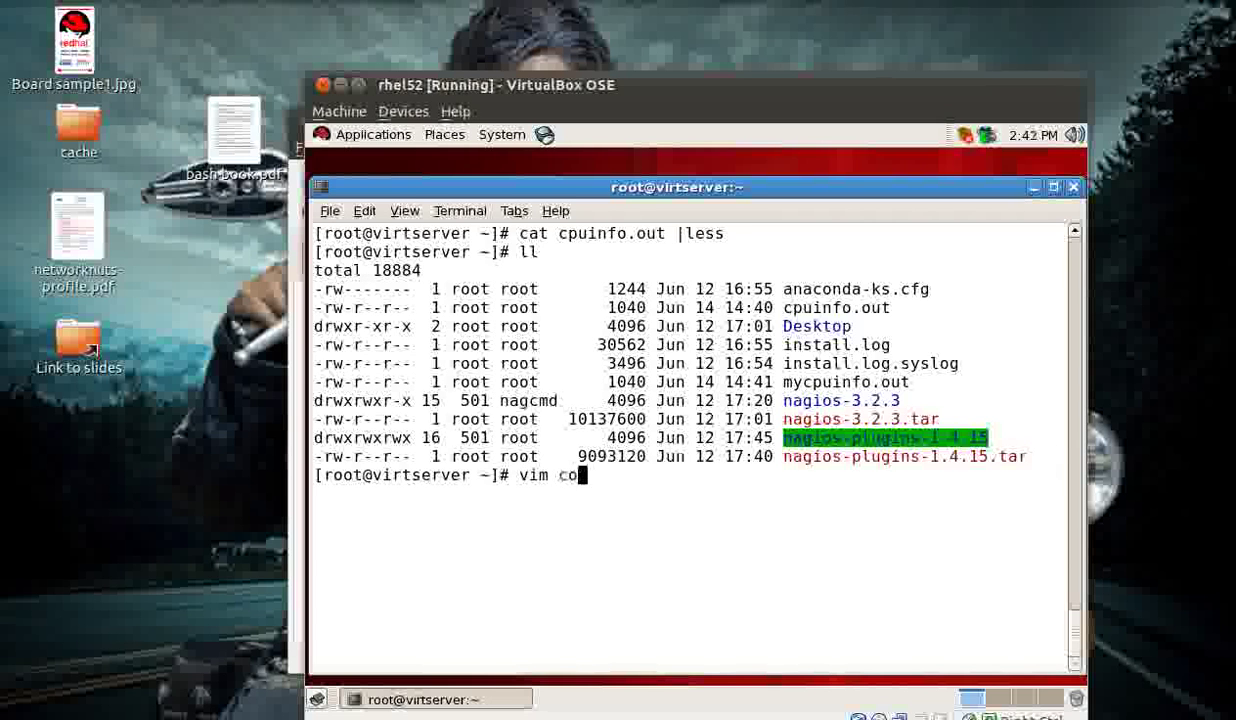
key(Return)
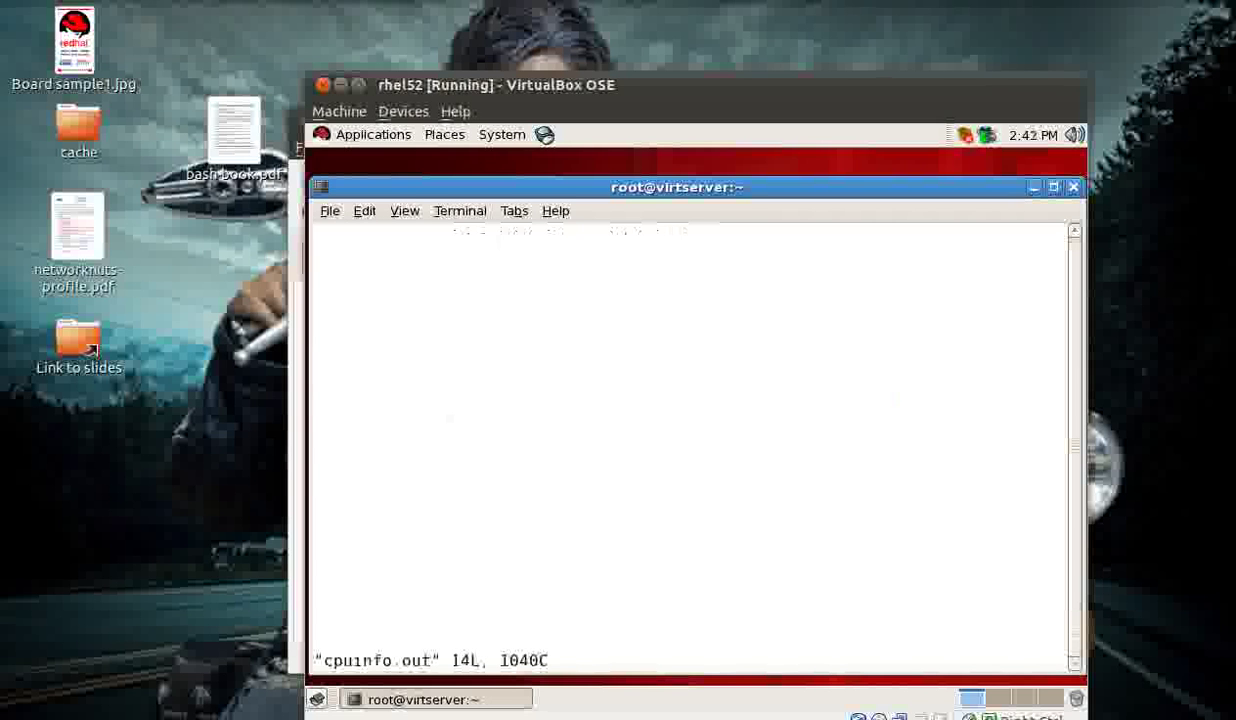
key(Right)
key(Right)
key(Right)
key(Right)
key(Right)
key(Right)
key(Right)
key(Right)
key(Right)
key(Right)
key(Right)
key(Right)
key(Right)
key(Right)
key(Right)
key(Right)
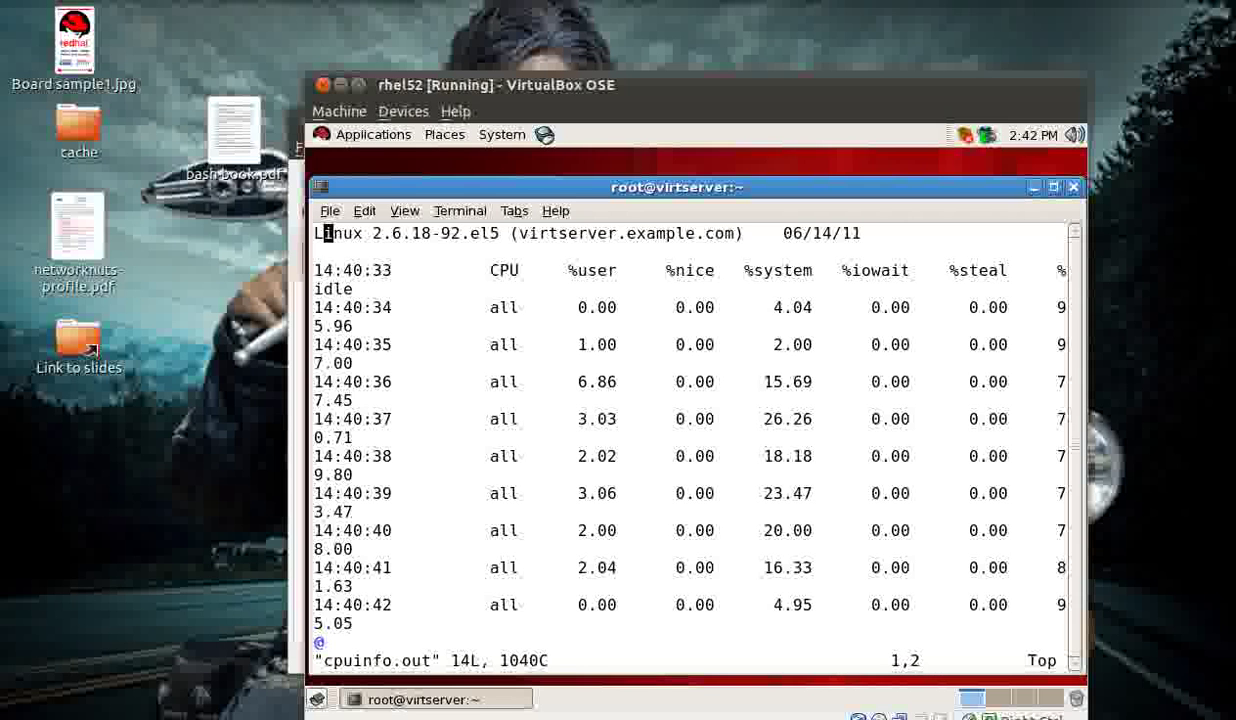
key(Down)
key(Down)
key(Right)
key(Right)
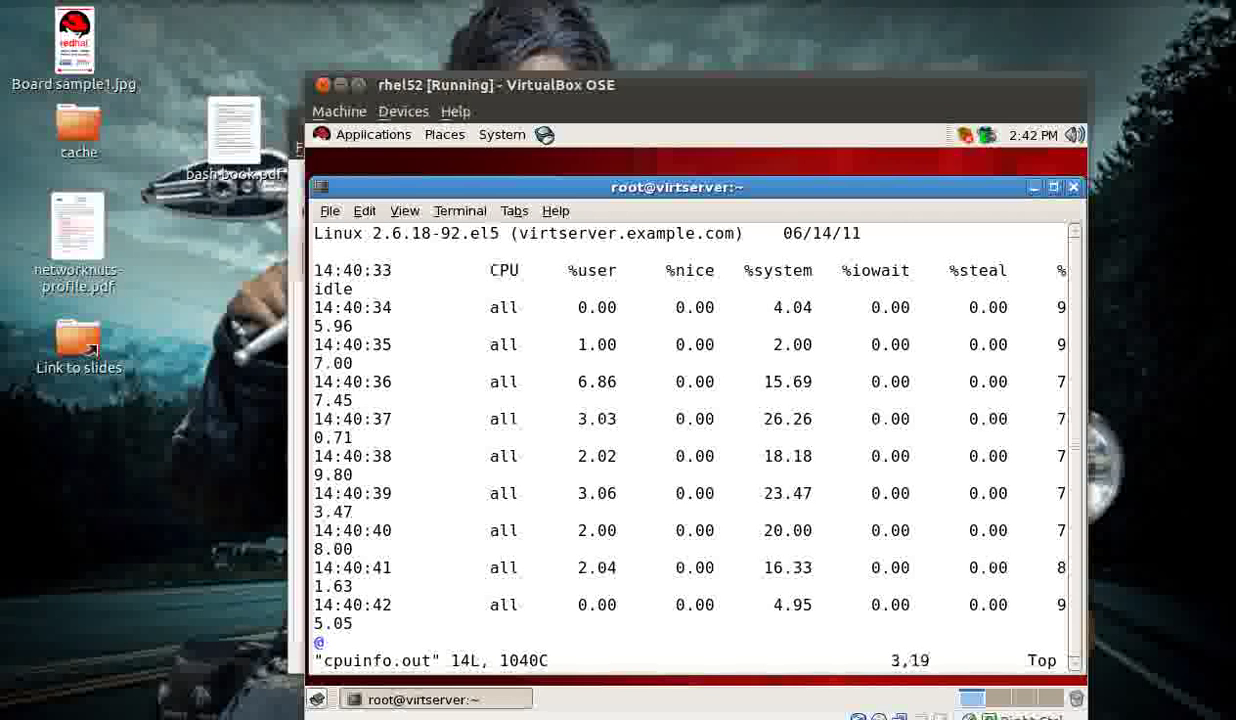
drag(1084, 469, 935, 469)
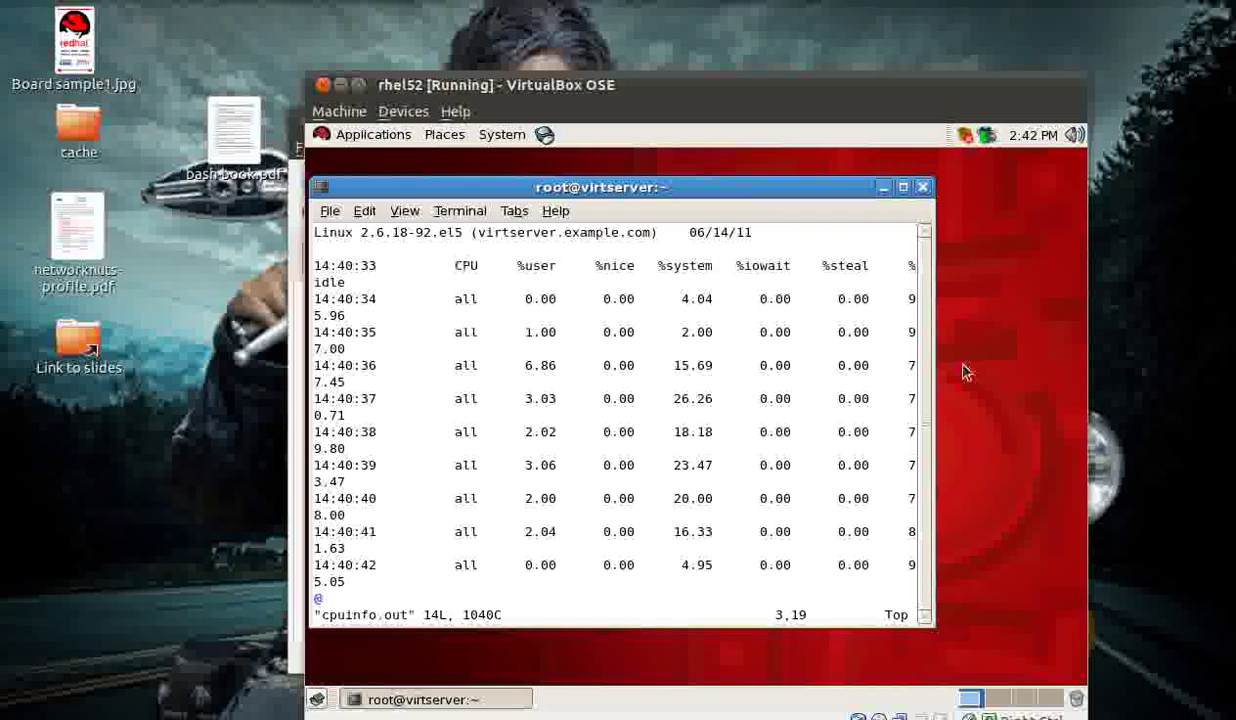
drag(931, 362, 1084, 362)
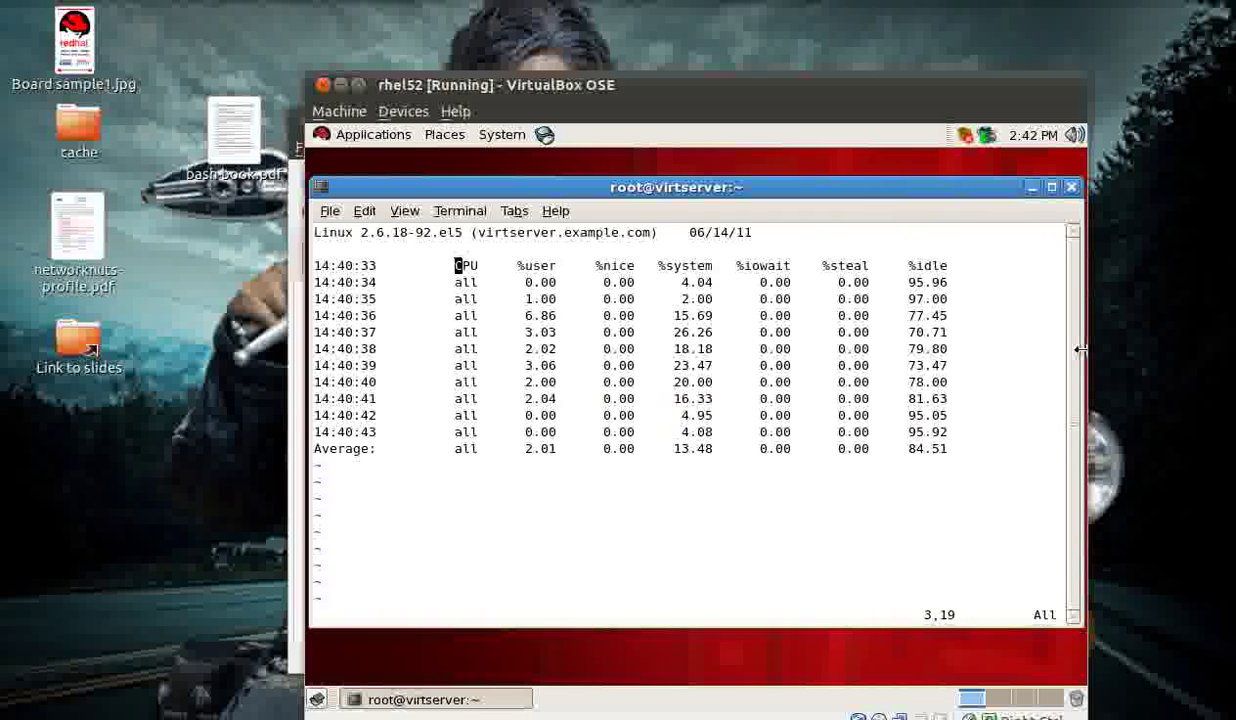
- Delete the first three lines of cpuinfo.out: the Linux system header, the blank line and the column headings
key(Up)
key(Up)
key(Left)
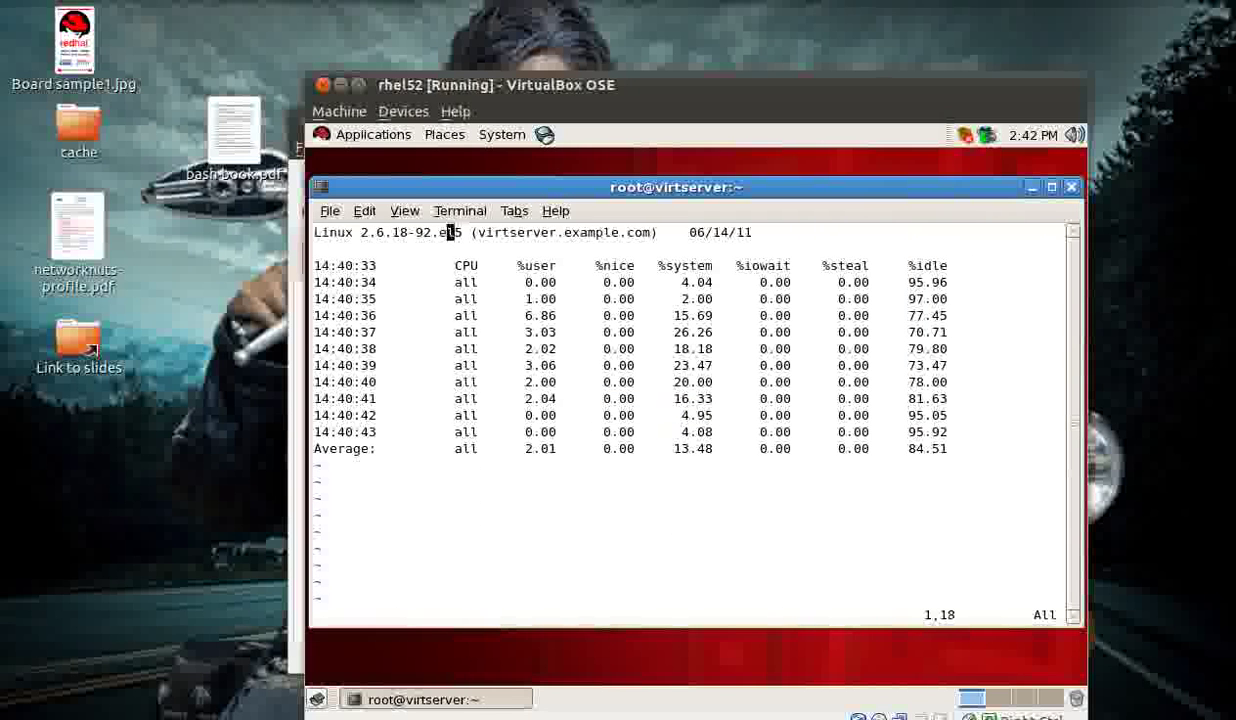
key(Left)
key(Left)
key(Left)
key(Left)
key(Left)
key(Left)
key(Left)
key(Left)
key(Left)
key(Left)
key(Left)
key(Left)
key(Left)
key(Left)
key(Left)
key(Left)
key(Left)
key(d)
key(d)
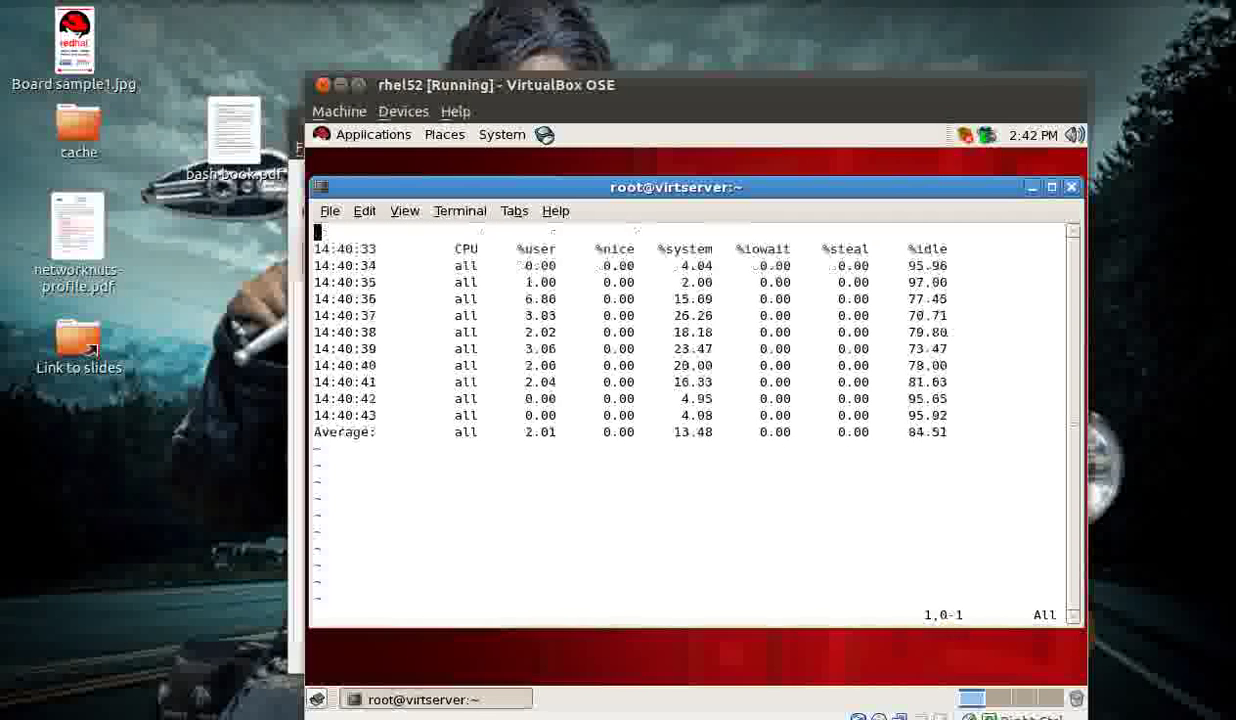
key(d)
key(d)
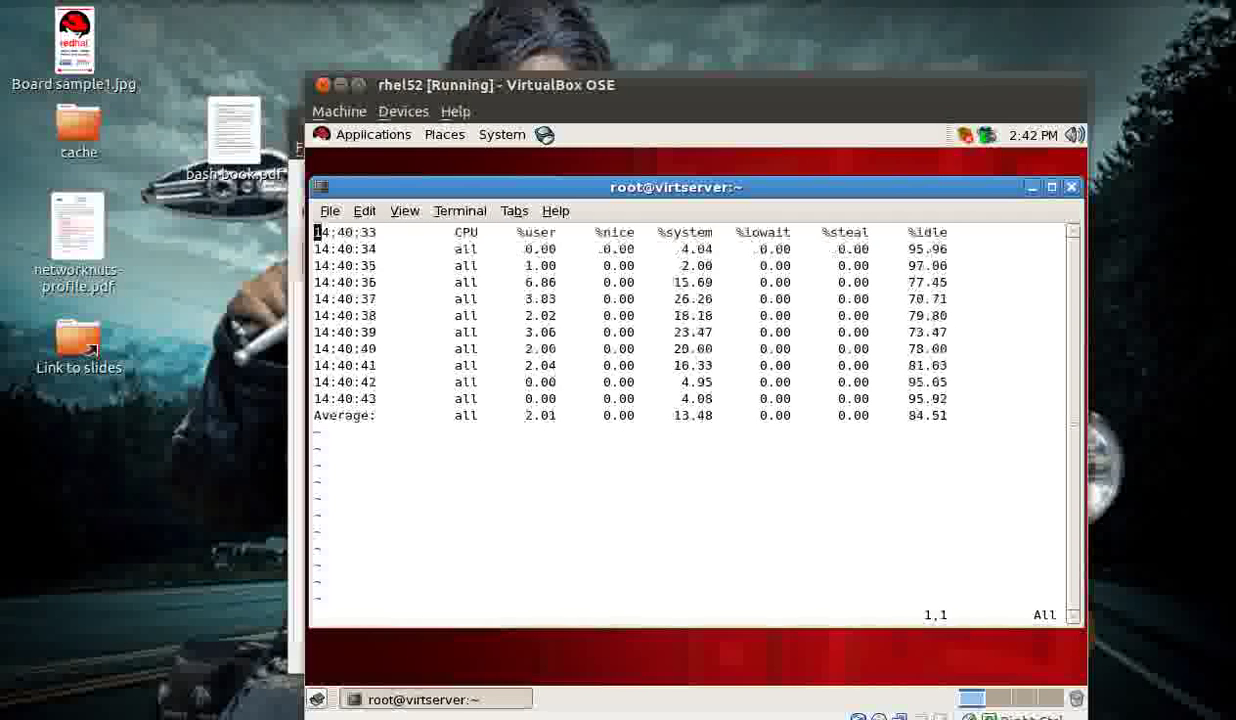
key(d)
key(d)
- Delete the Average line at the end of cpuinfo.out
key(Down)
key(Down)
key(Down)
key(Down)
key(Down)
key(Down)
key(Down)
key(Down)
key(Down)
key(Down)
key(d)
key(d)
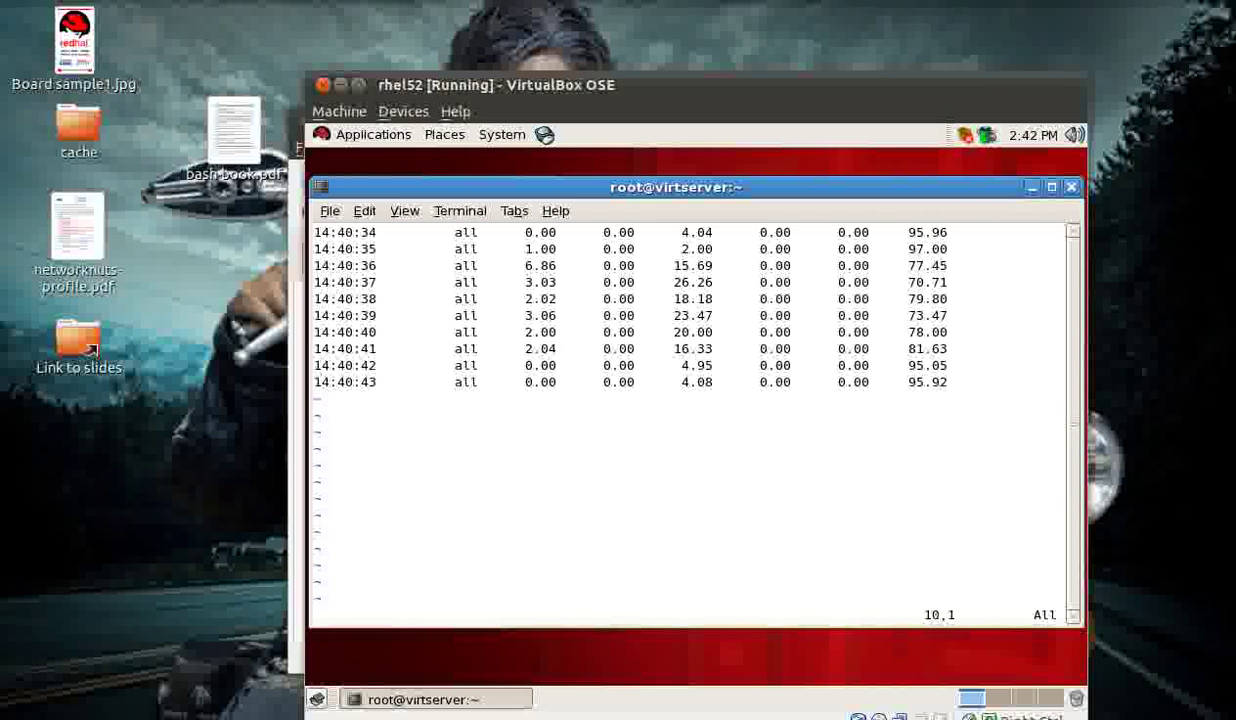
- Return to the first line of cpuinfo.out, then write the file and quit vim
key(g)
key(g)
text(:wq!)
key(Return)
key(Return)
key(Return)
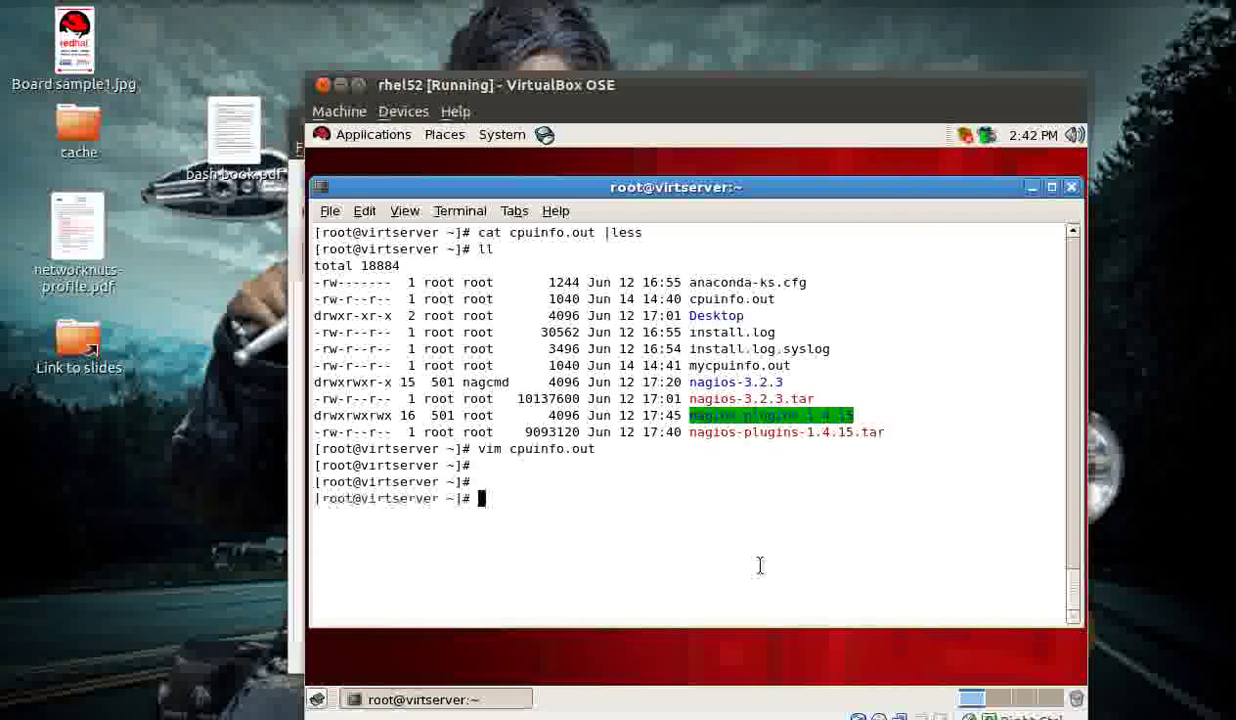
text(cp)
key(BackSpace)
key(BackSpace)
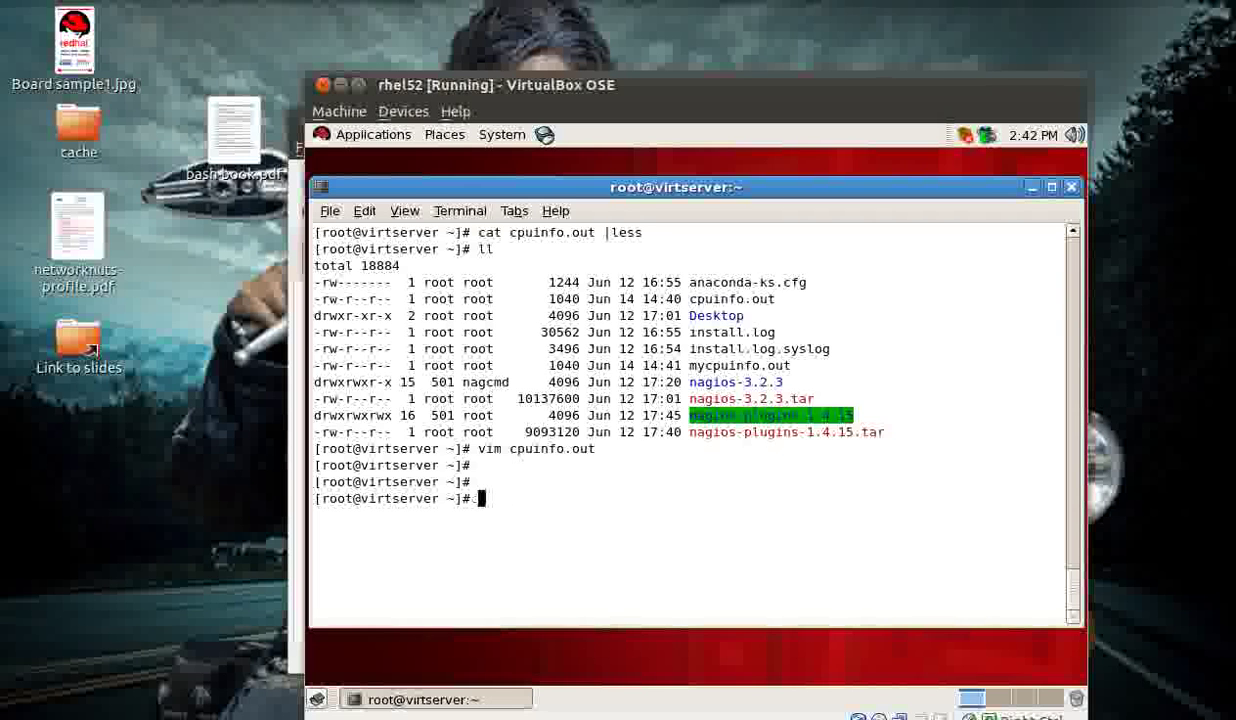
- Rename cpuinfo.out to cpuinfo.dat with the mv command
text(mv cpuinfo.out cpuinfo.out)
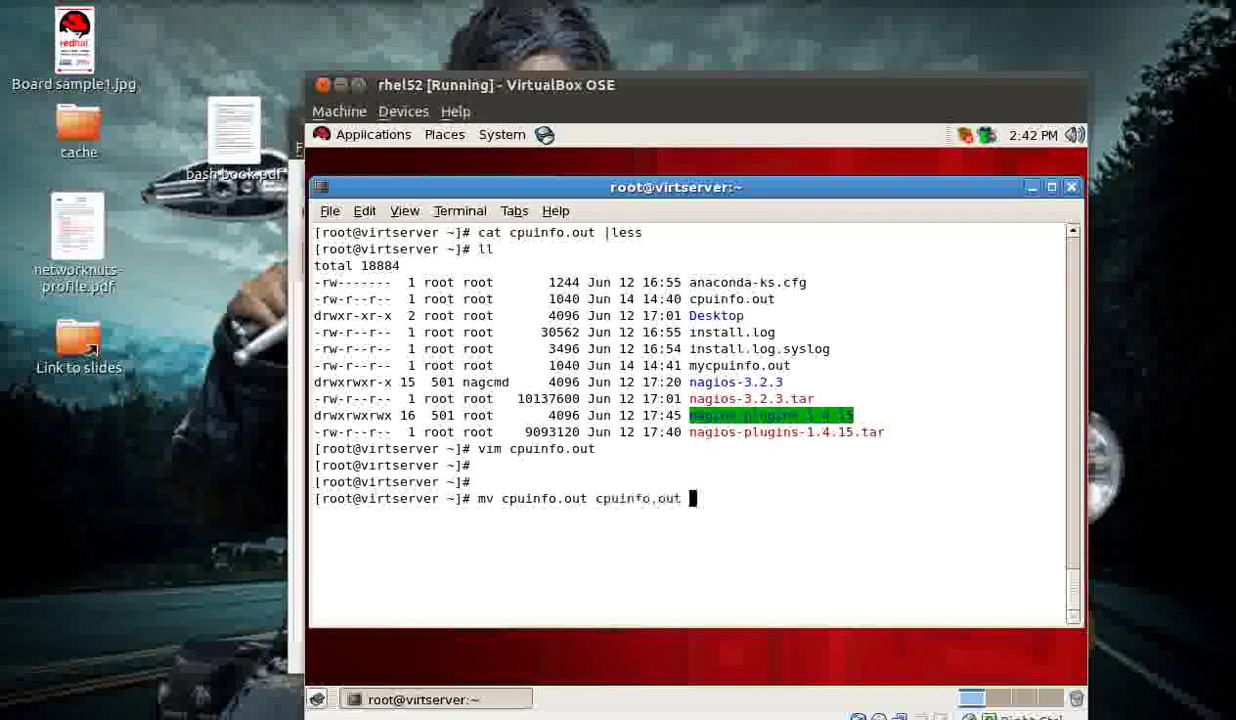
key(BackSpace)
key(BackSpace)
key(BackSpace)
key(BackSpace)
text(dat)
key(Return)
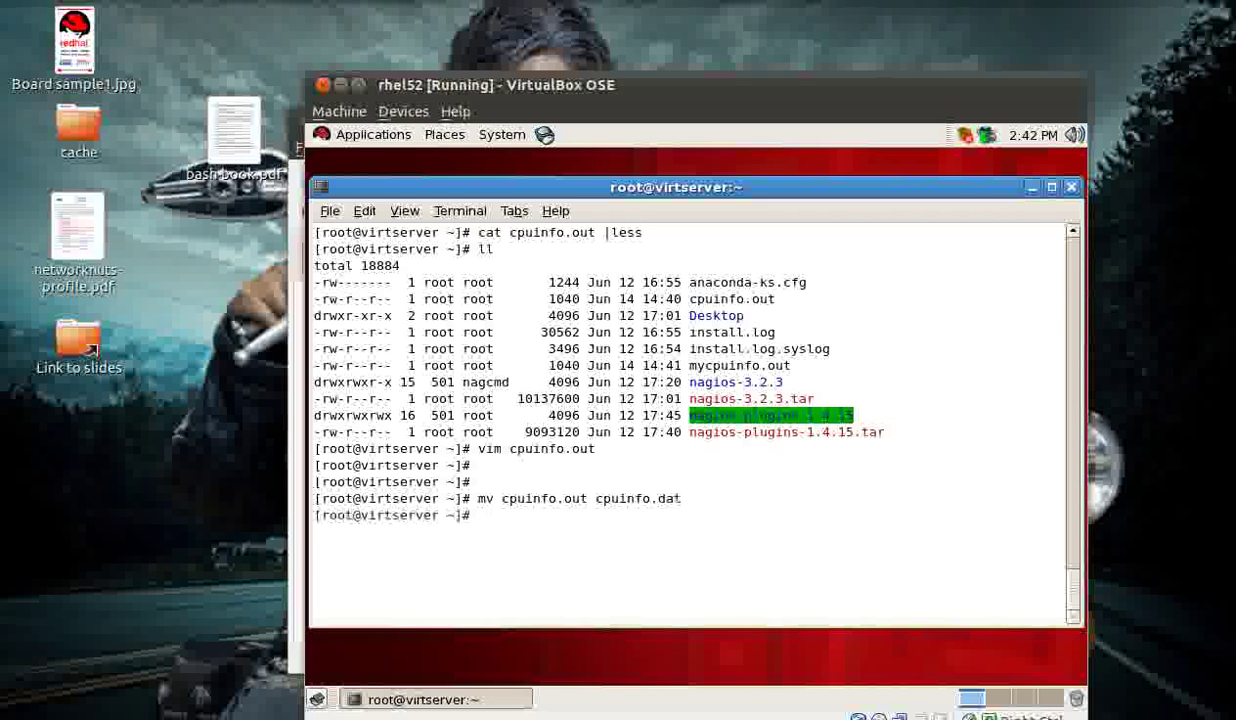
key(Return)
key(Return)
- Clear the terminal and display the contents of cpuinfo.dat
key(ctrl+l)
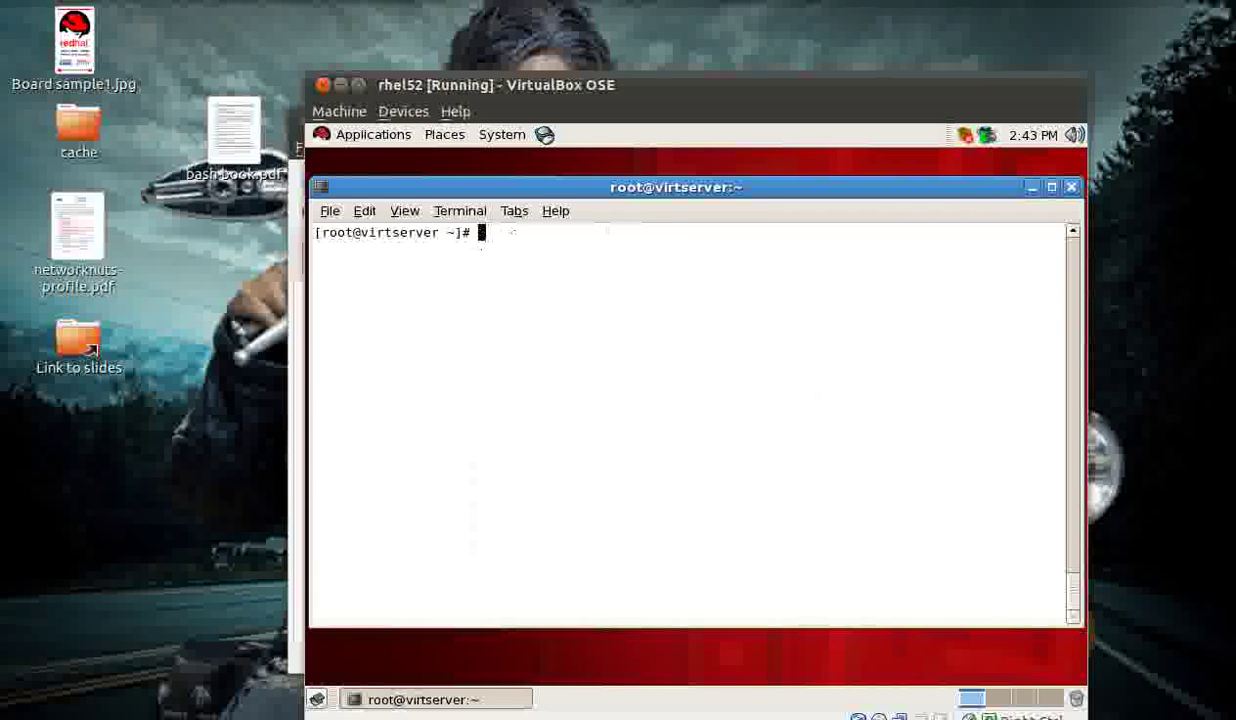
text(cat cpuinfo.dat)
key(Return)
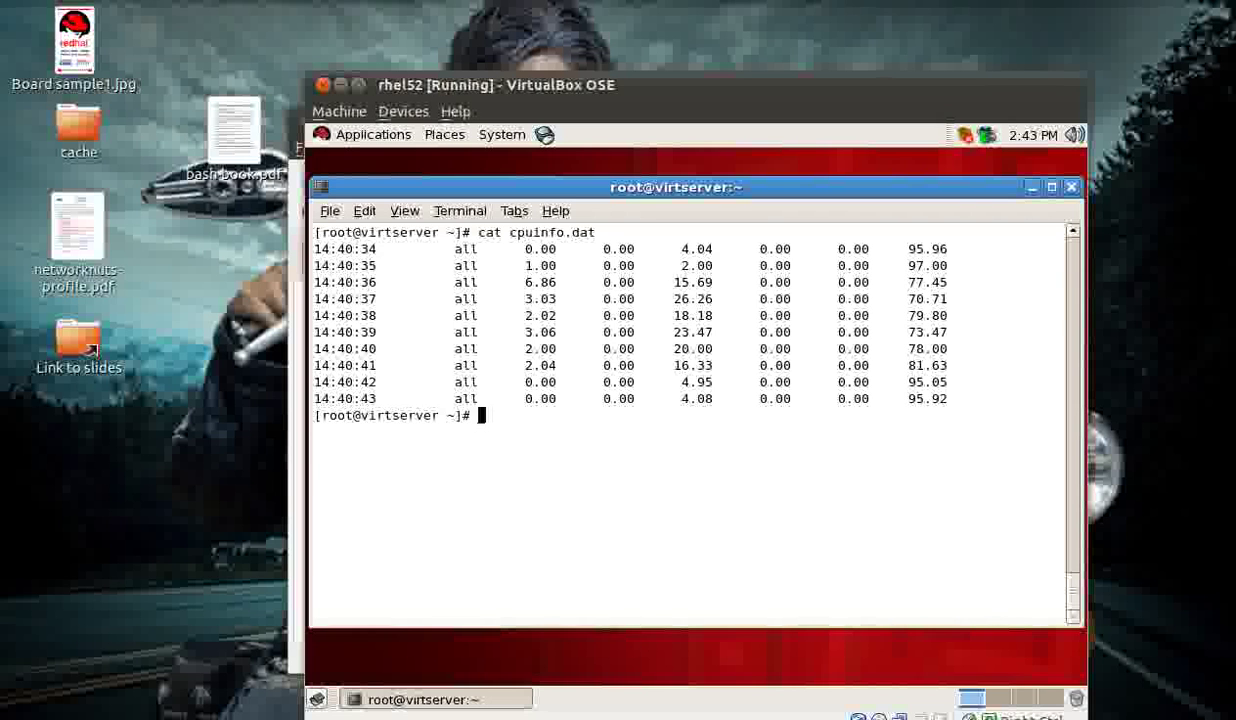
key(Return)
key(Return)
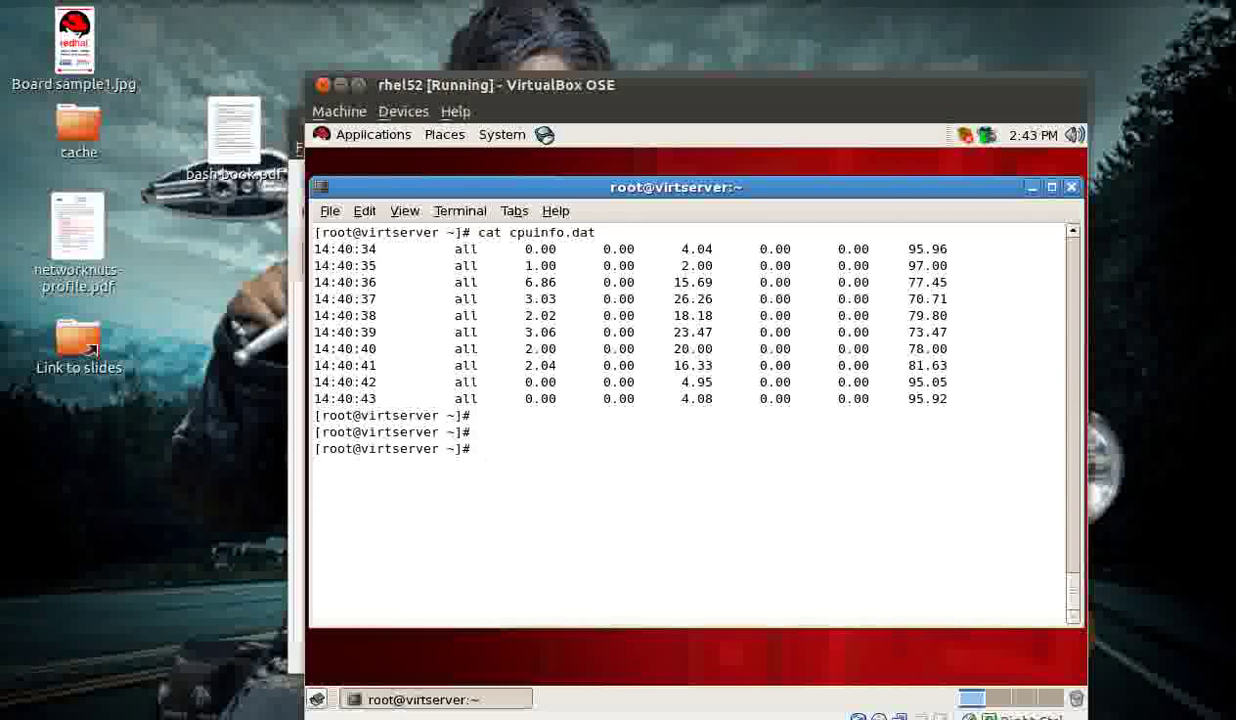
- Enlarge the terminal text by one step and start gnuplot
key(ctrl+plus)
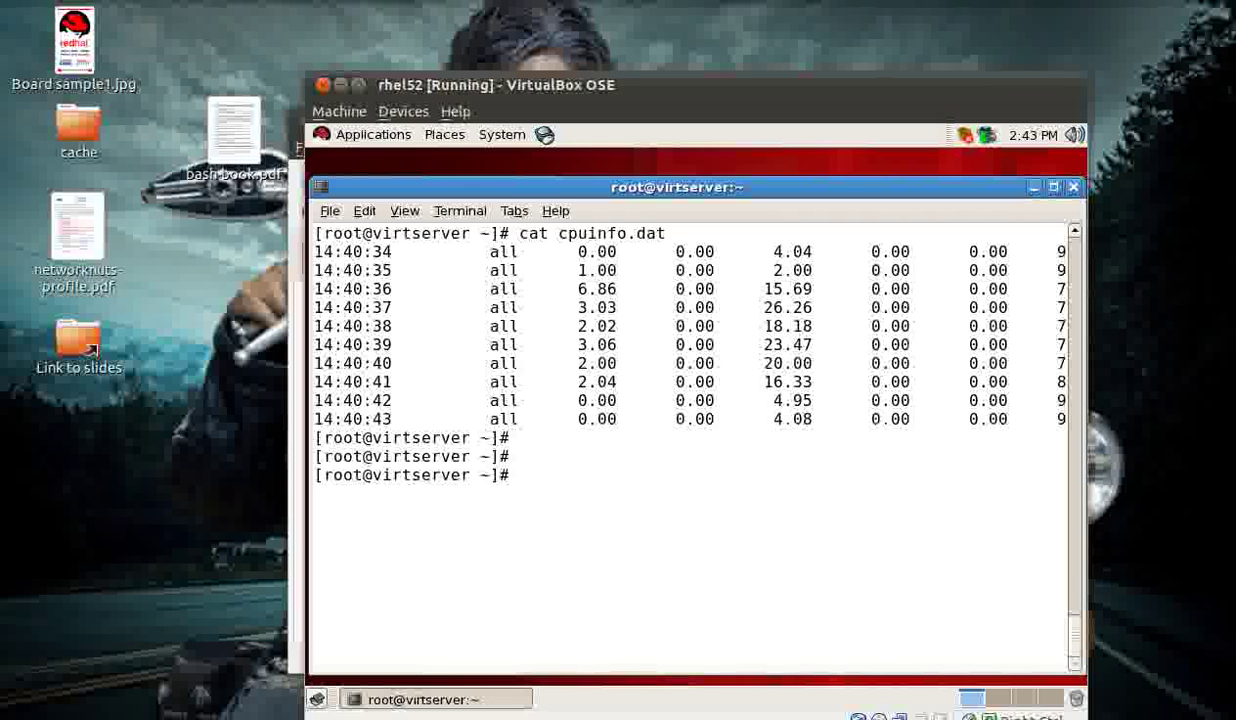
text(gnuplot)
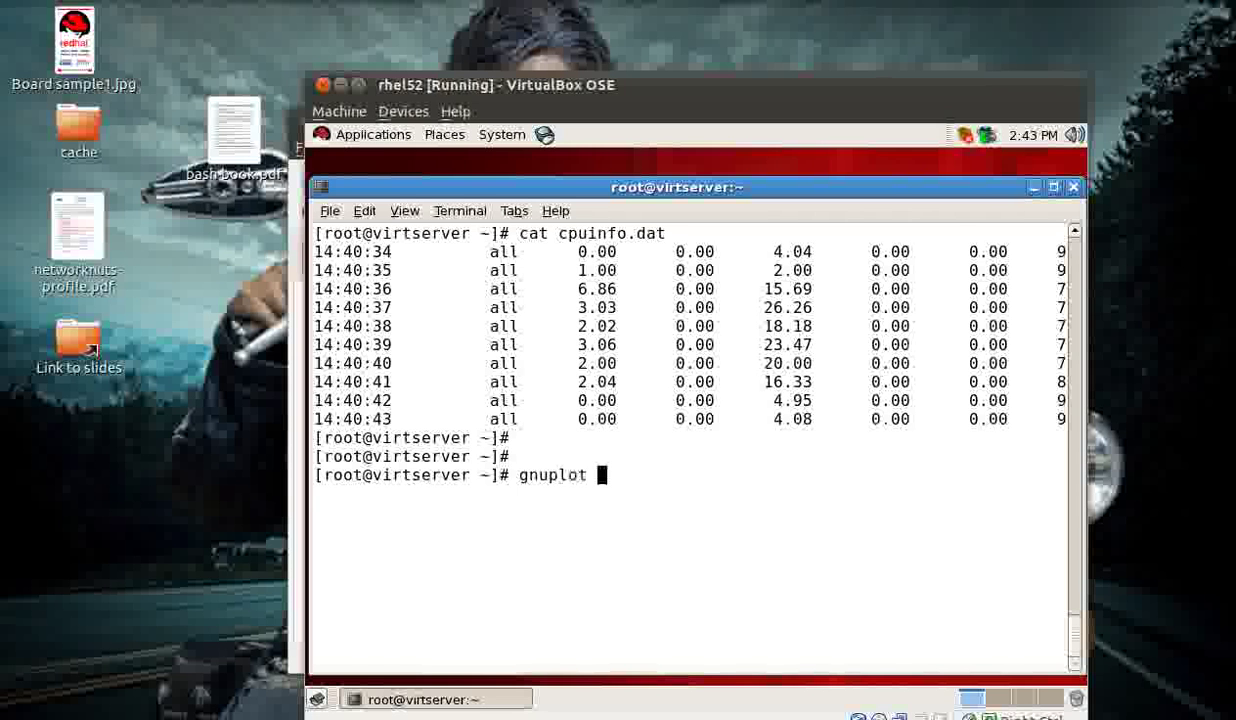
key(Return)
key(Return)
key(Return)
key(Return)
- Set gnuplot's x data type to time and its time format to "%H:%M:%S"
text(set xdata time)
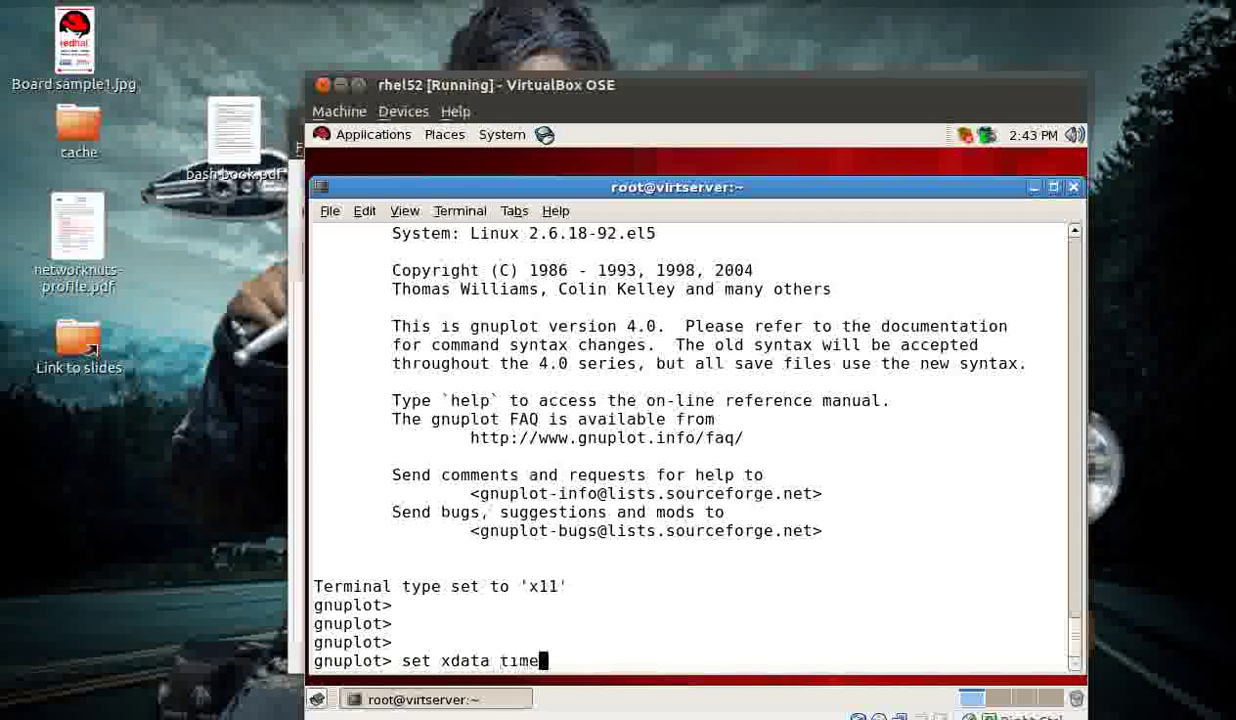
key(Return)
text(set)
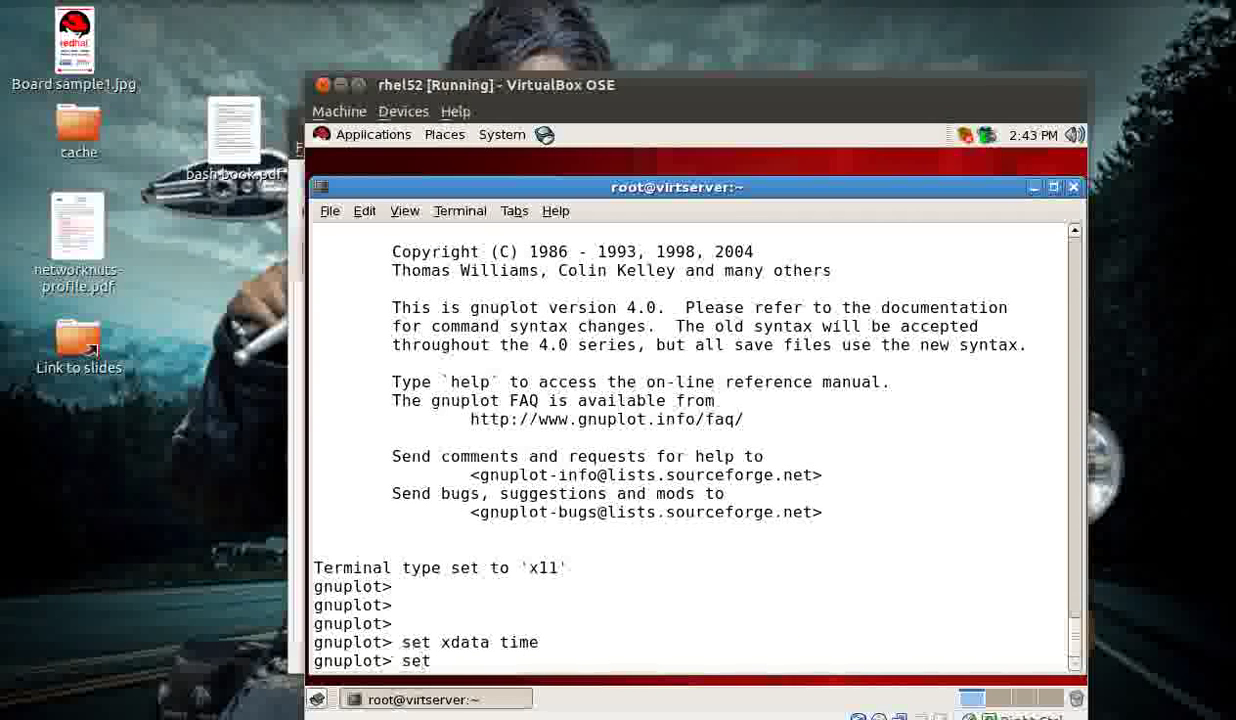
text( timefmt "%H:%)
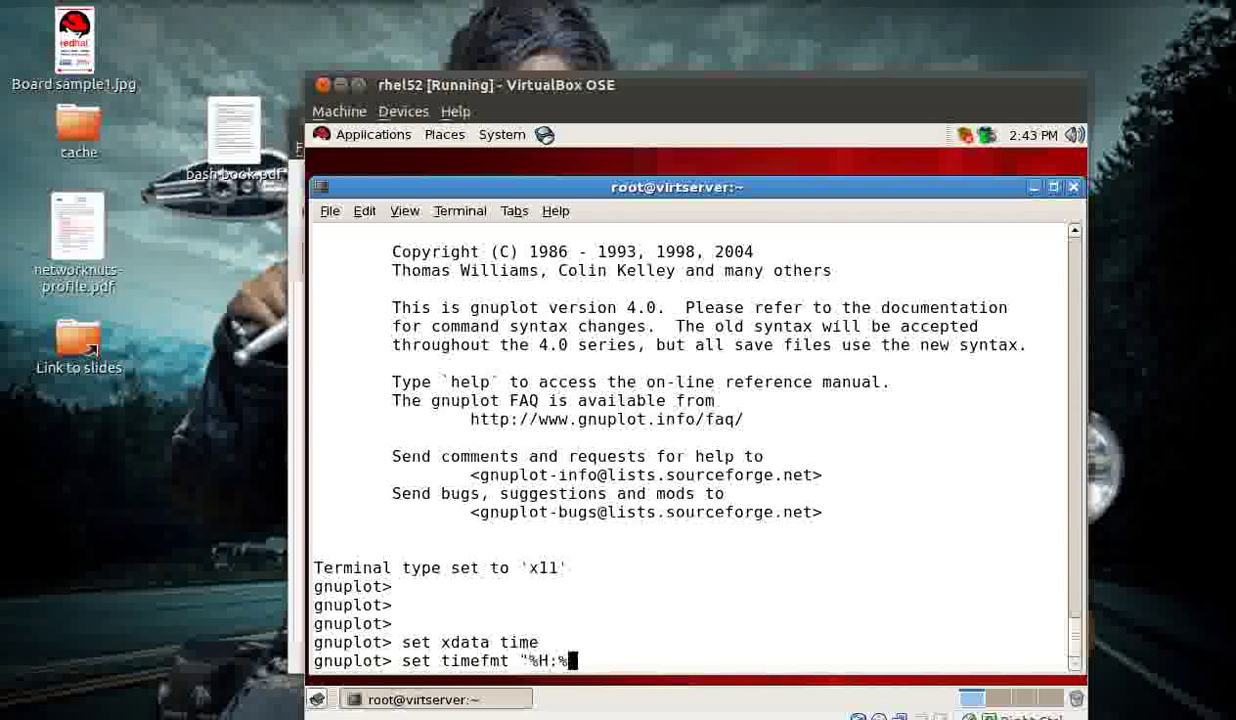
text(M:S")
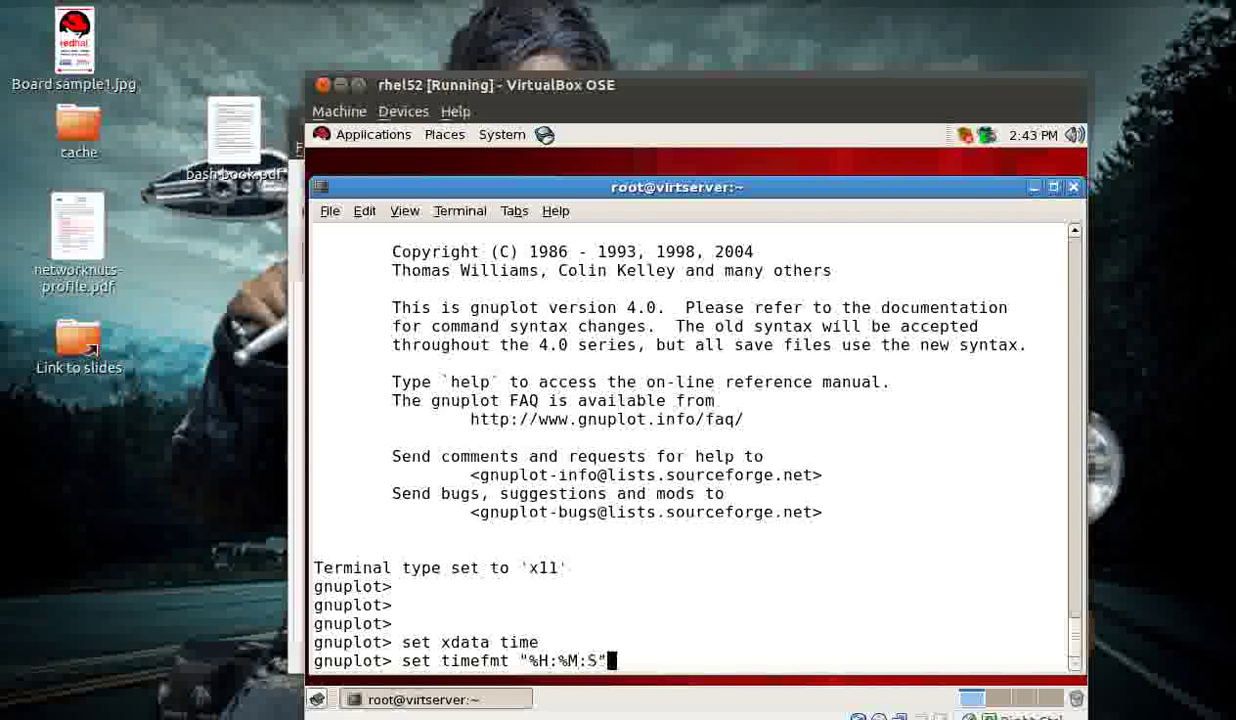
key(Left)
key(Left)
text(%)
key(Return)
- Label gnuplot's x axis "Time" and its y axis "CPU"
text(se)
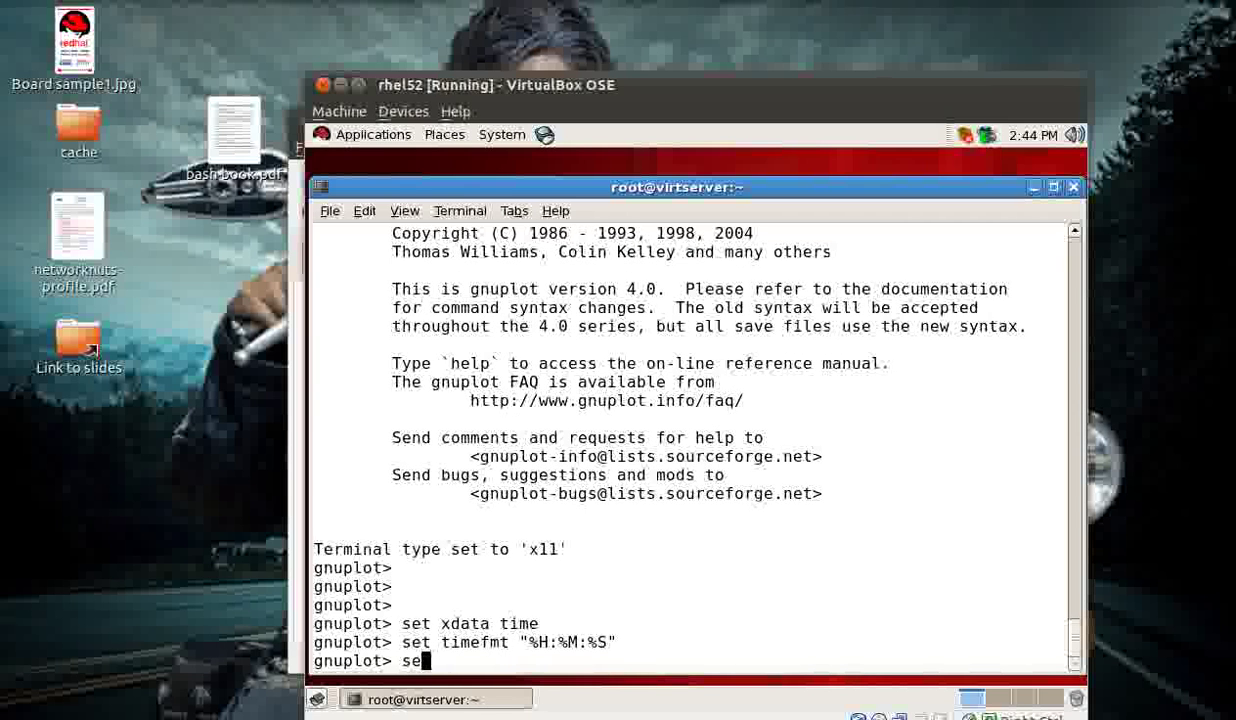
text(t xlabel ")
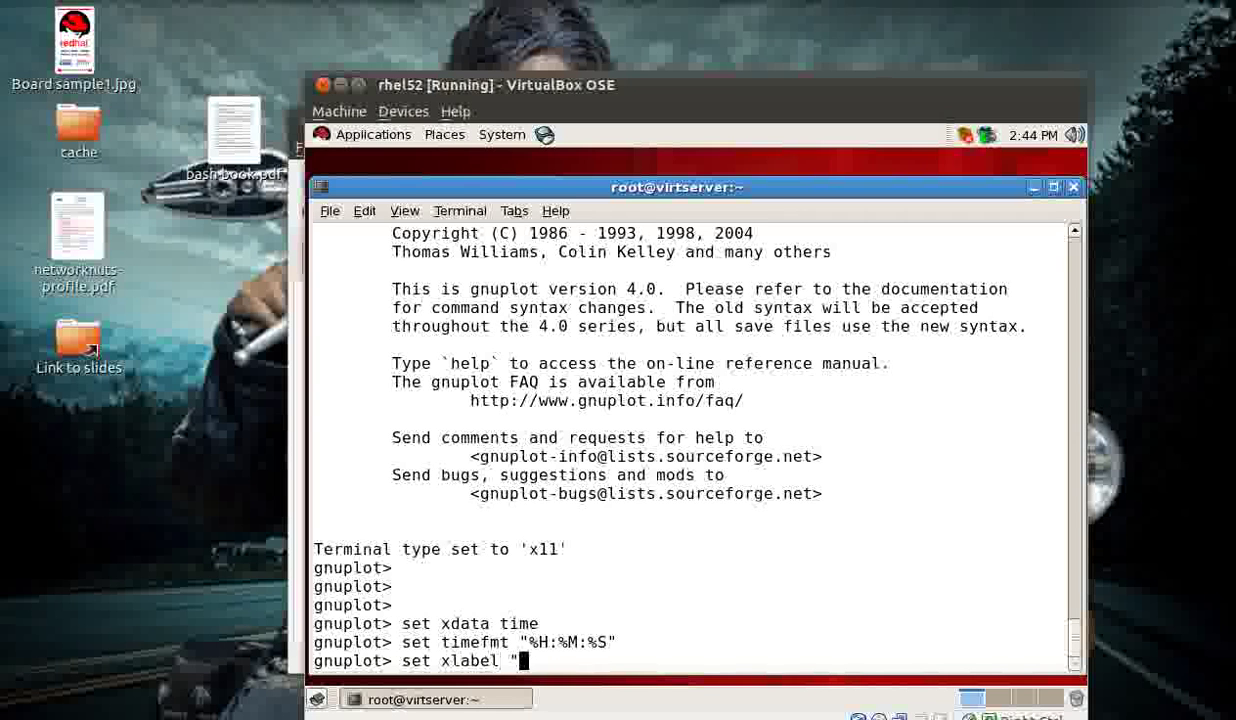
text(Time")
key(Return)
text(set y)
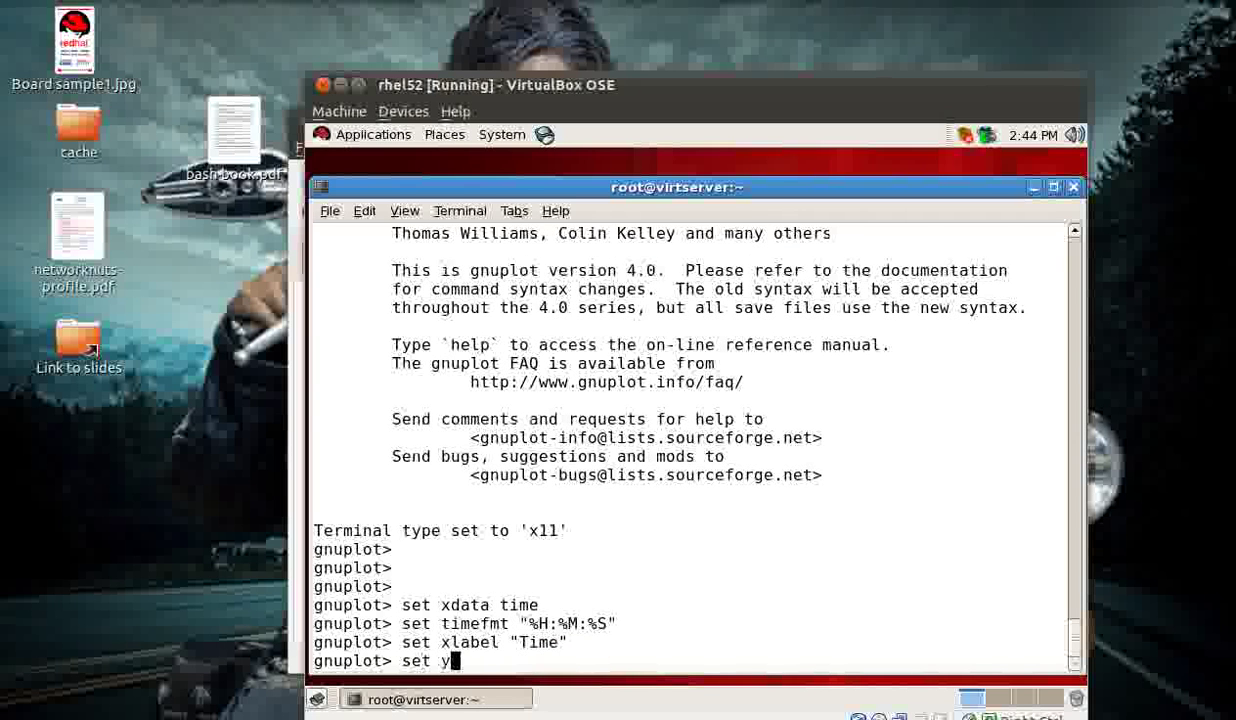
text(label "CPU")
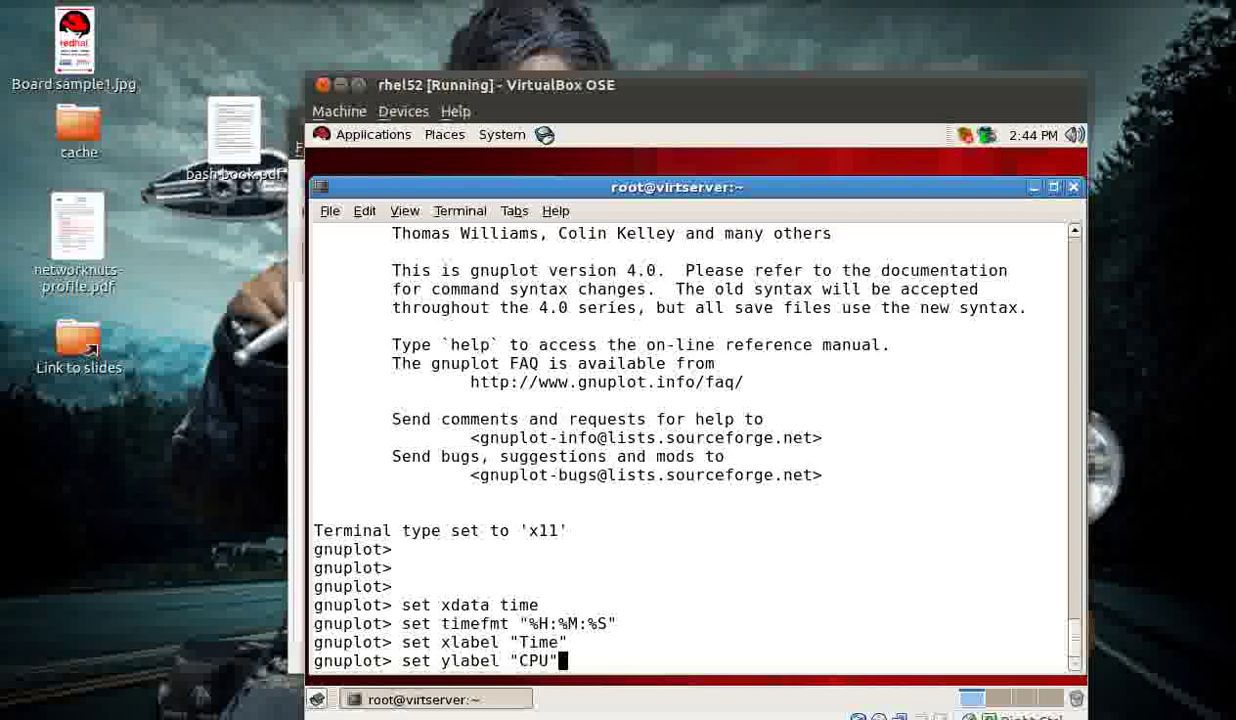
key(Return)
- Begin a gnuplot plot command for "cpuinfo.dat", checking the file name with an ll listing in a second terminal
text(plot )
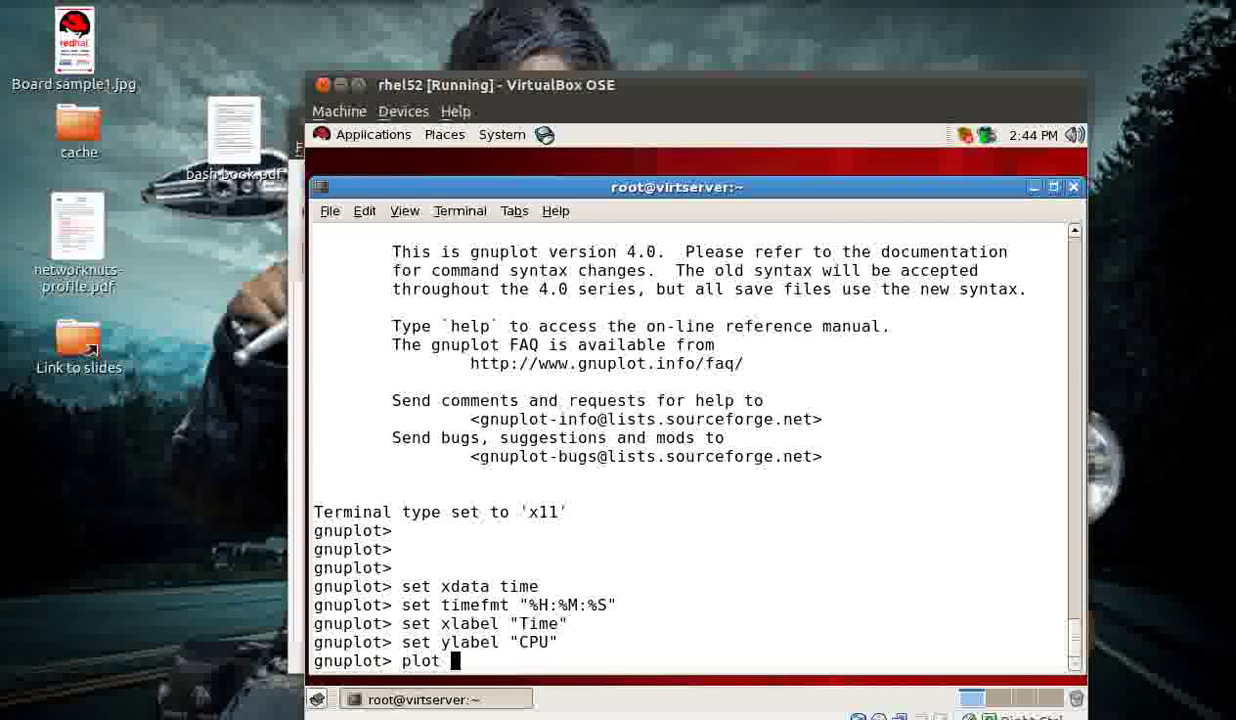
text(")
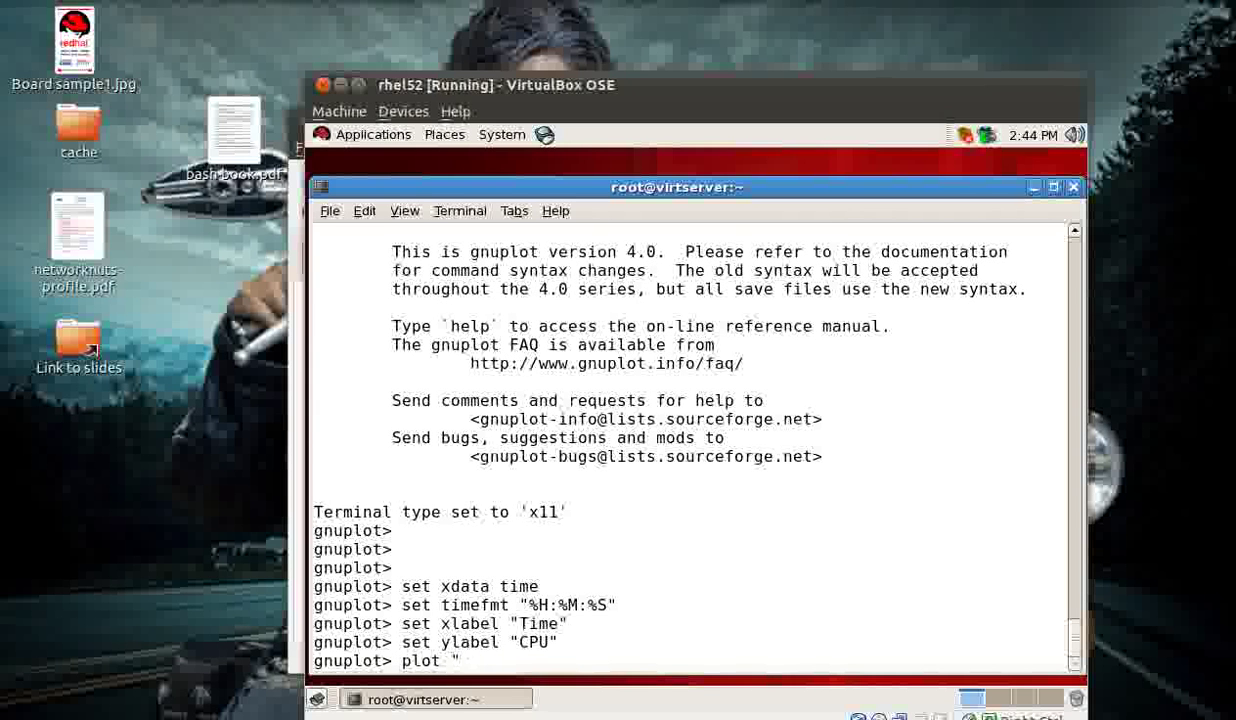
click(866, 166)
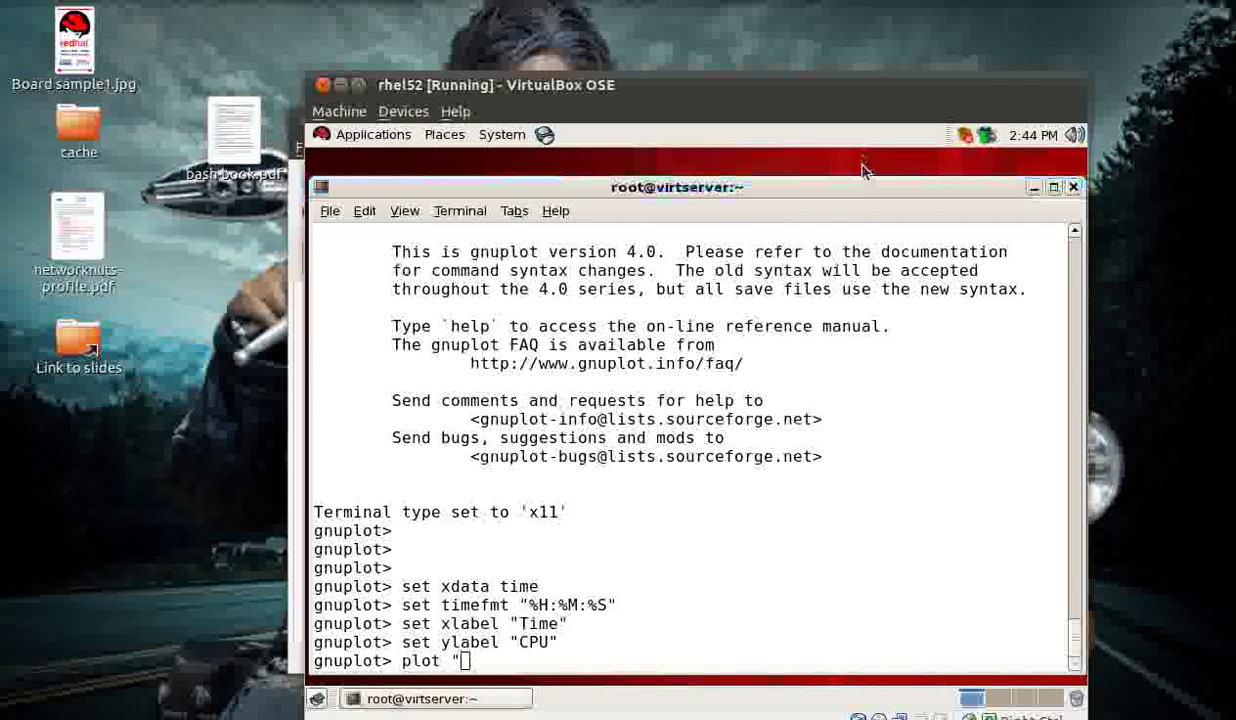
right_click(864, 167)
click(800, 255)
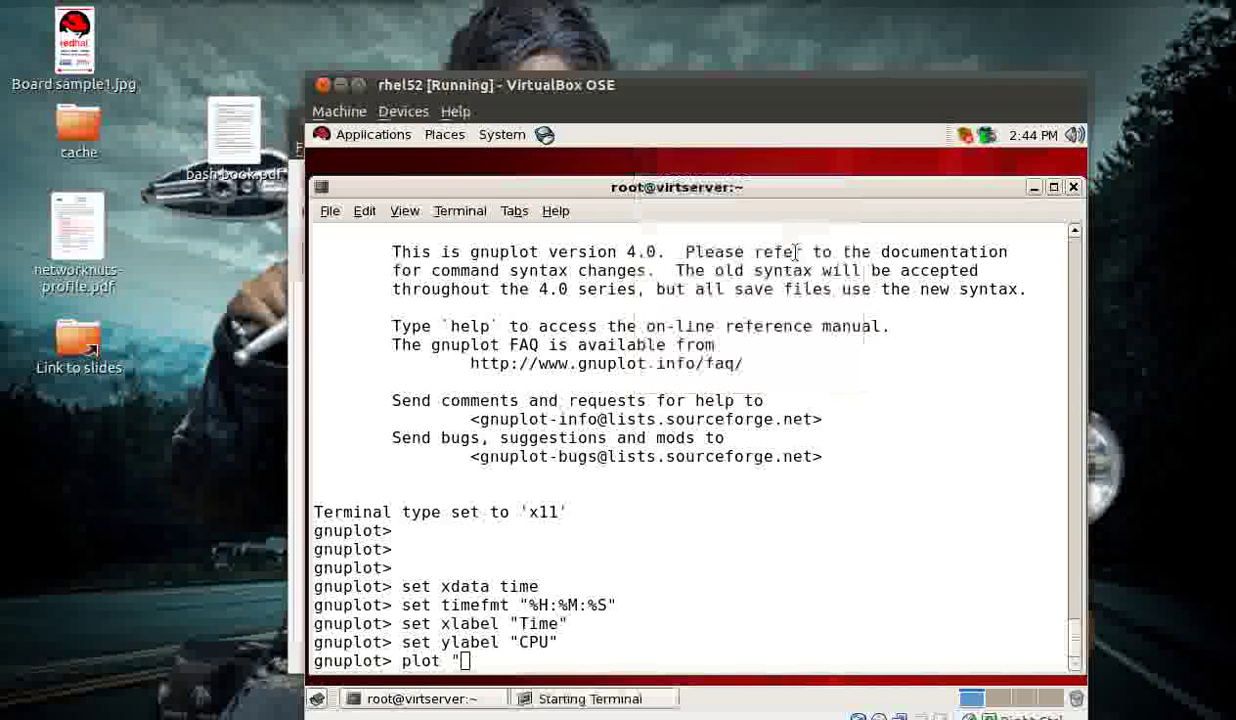
text(ll)
key(Return)
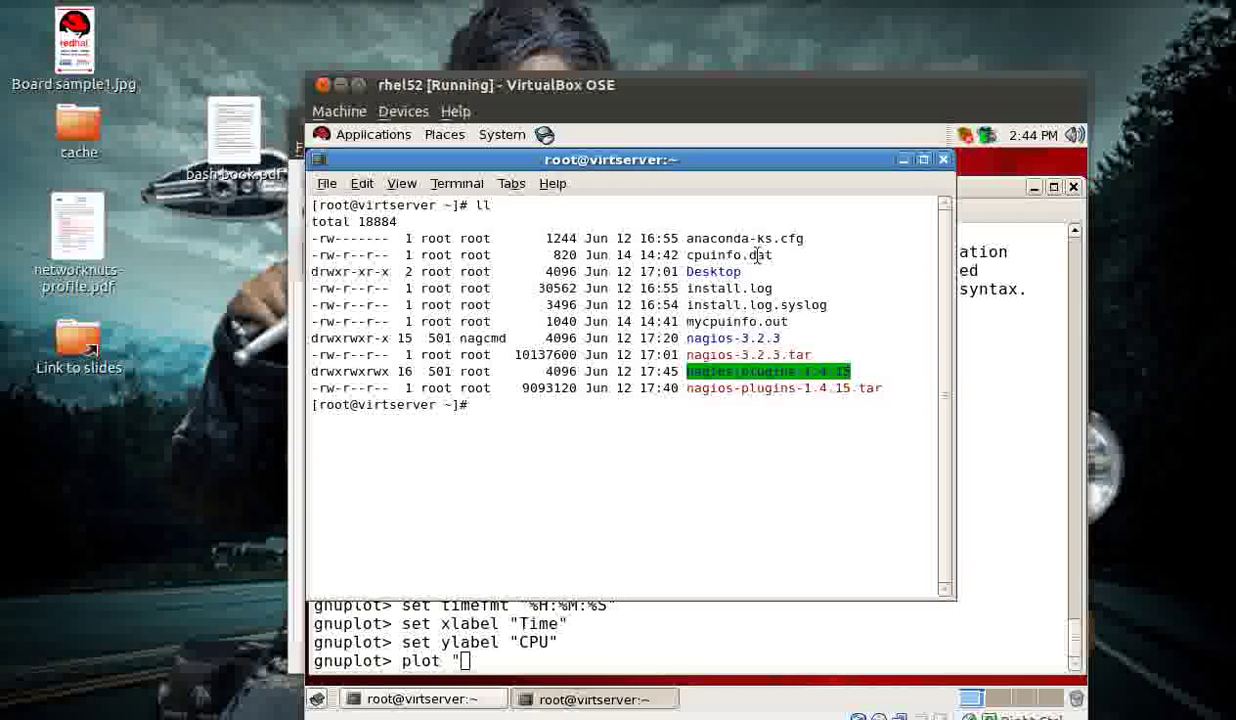
click(1000, 230)
text(cpuinfo.dat")
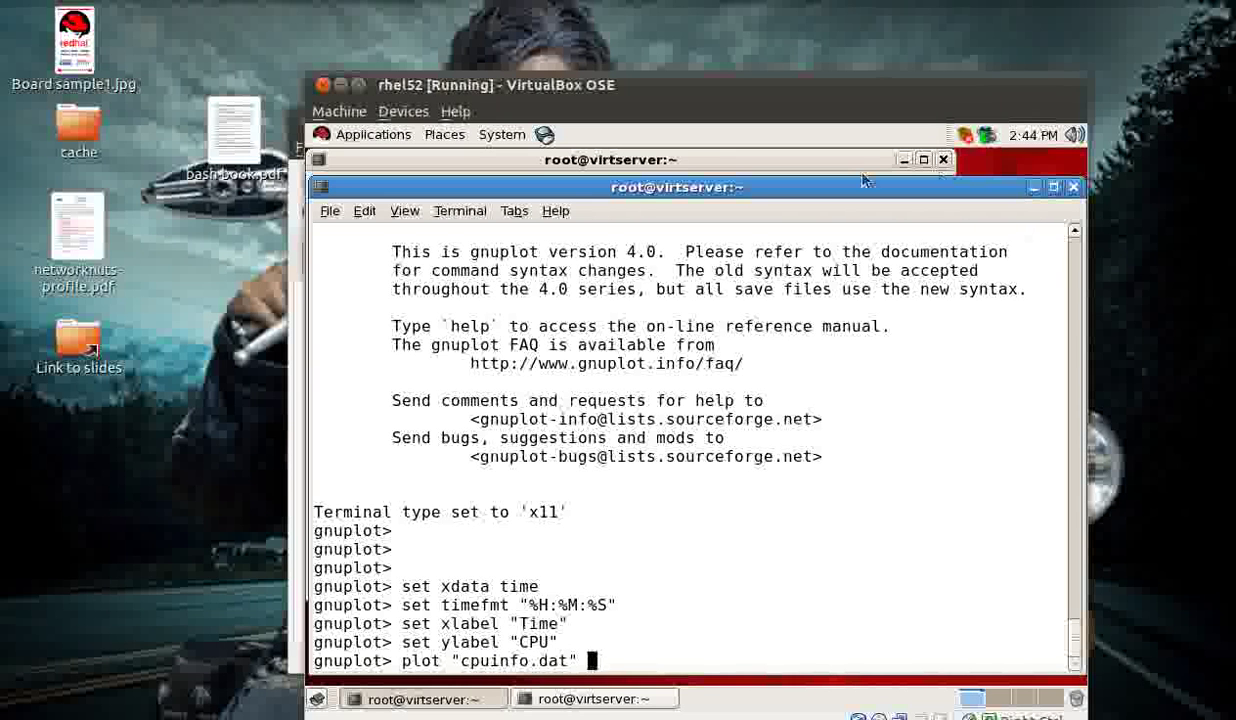
- Open mycpuinfo.out with vim in the second terminal and widen its window so each record fits on one line
click(777, 160)
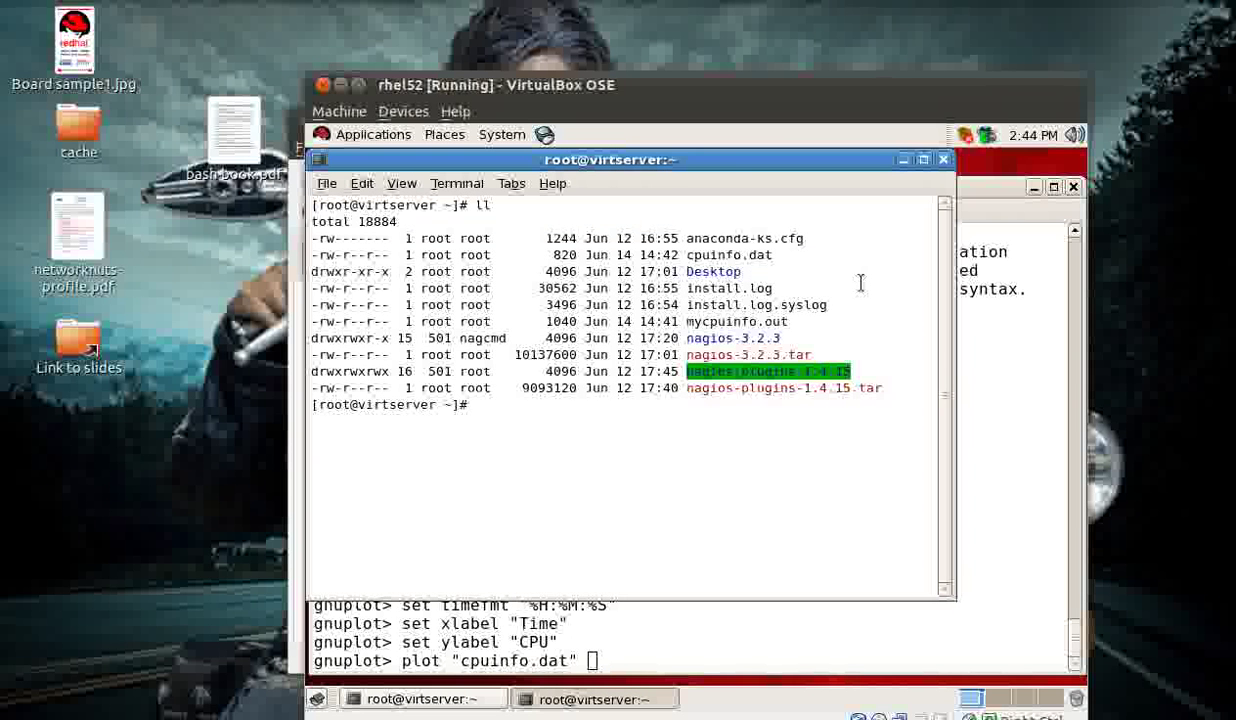
key(ctrl+plus)
text(vim )
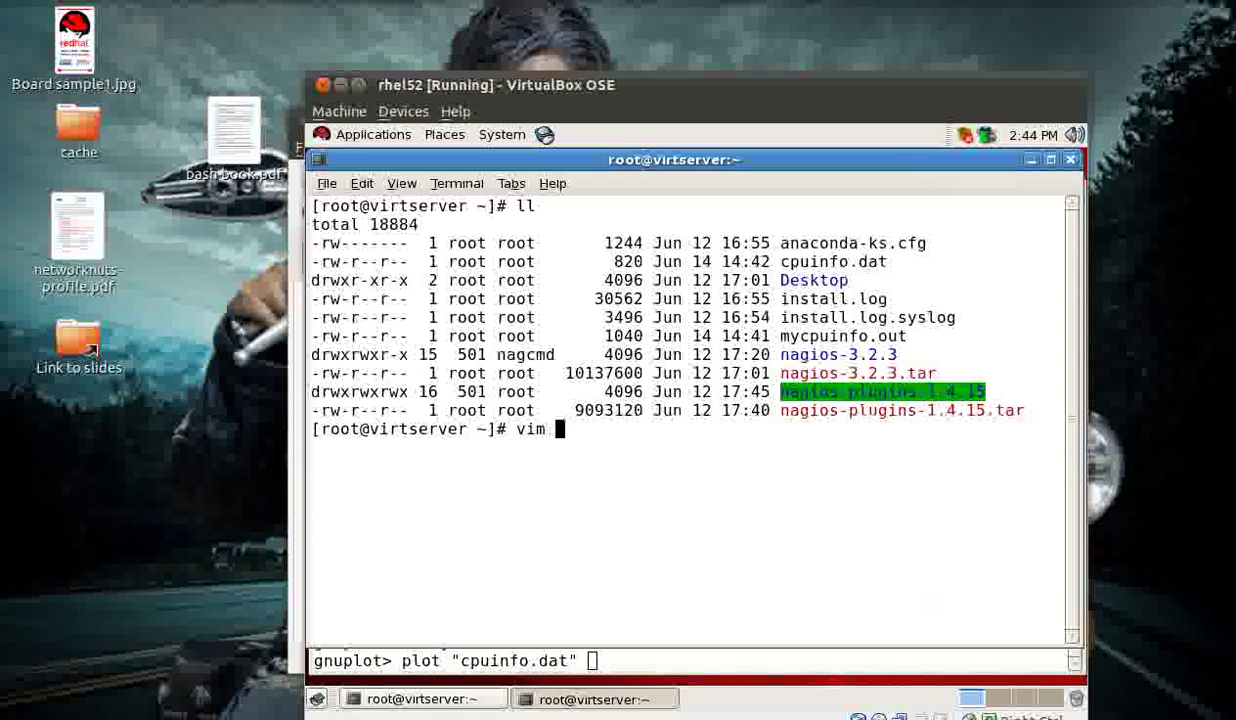
text(mycpuinfo.out)
key(Return)
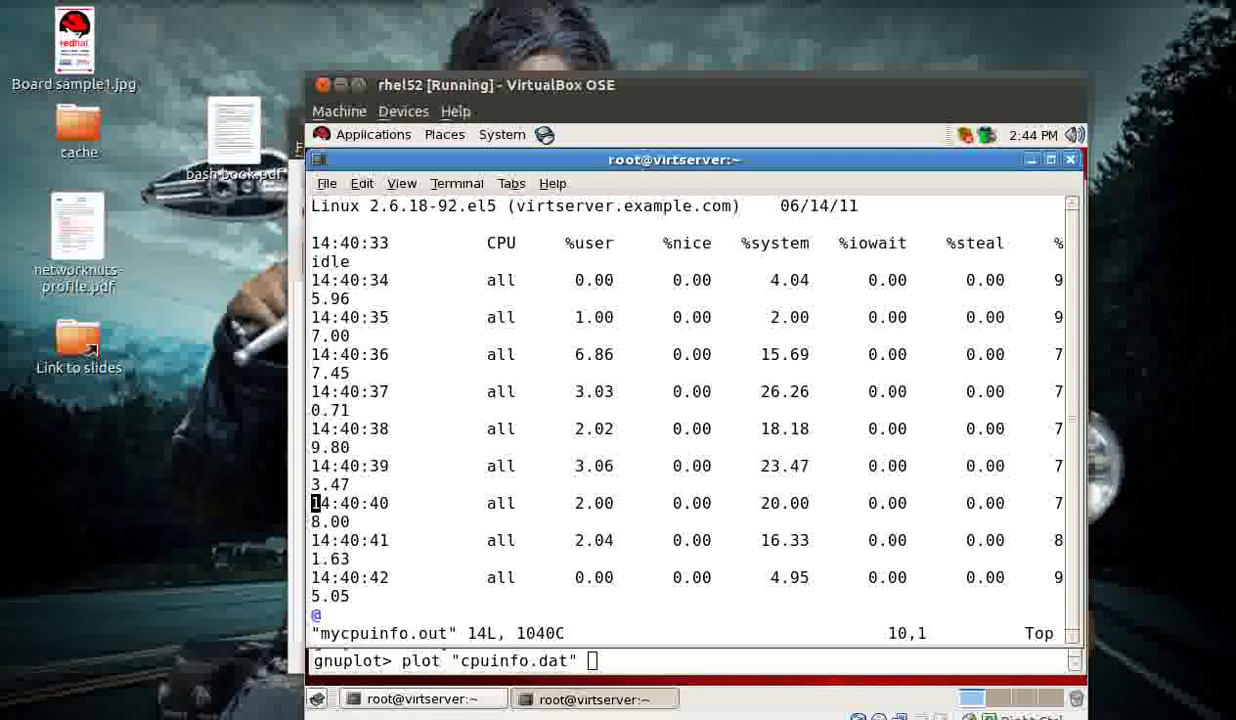
key(ctrl+minus)
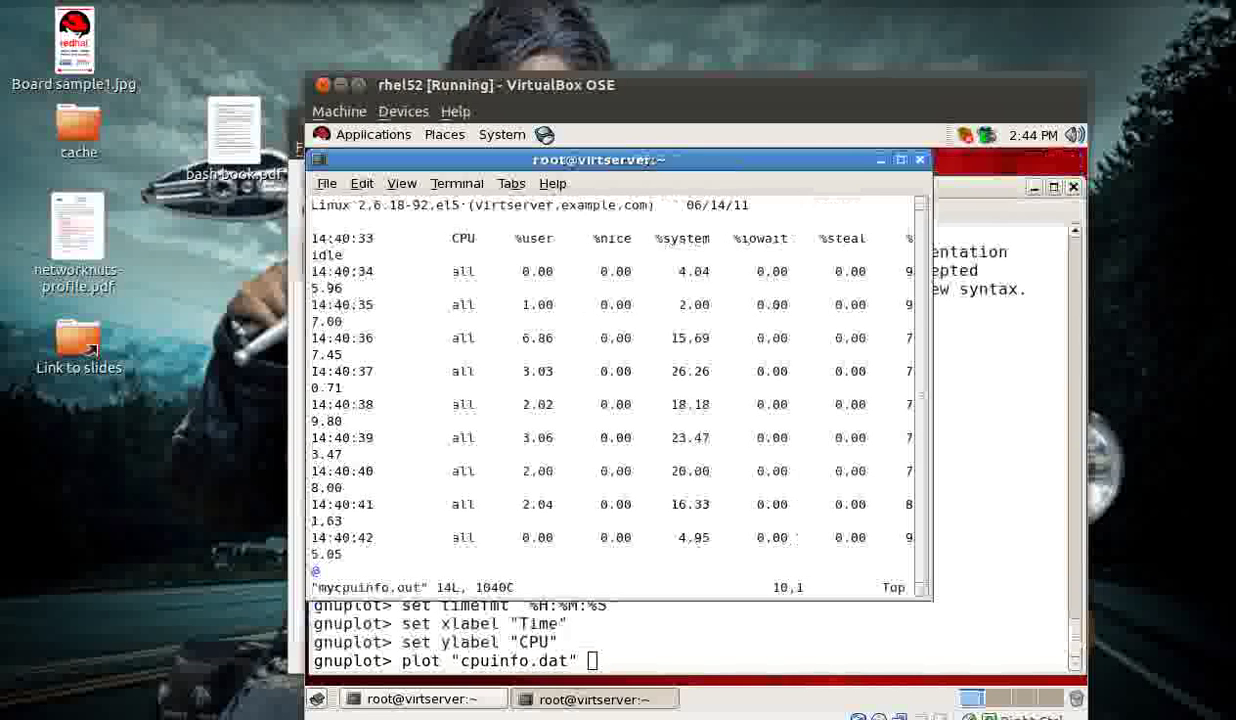
click(936, 355)
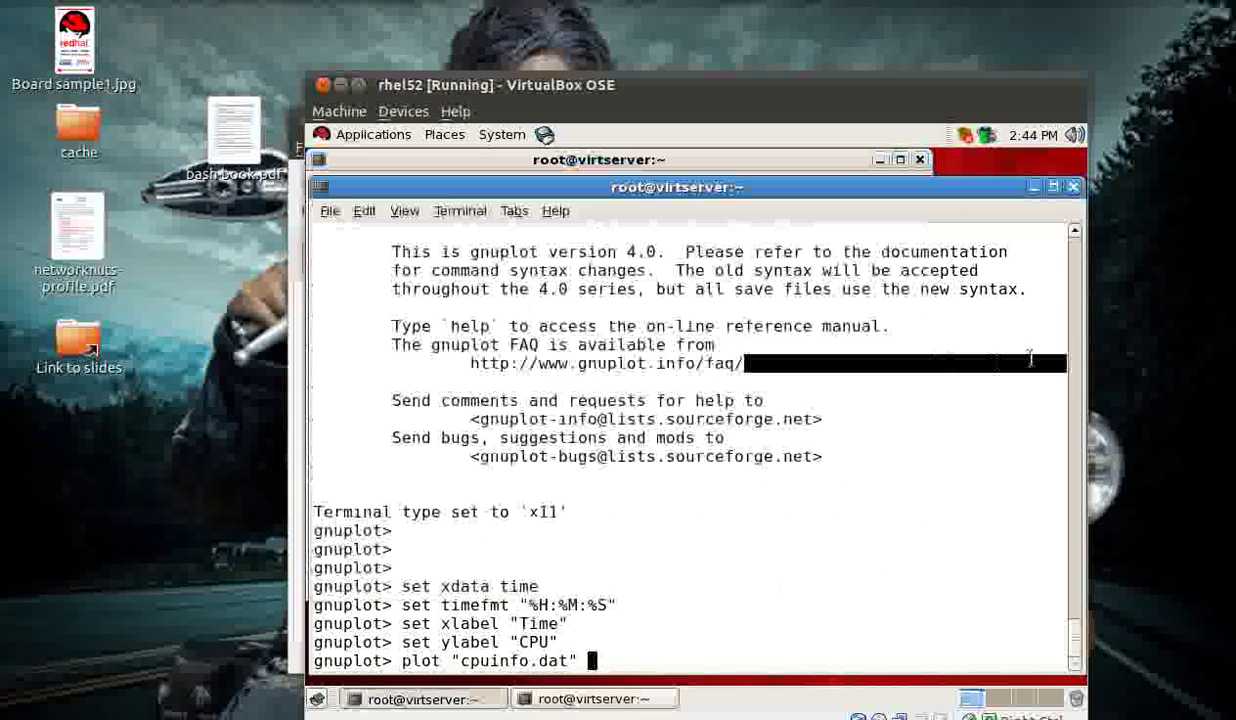
click(563, 167)
drag(930, 253, 1057, 253)
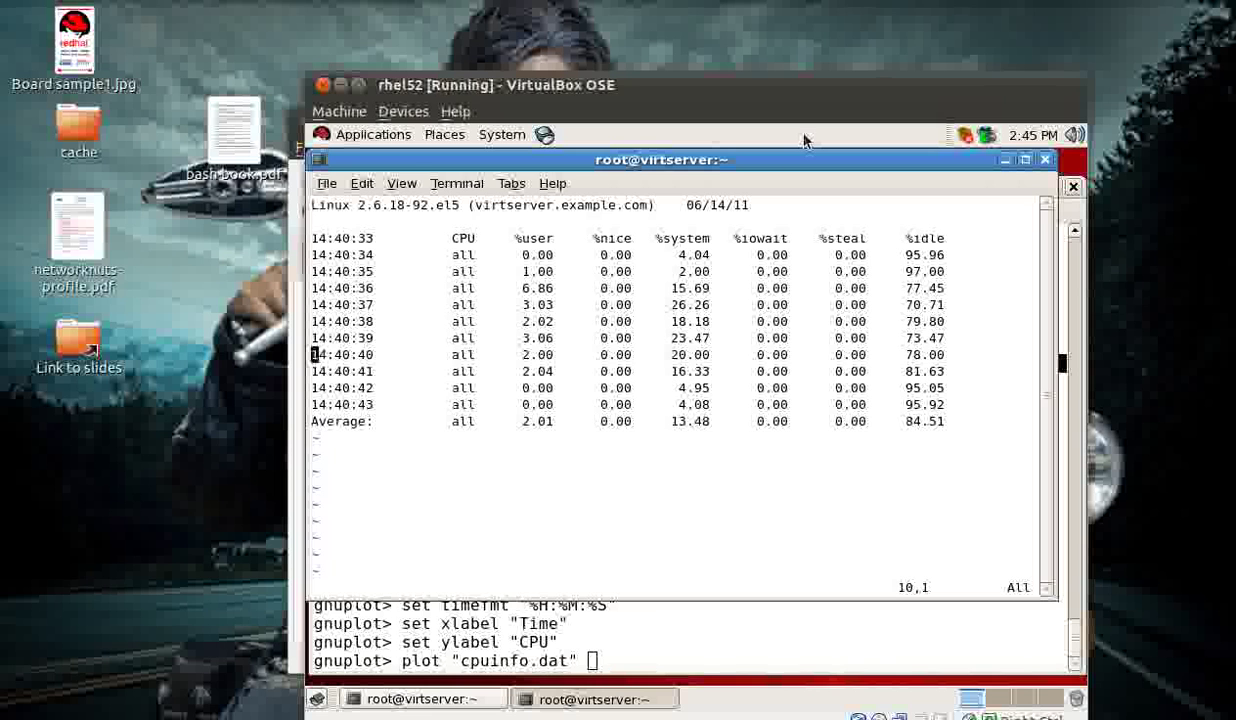
- Complete the pending plot command in gnuplot with "using 1:3 with lines" and run it
key(alt+Tab)
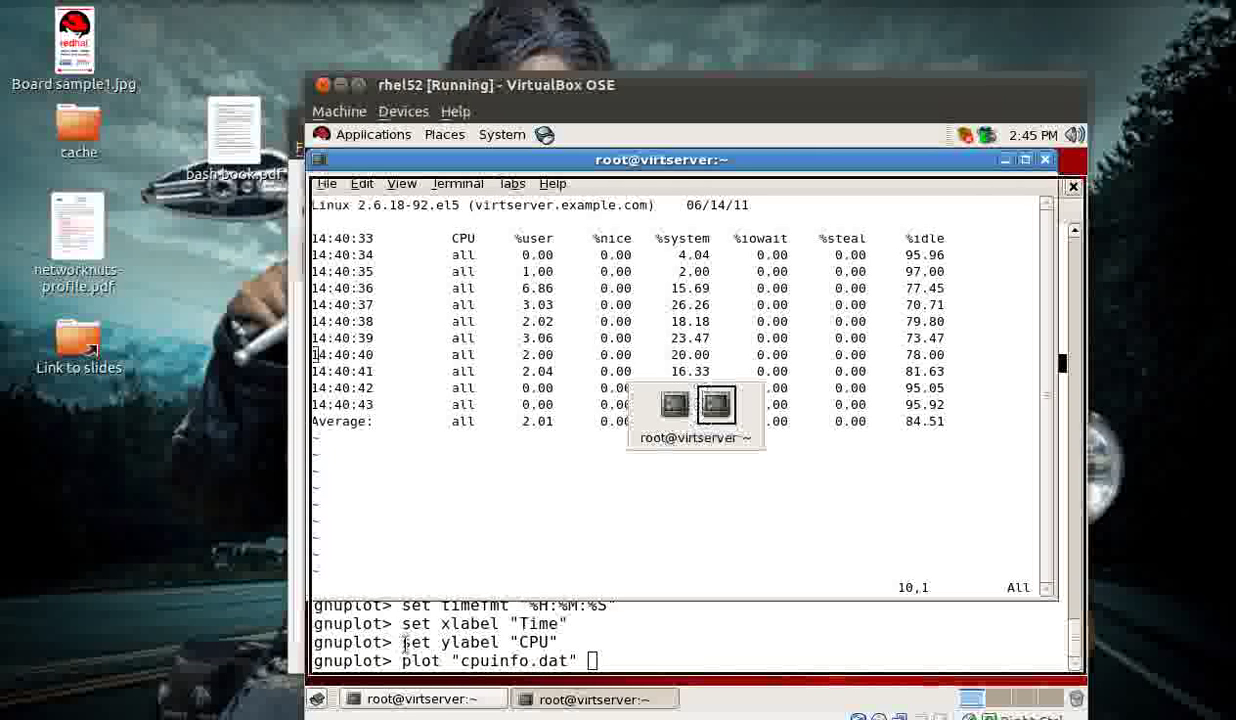
text(using 1:3 )
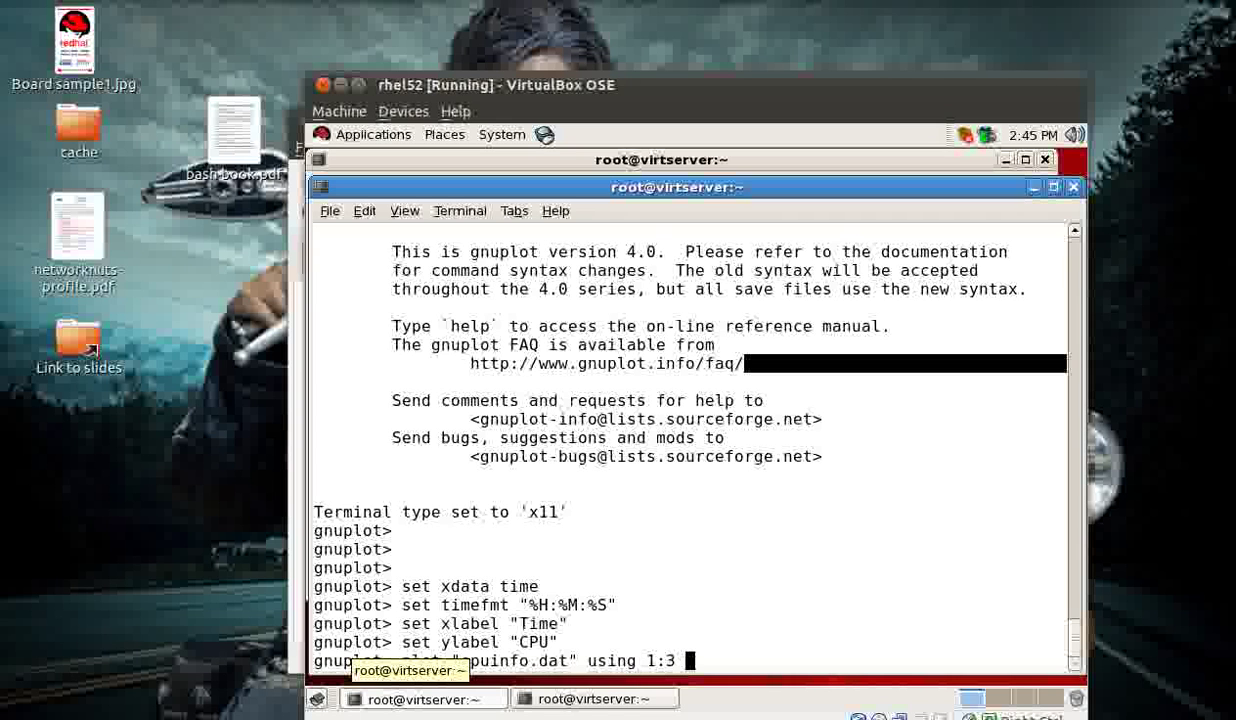
text(with lines)
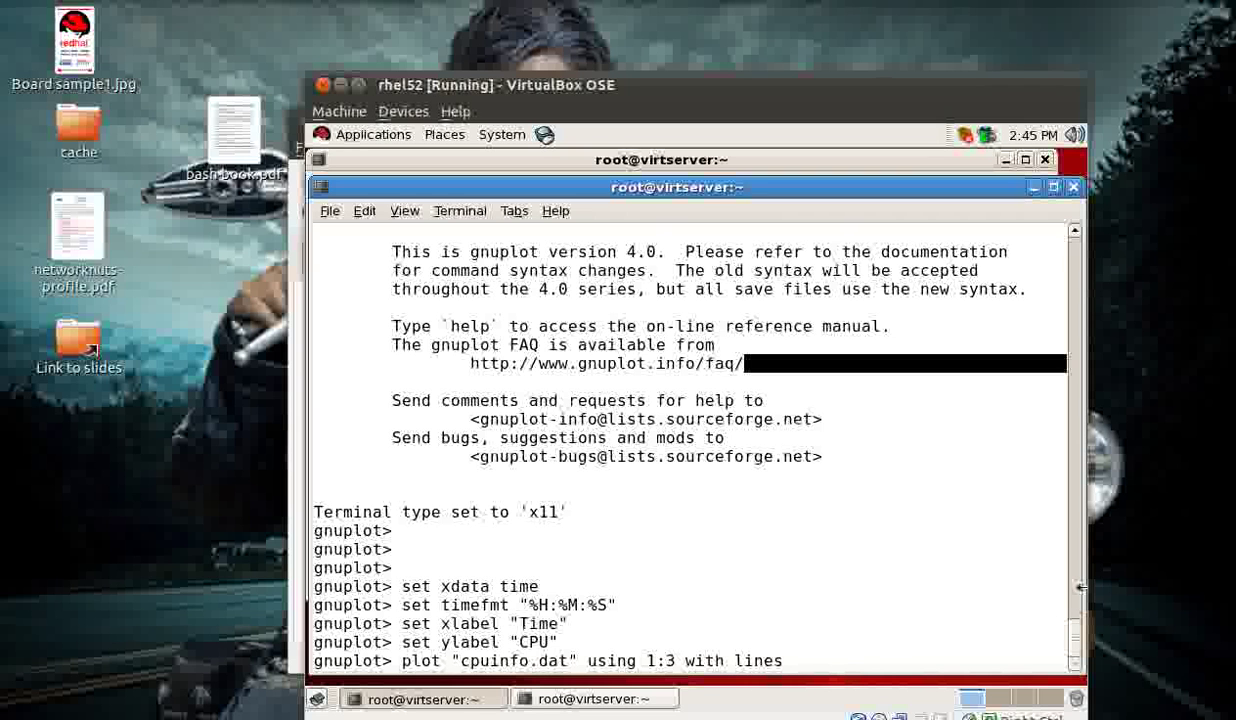
key(Return)
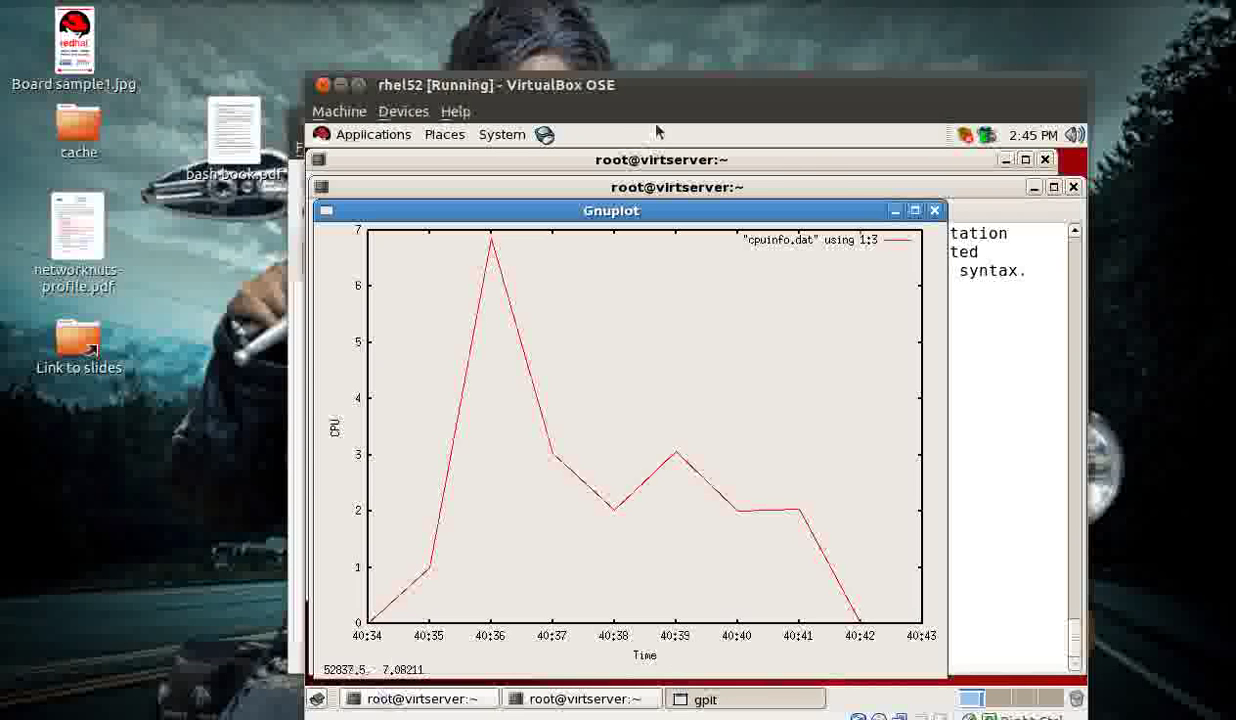
- Compare the plotted line with the time and %user columns in mycpuinfo.out and review the gnuplot commands
click(806, 160)
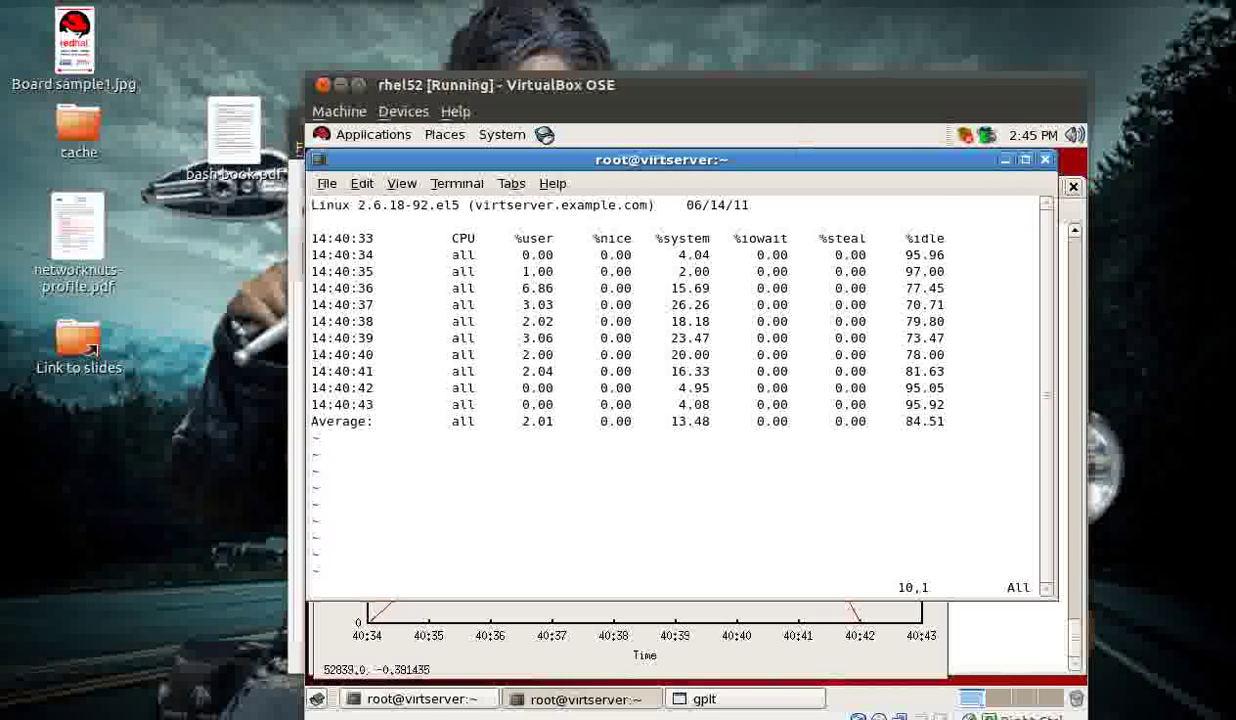
click(690, 698)
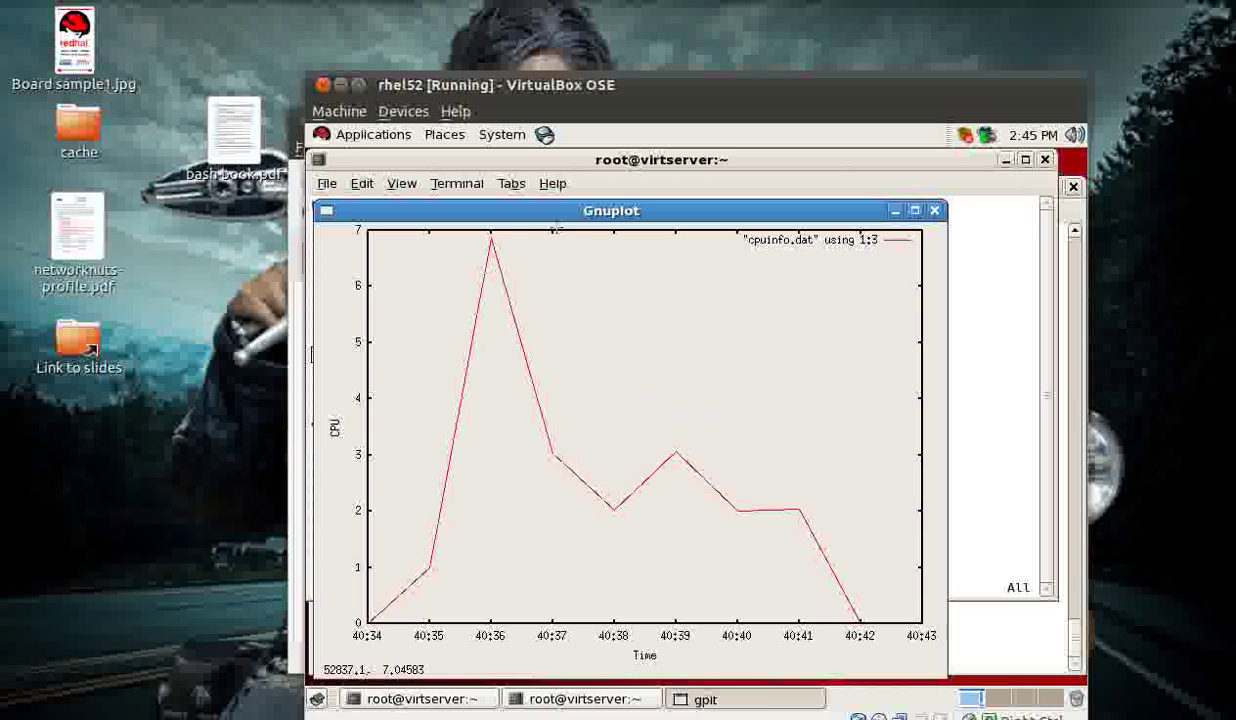
click(716, 161)
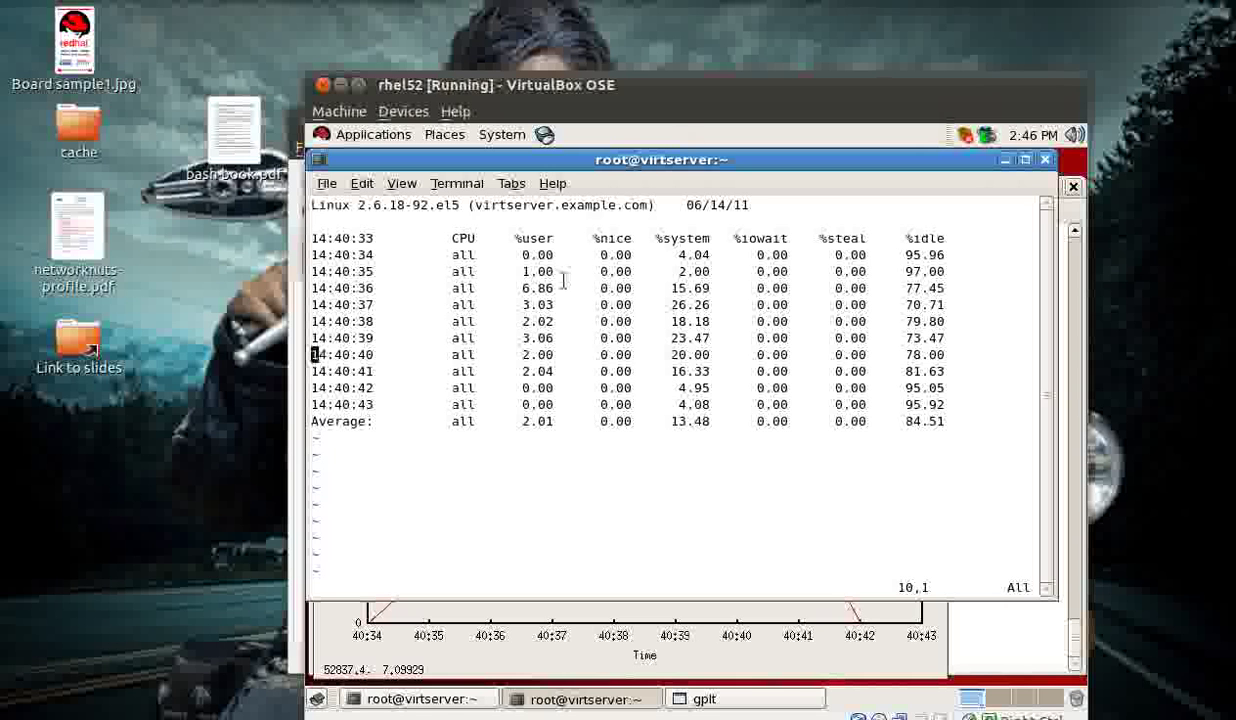
key(alt+Tab)
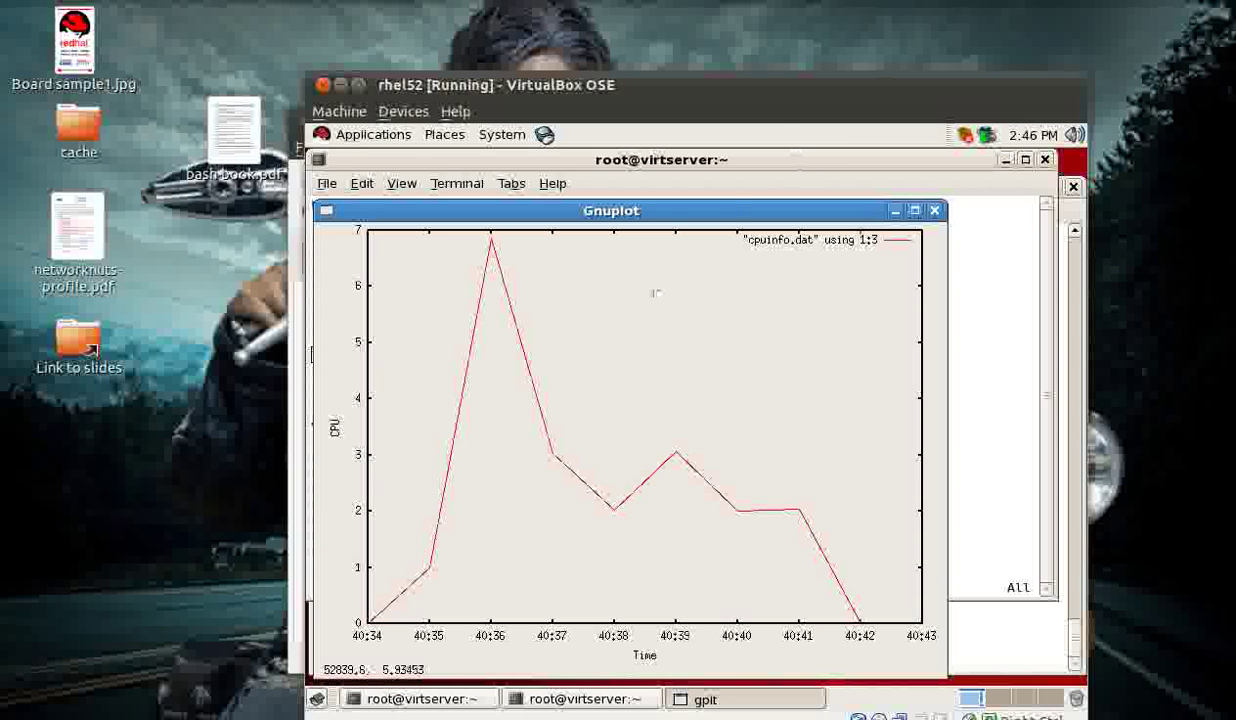
click(777, 161)
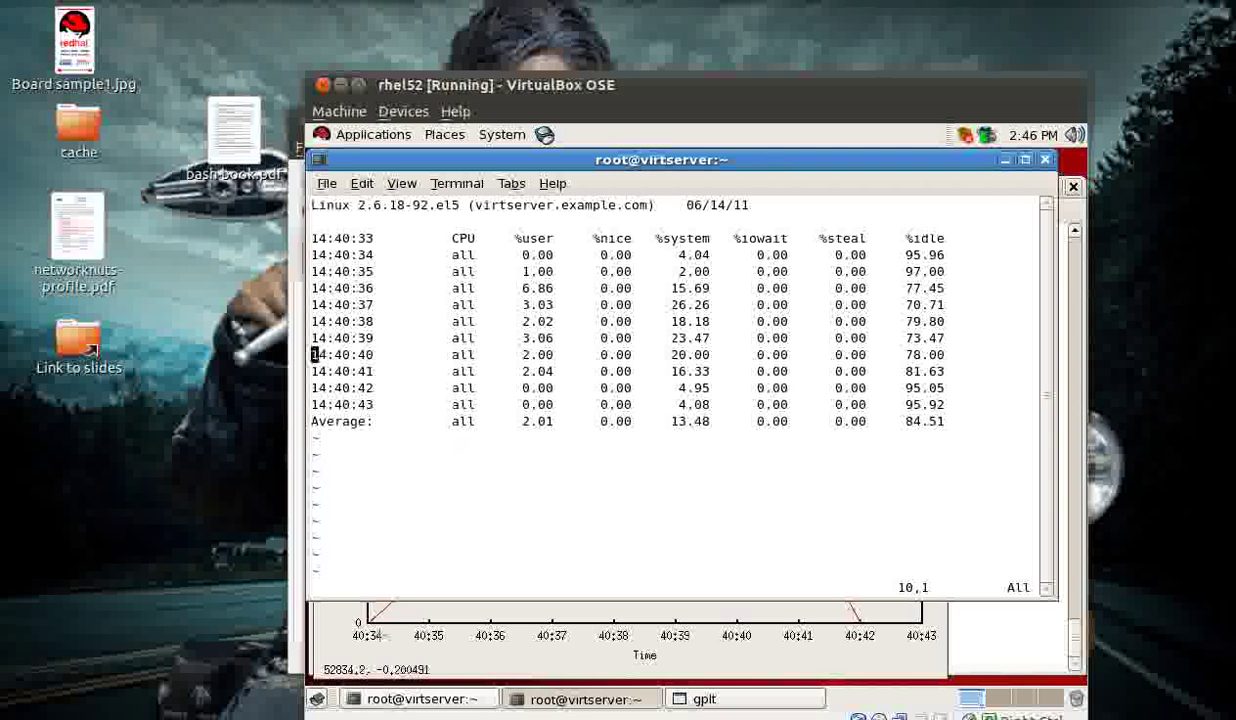
click(424, 699)
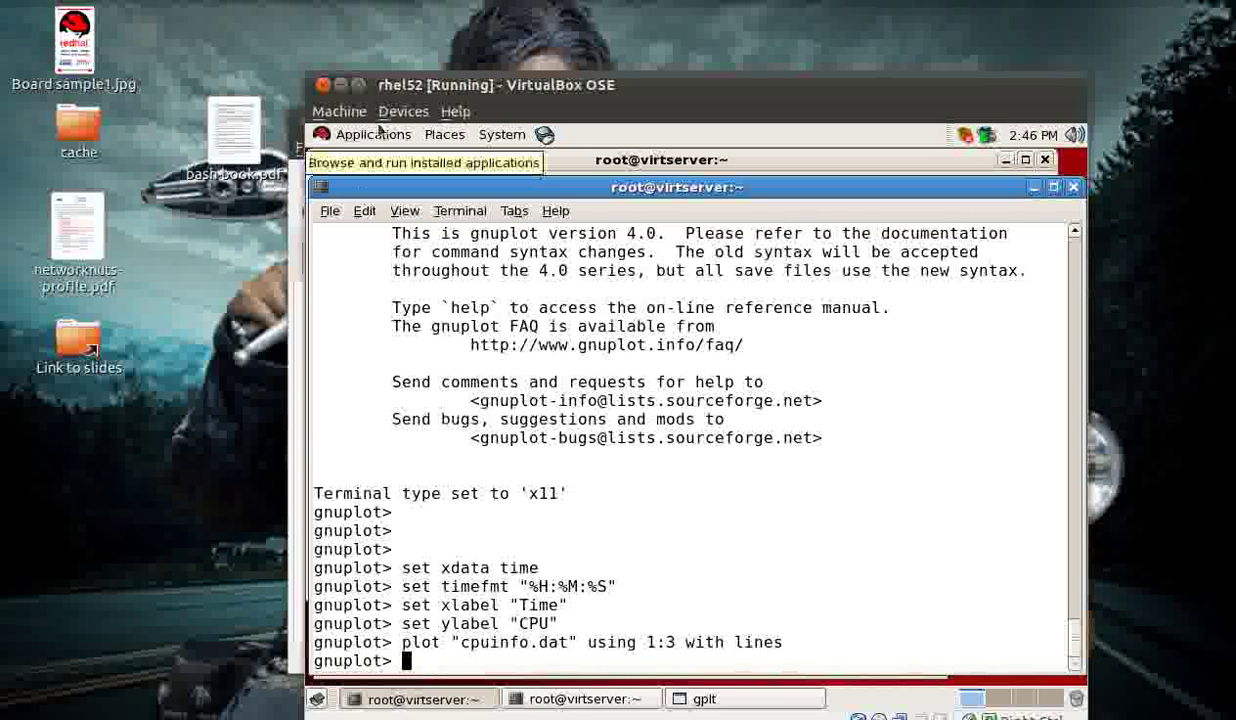
click(640, 160)
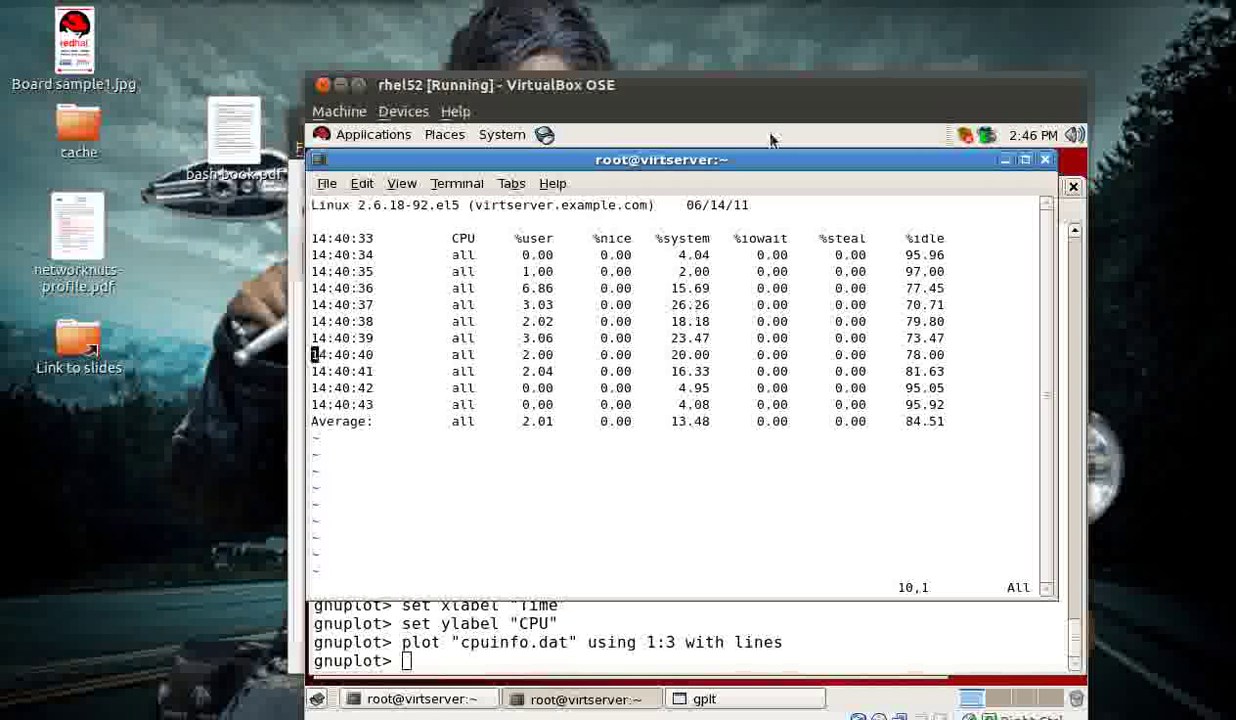
- Add a line to the plot with replot "cpuinfo.dat" using 1:5 title "System" with lines, and compare it with the %system data
key(alt+Tab)
text(replot "cpuinfo.da)
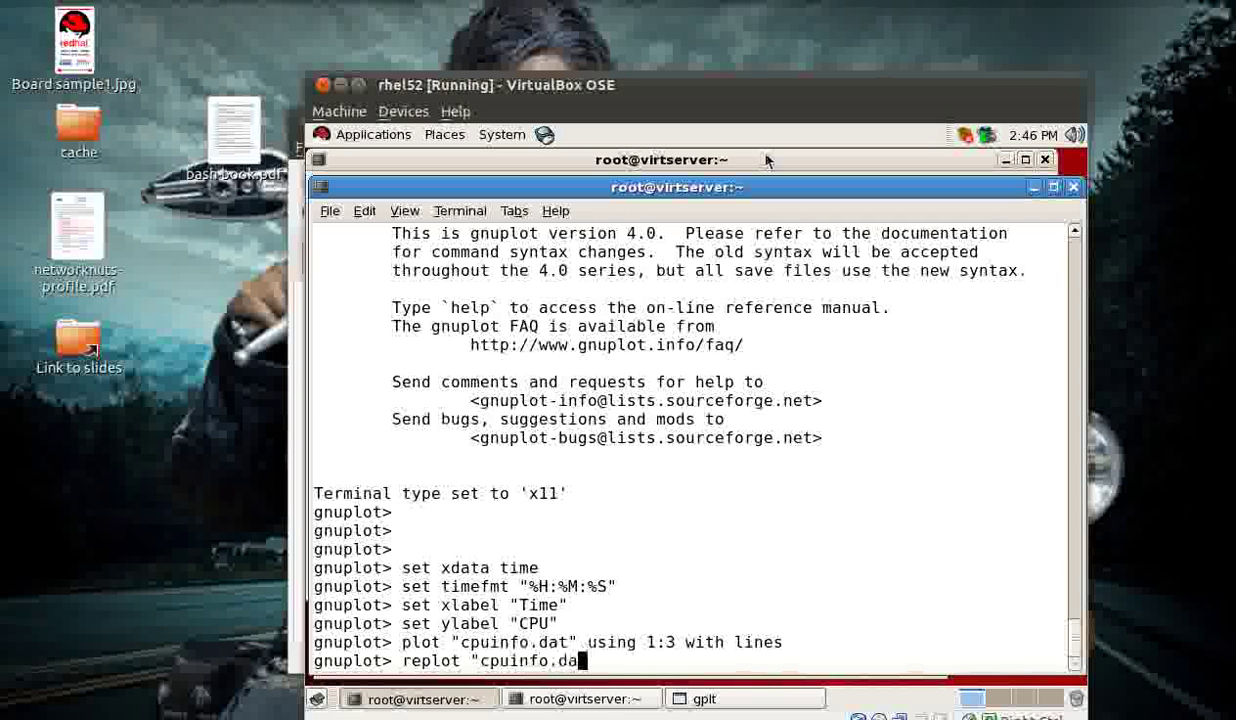
text(t" using 1:5 with)
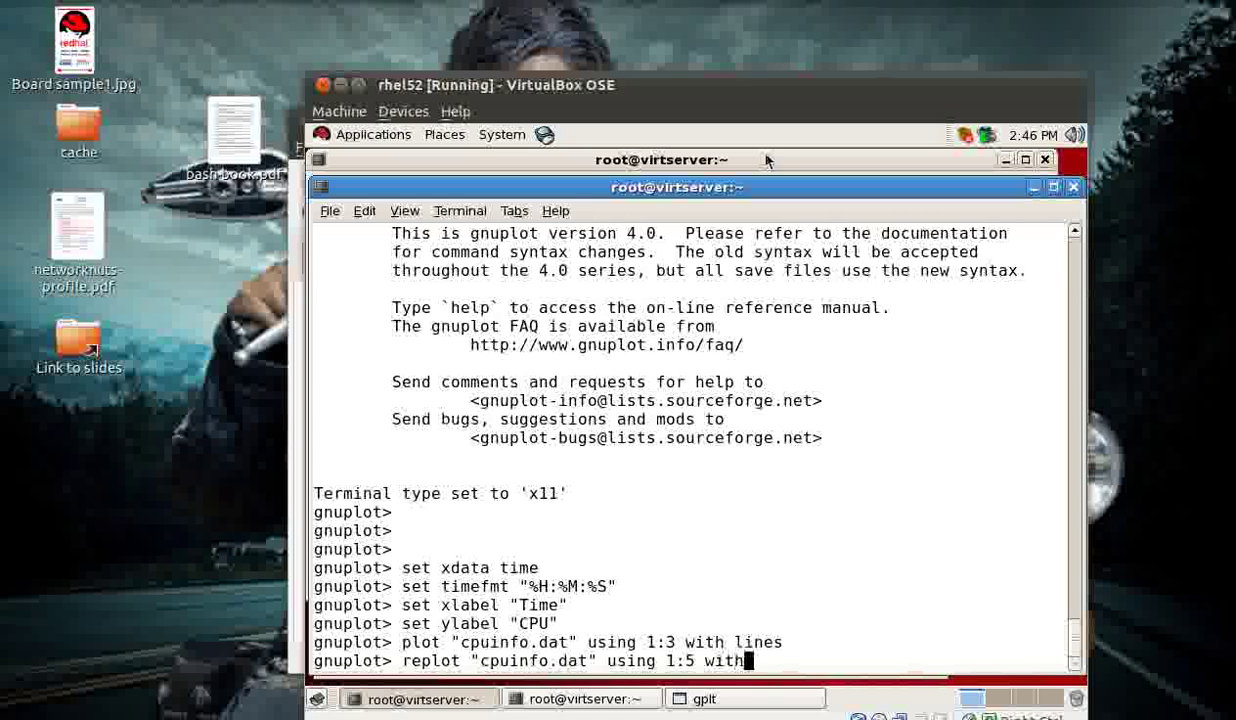
text( lin)
key(BackSpace)
key(BackSpace)
key(BackSpace)
key(BackSpace)
key(BackSpace)
key(BackSpace)
key(BackSpace)
key(BackSpace)
text(ti)
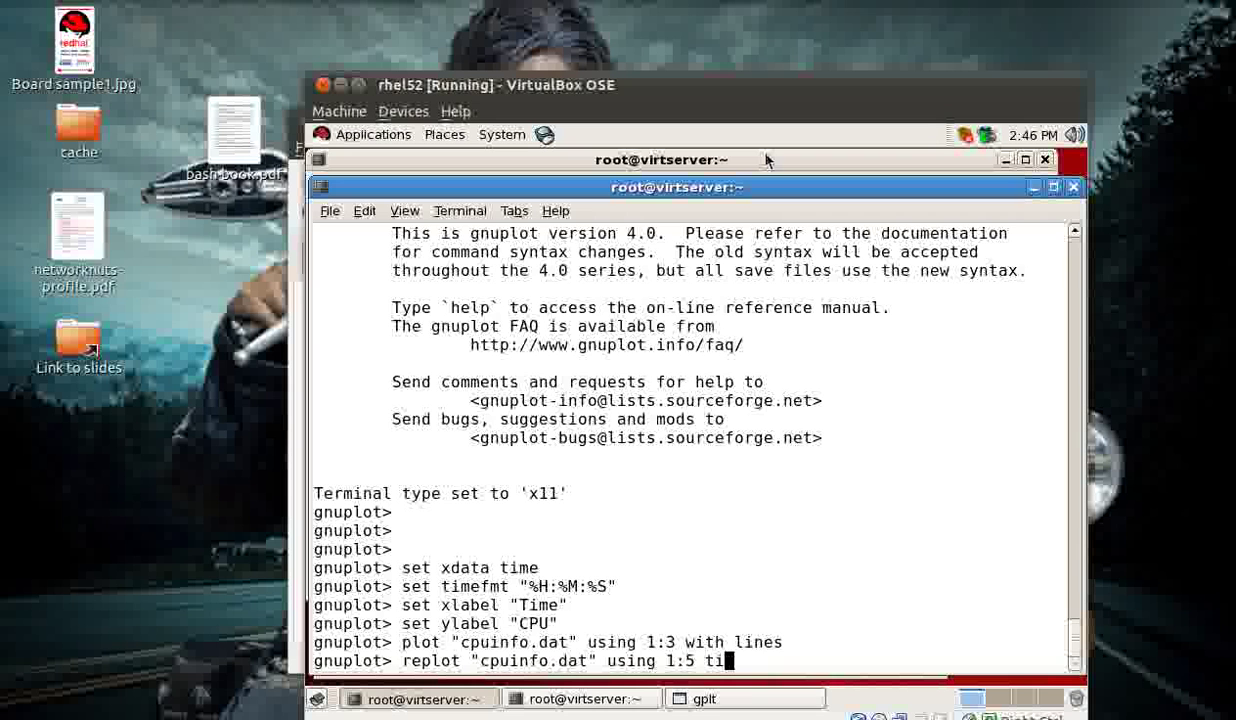
text(tle ")
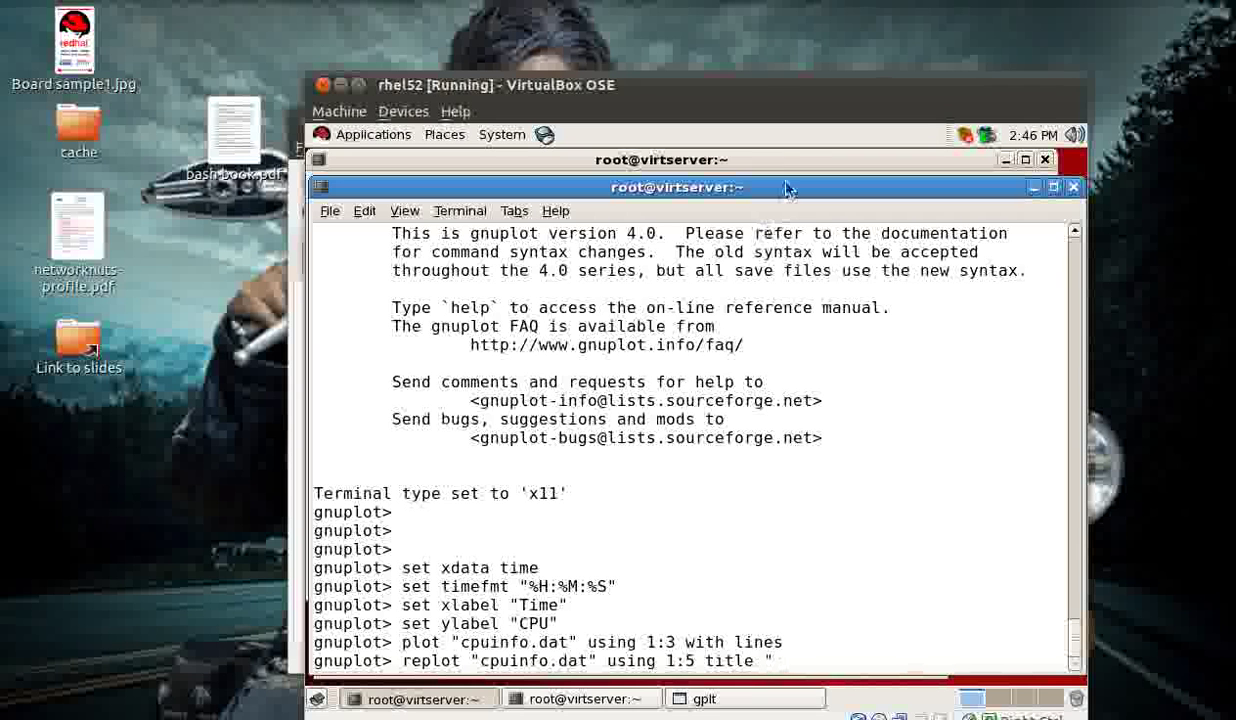
click(770, 160)
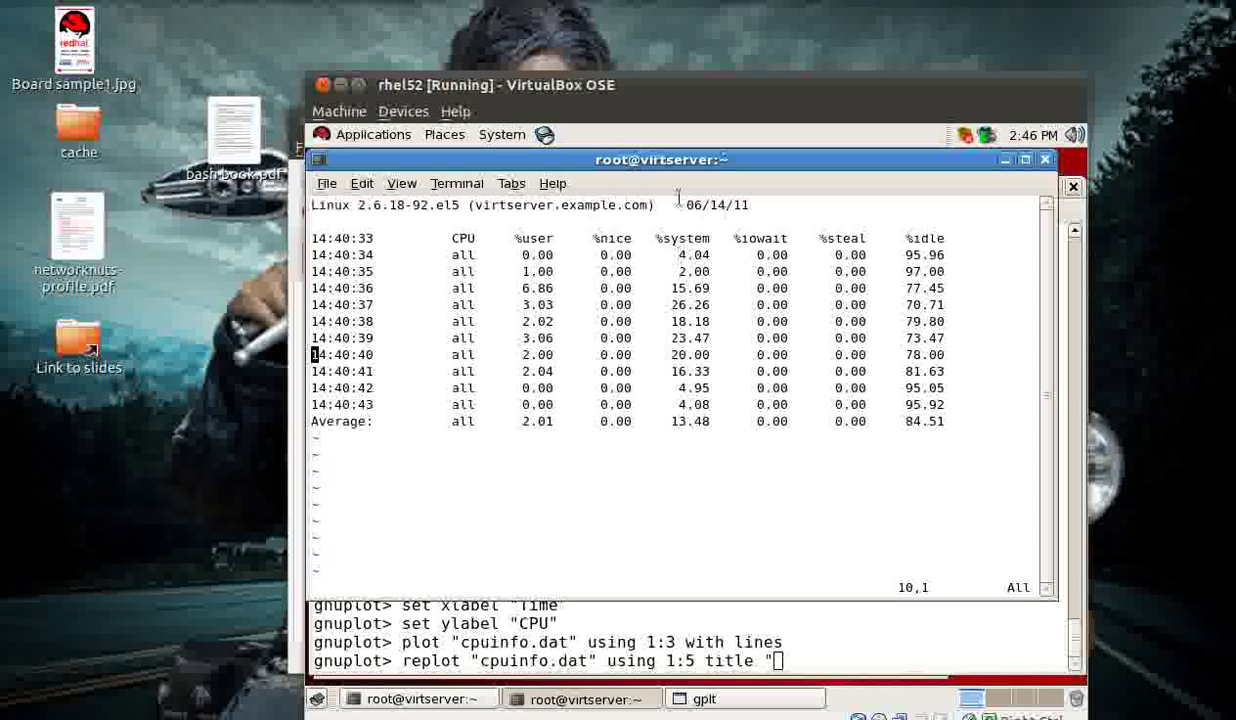
click(688, 632)
text(System" with lines)
key(Return)
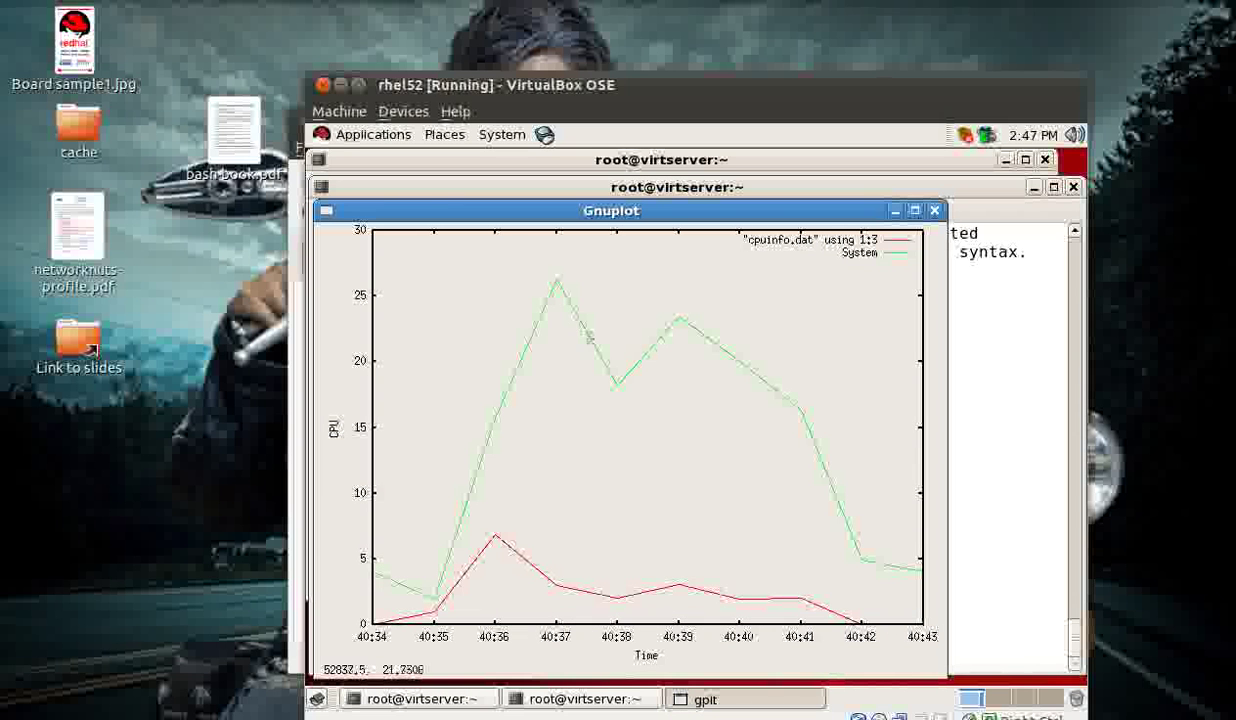
click(697, 160)
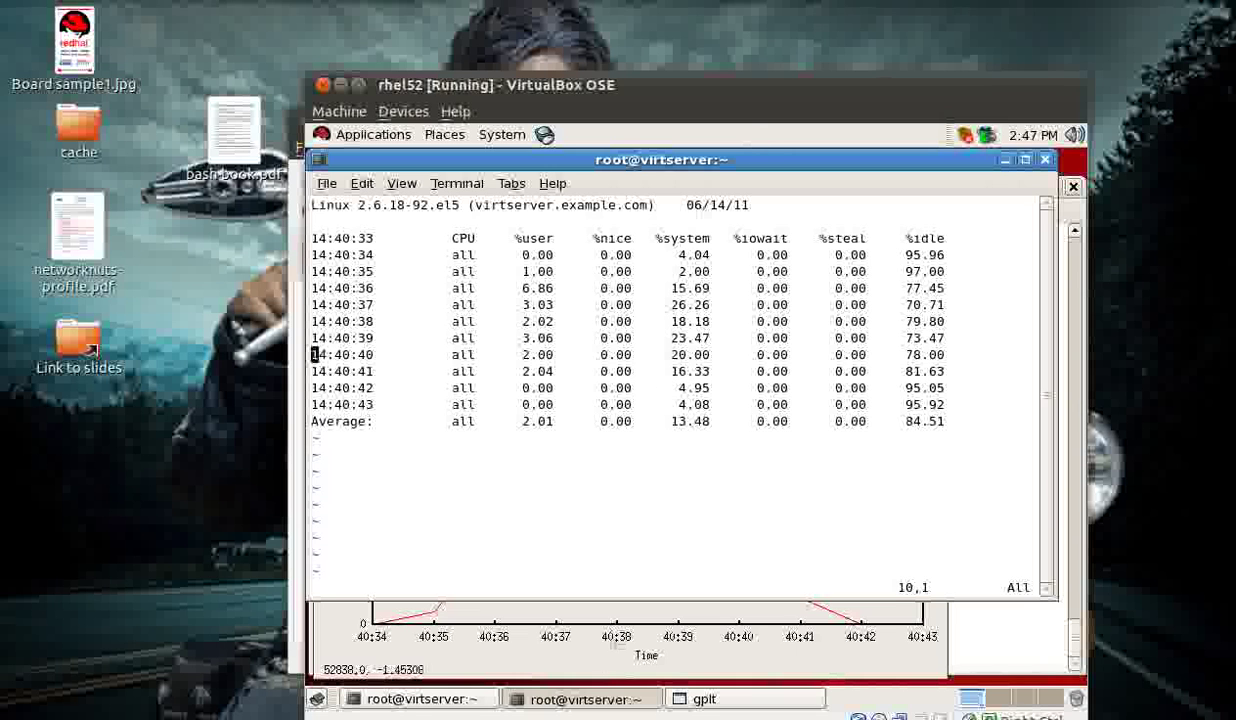
click(798, 698)
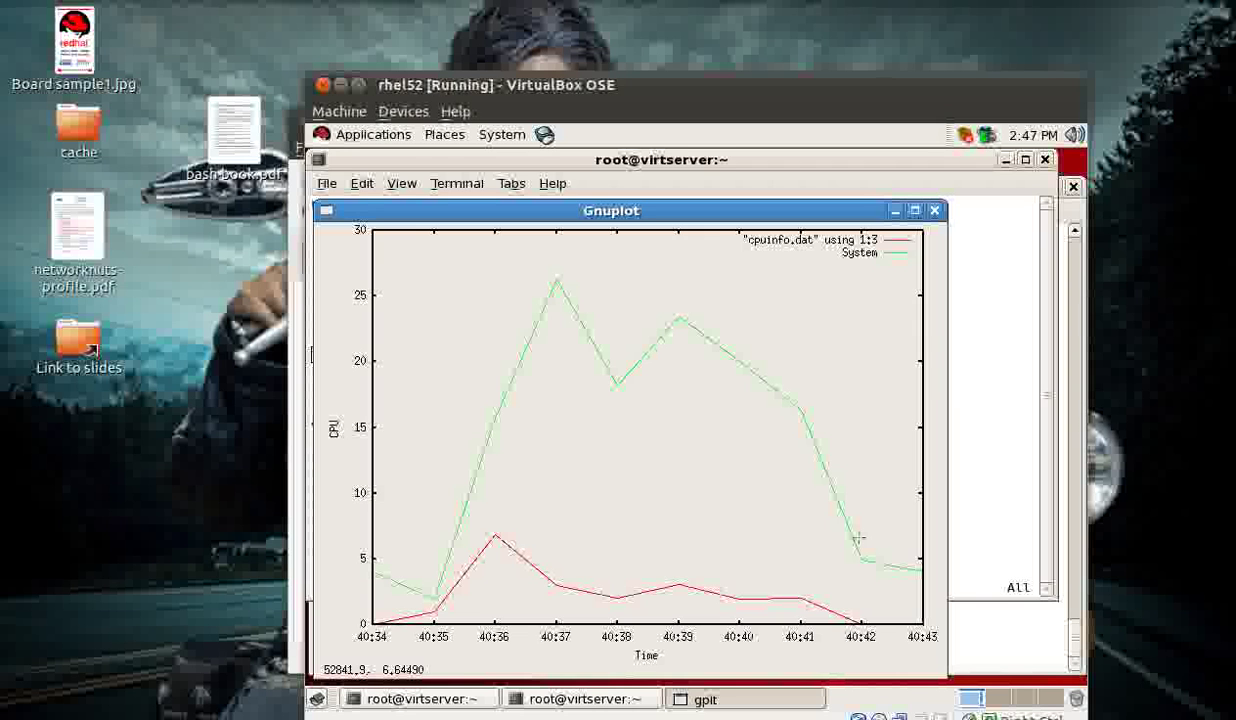
- Close the plot window and quit gnuplot to return to the shell prompt
click(936, 212)
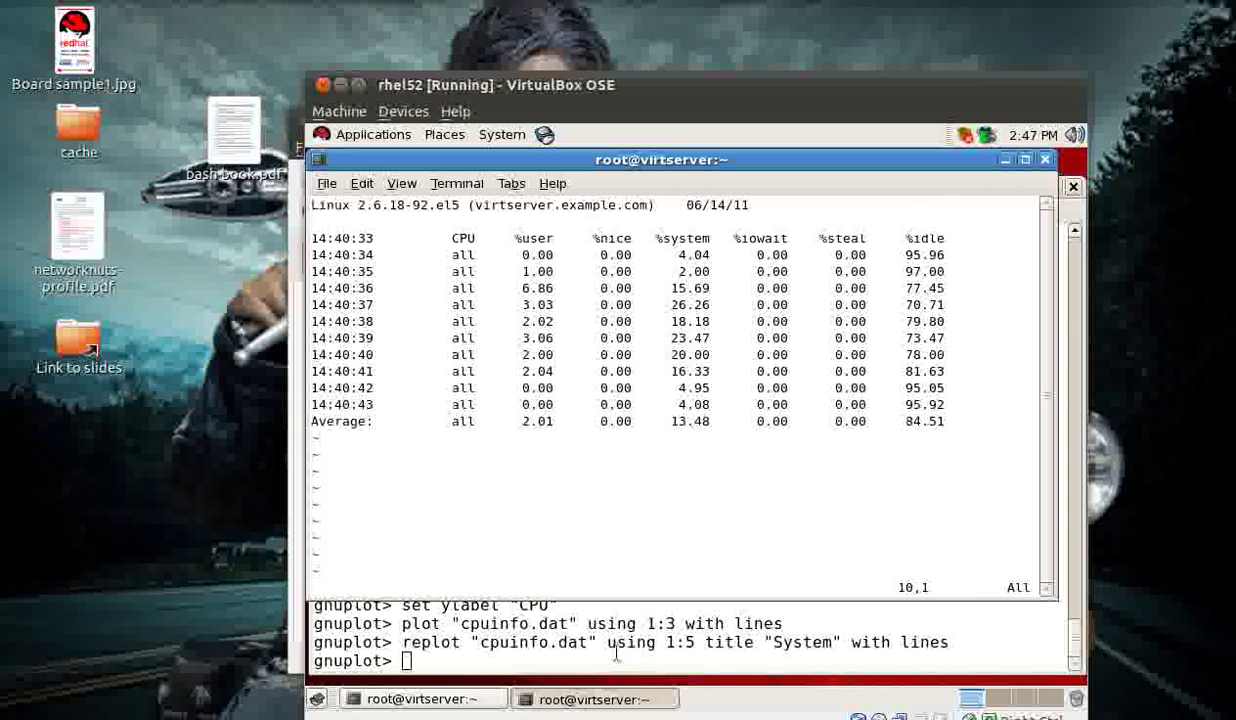
click(617, 652)
text(quit)
key(Return)
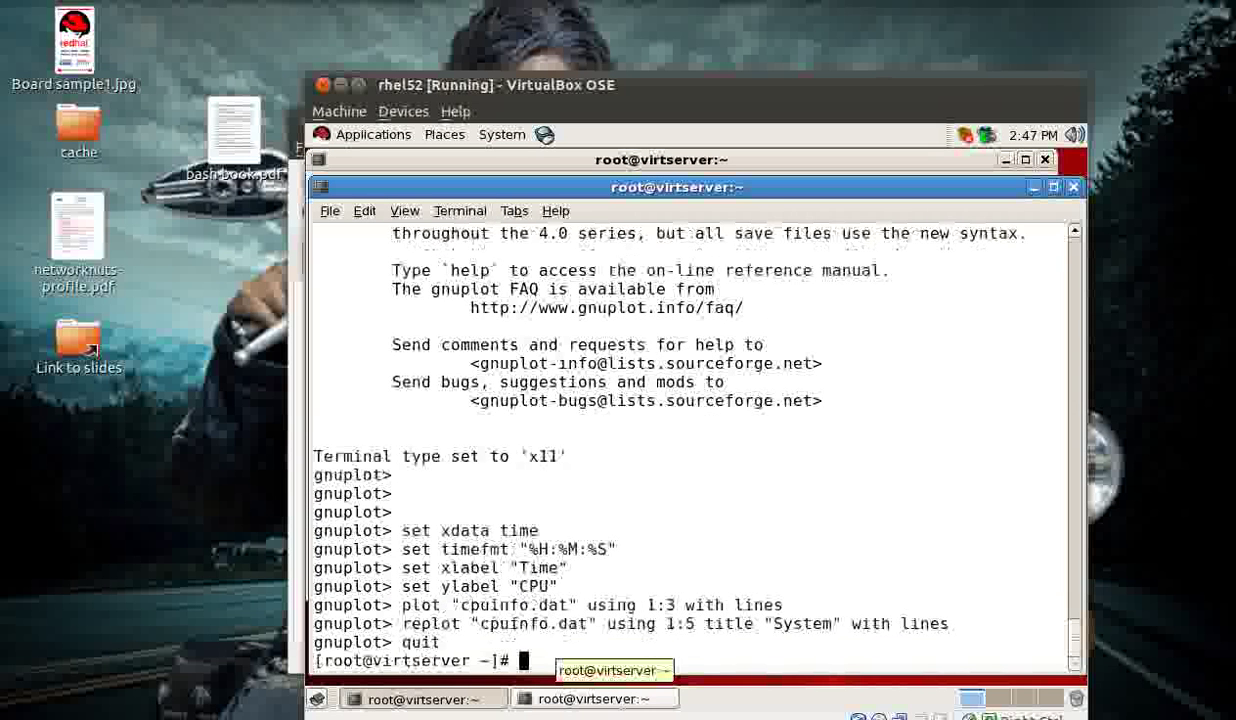
key(Return)
key(Return)
- Create a gnuplot script file named cpuplot.gplot in vim
text(vim )
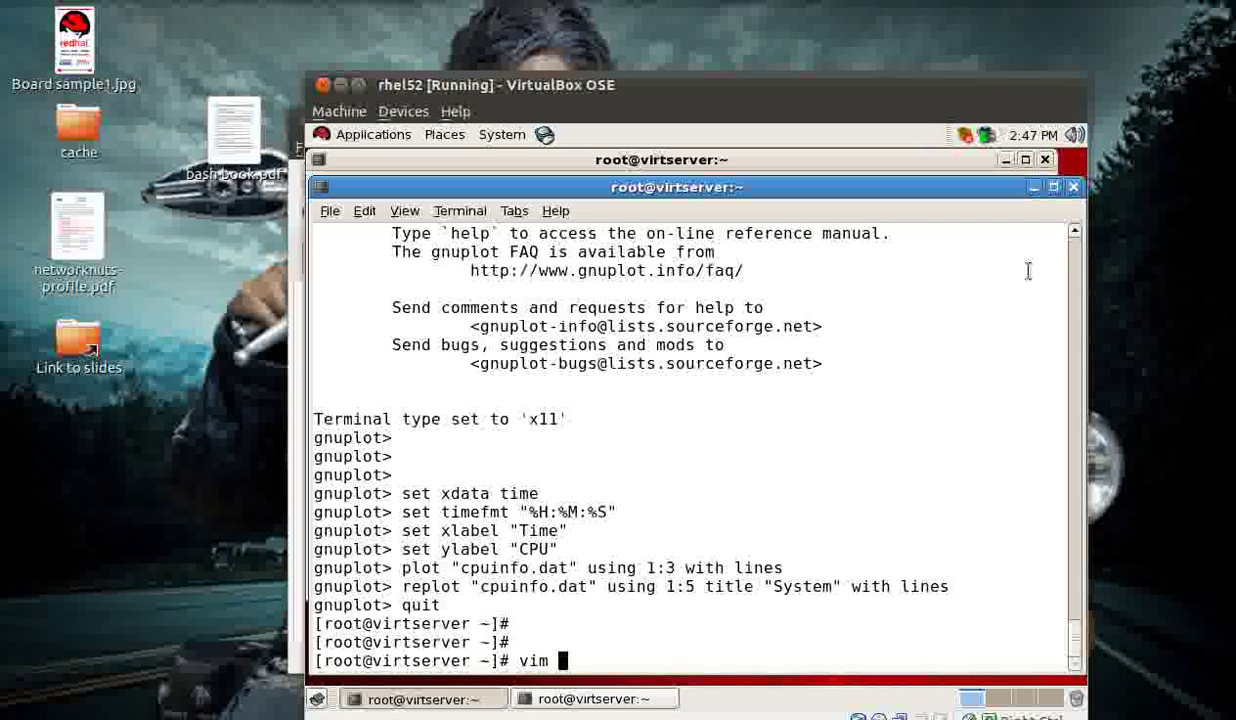
text(cpuplot.glpot)
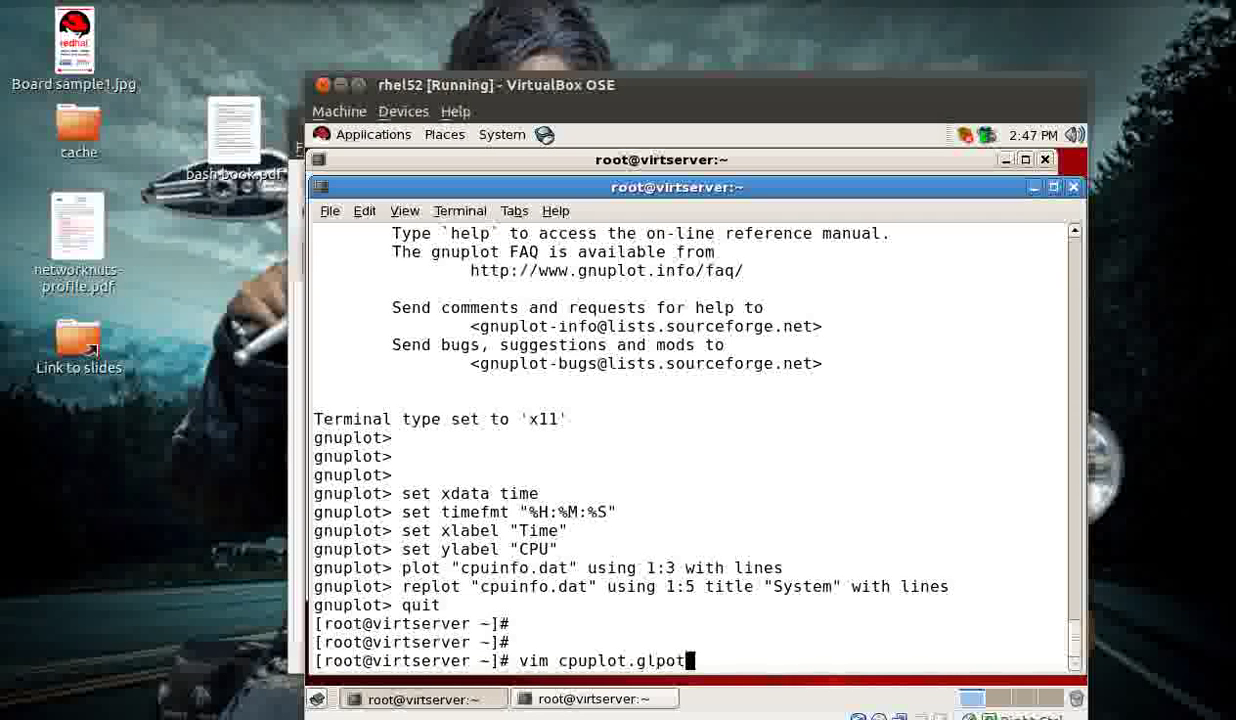
key(BackSpace)
key(BackSpace)
key(BackSpace)
key(BackSpace)
text(plot)
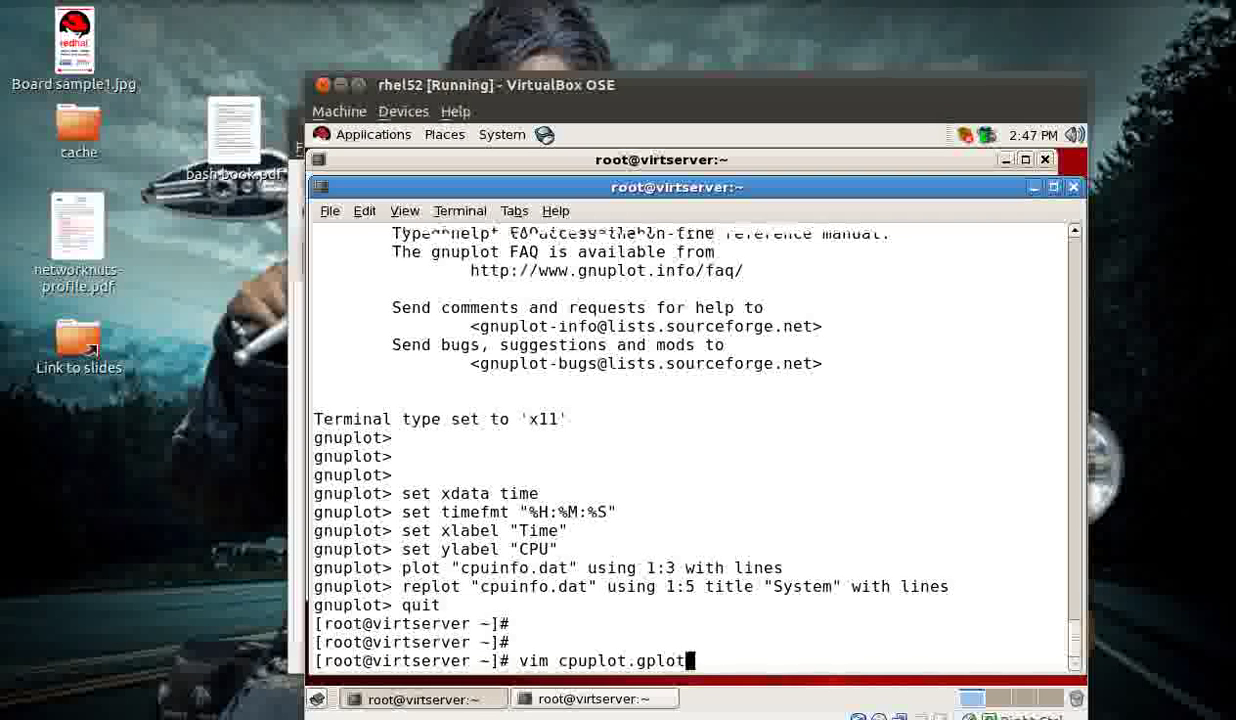
key(Return)
- Enter the script lines set xdata time and set timefmt "%H:%M:%S"
text(iset )
text(xdata t)
text(ime)
key(Return)
text(set timefmt "%)
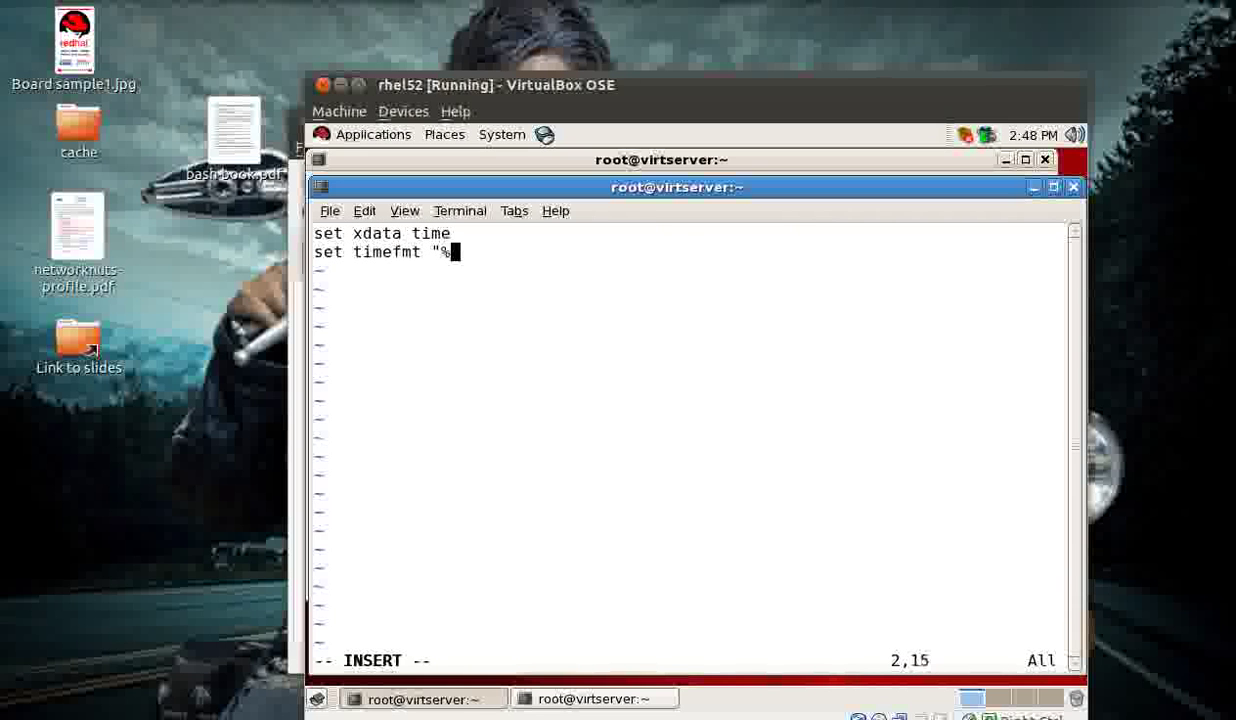
text(H:%M:)
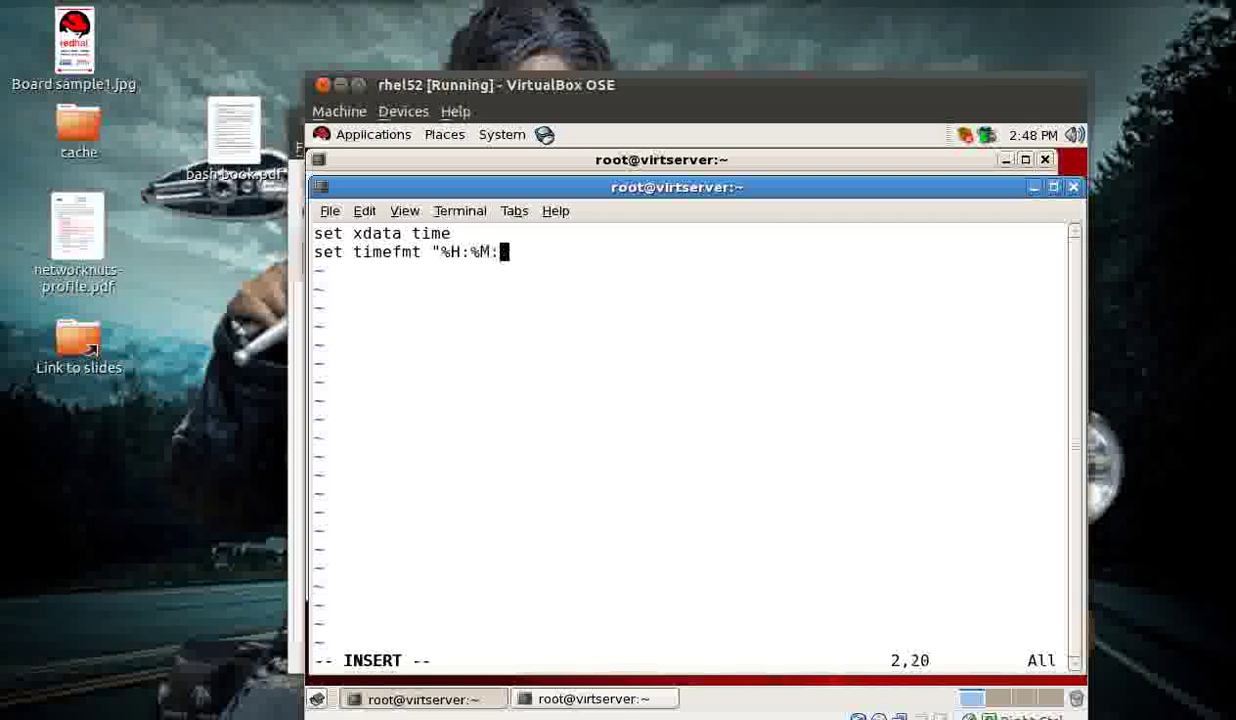
text(%S")
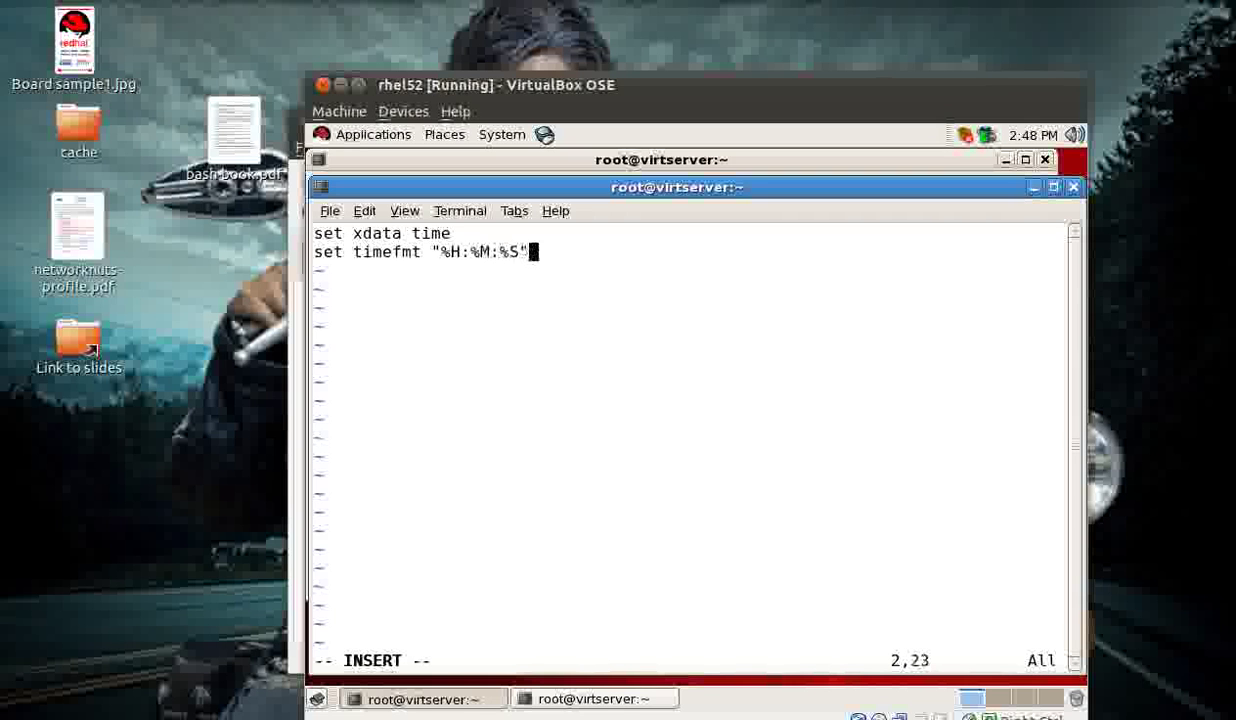
key(Return)
- Add script lines that set the x-axis label to "TIME" and the y-axis label to "CPU"
text(set xlab)
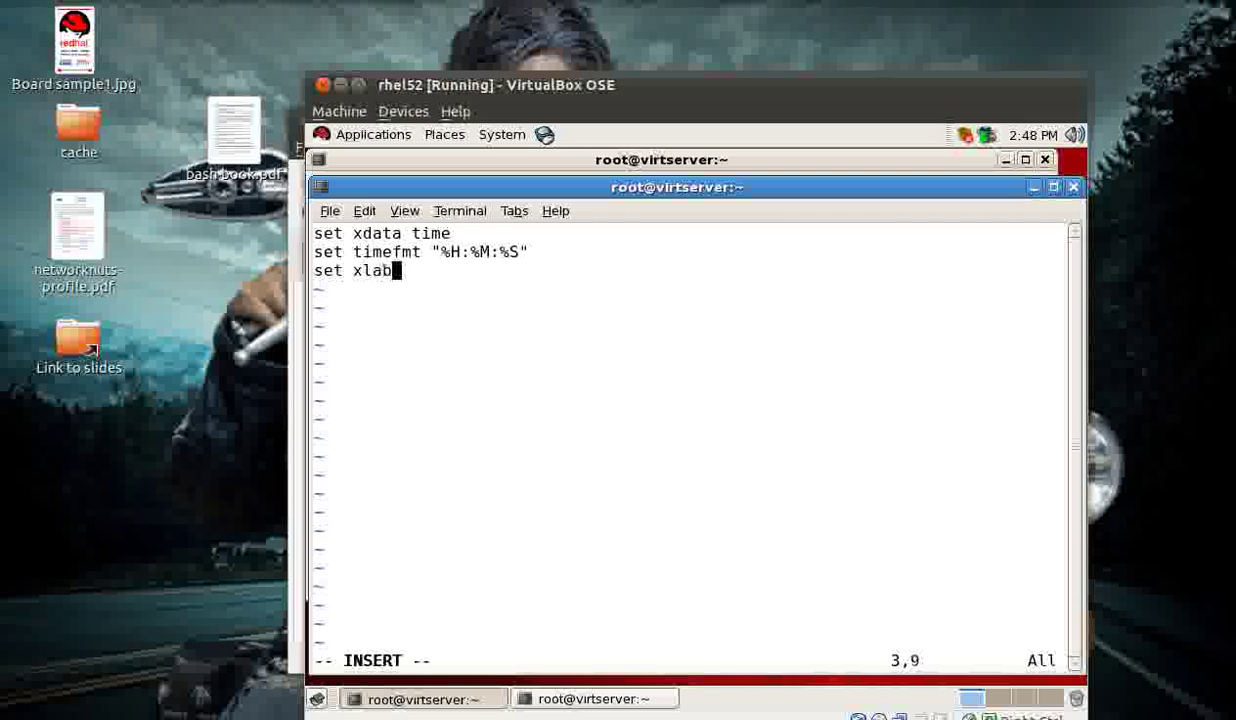
text(el "TIME)
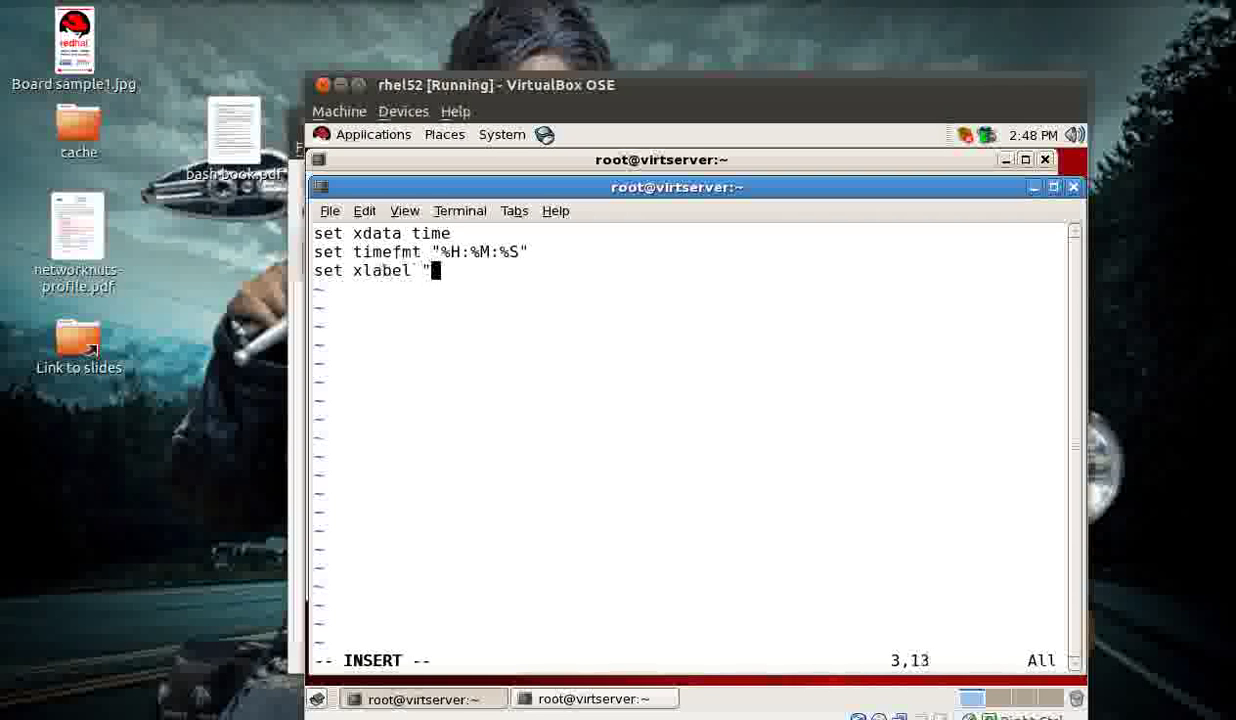
text(")
key(Return)
text(set yl)
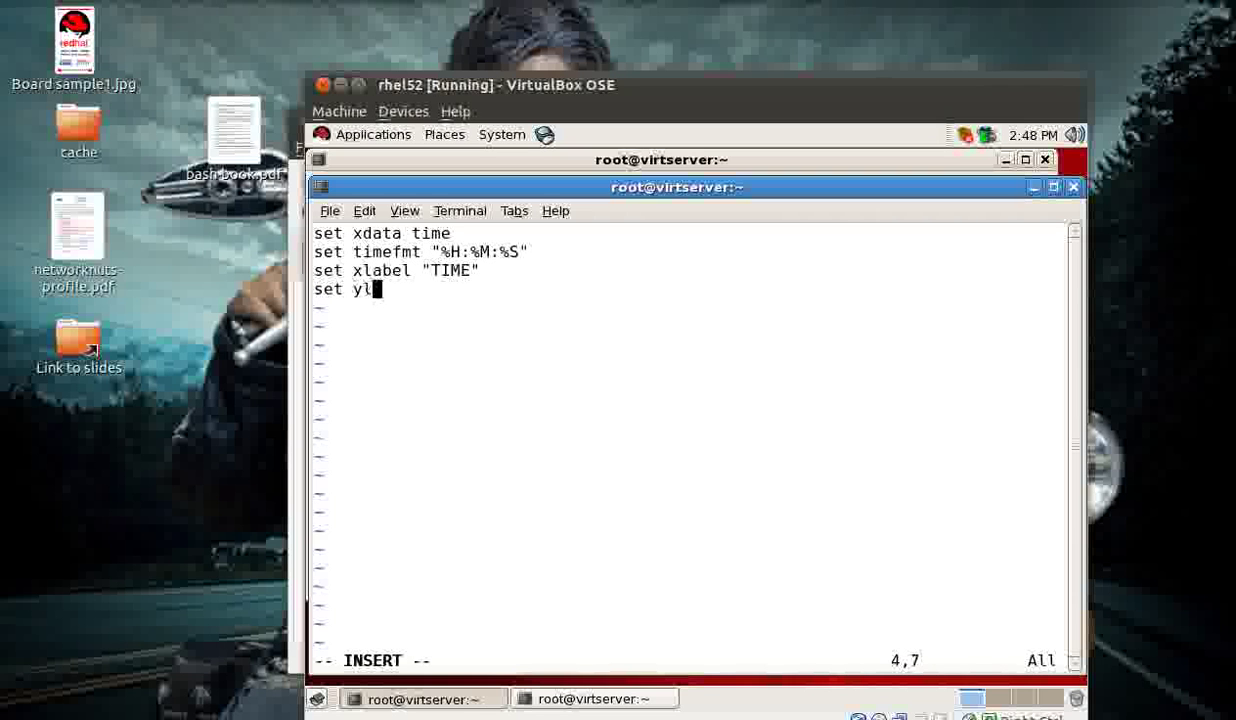
text(abel "CPU)
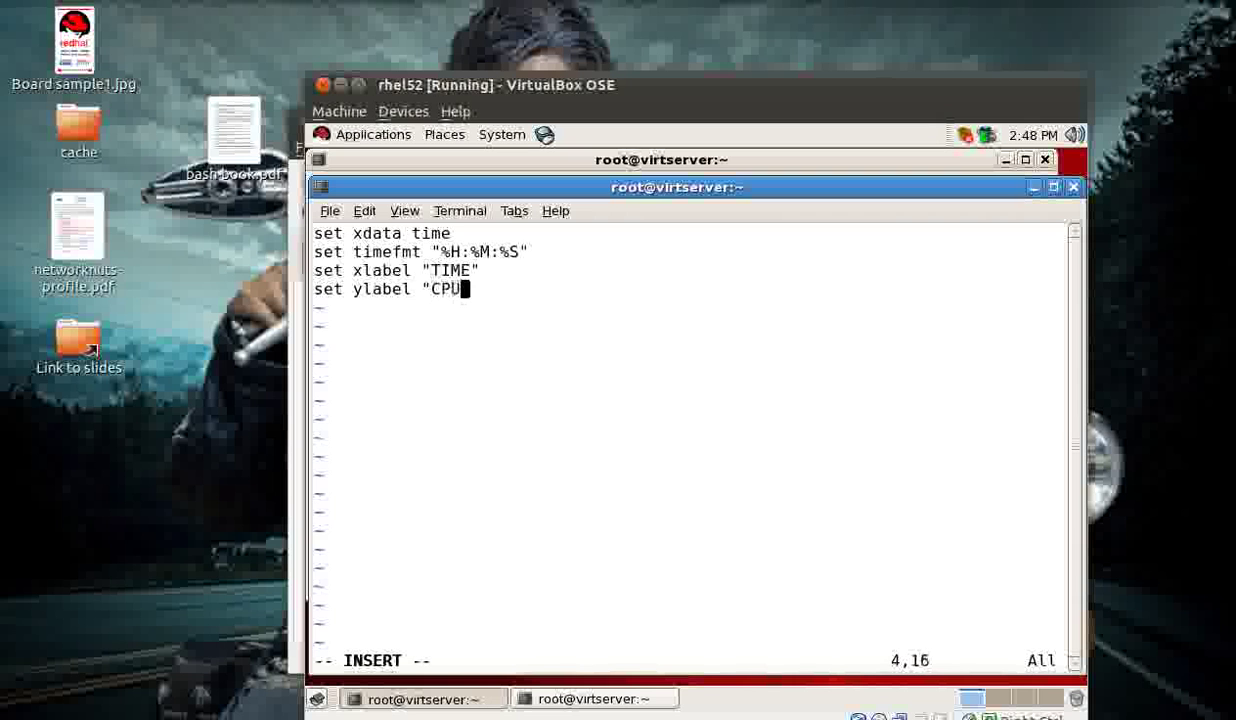
text(")
key(Return)
- Start a plot command on the script's fifth line and reload mycpuinfo.out in vim in the other terminal
text(plot)
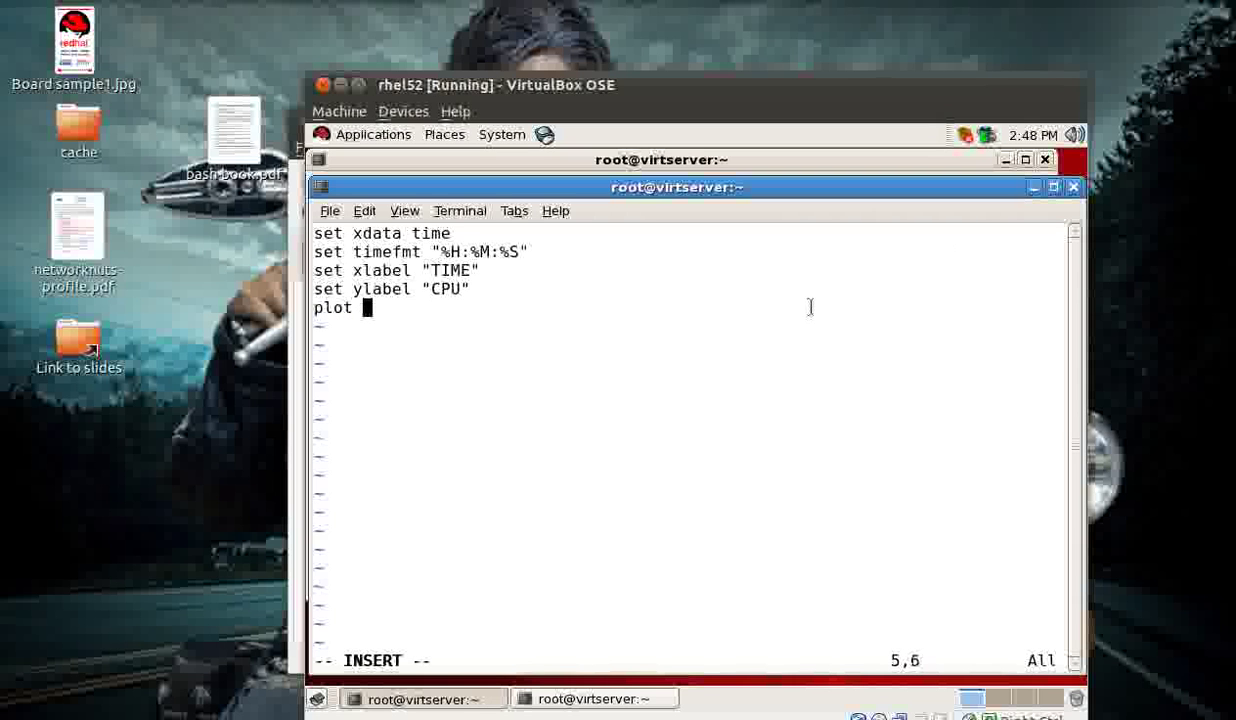
click(619, 703)
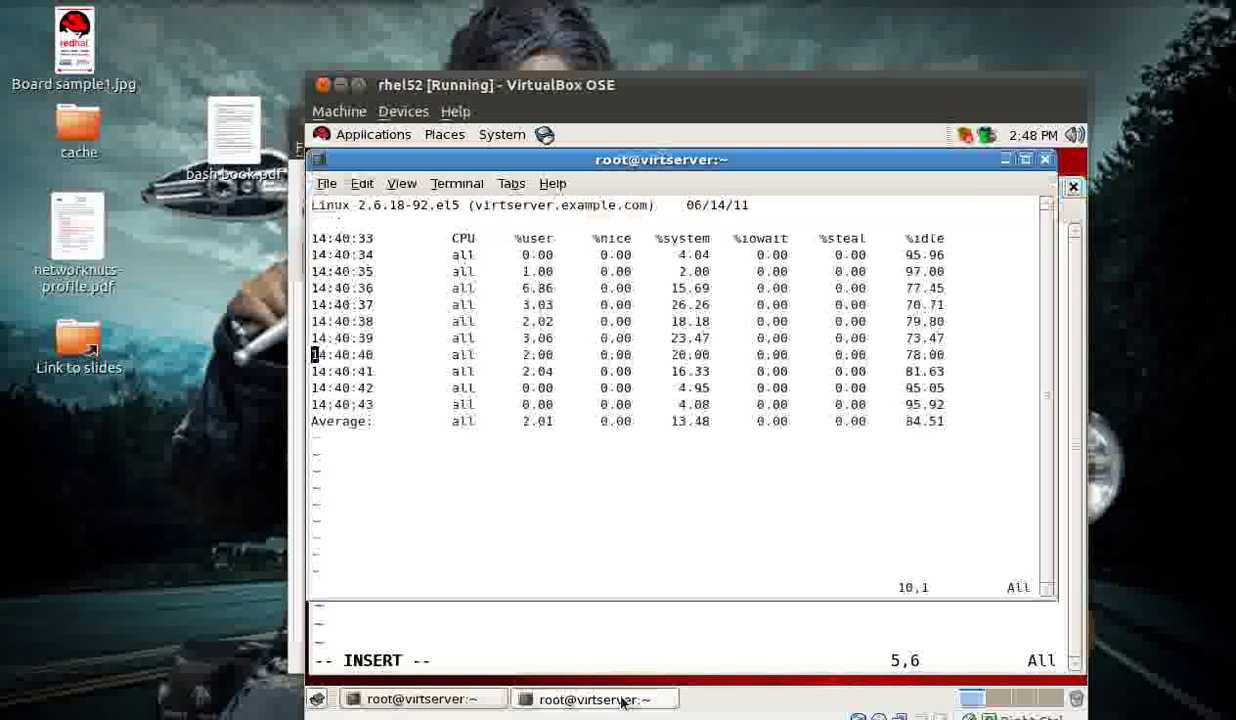
text(:q!)
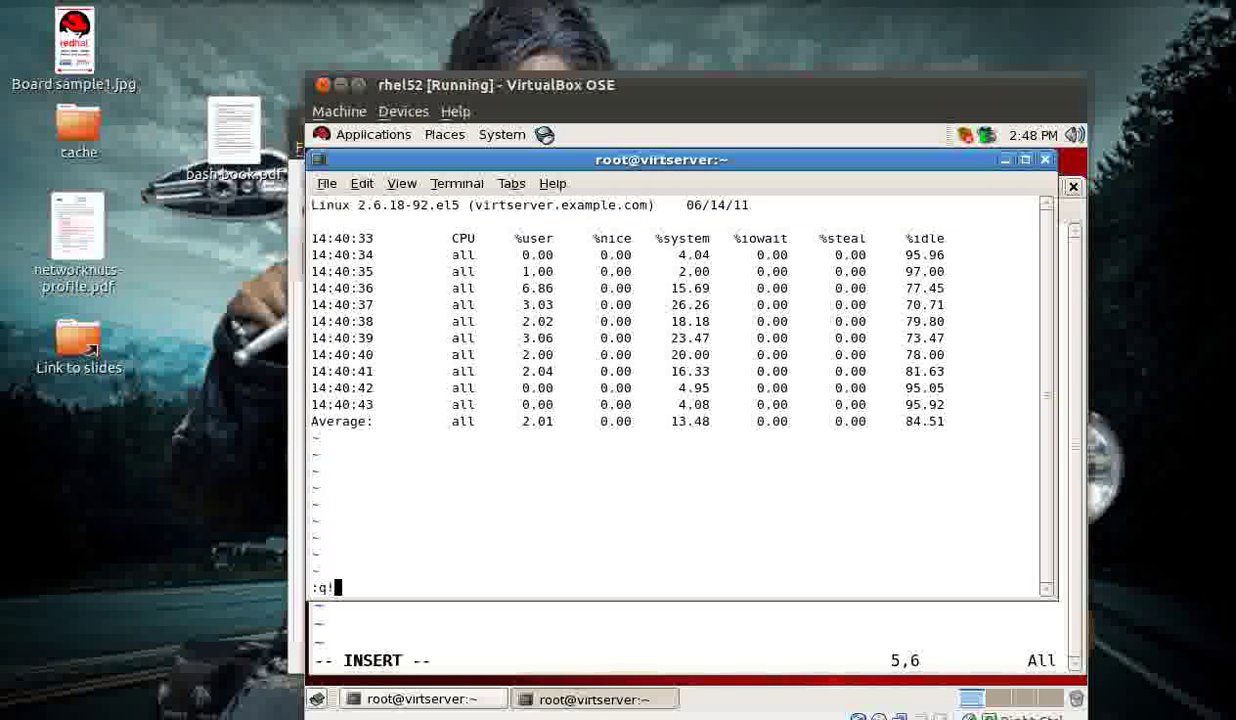
key(Return)
key(Up)
key(Return)
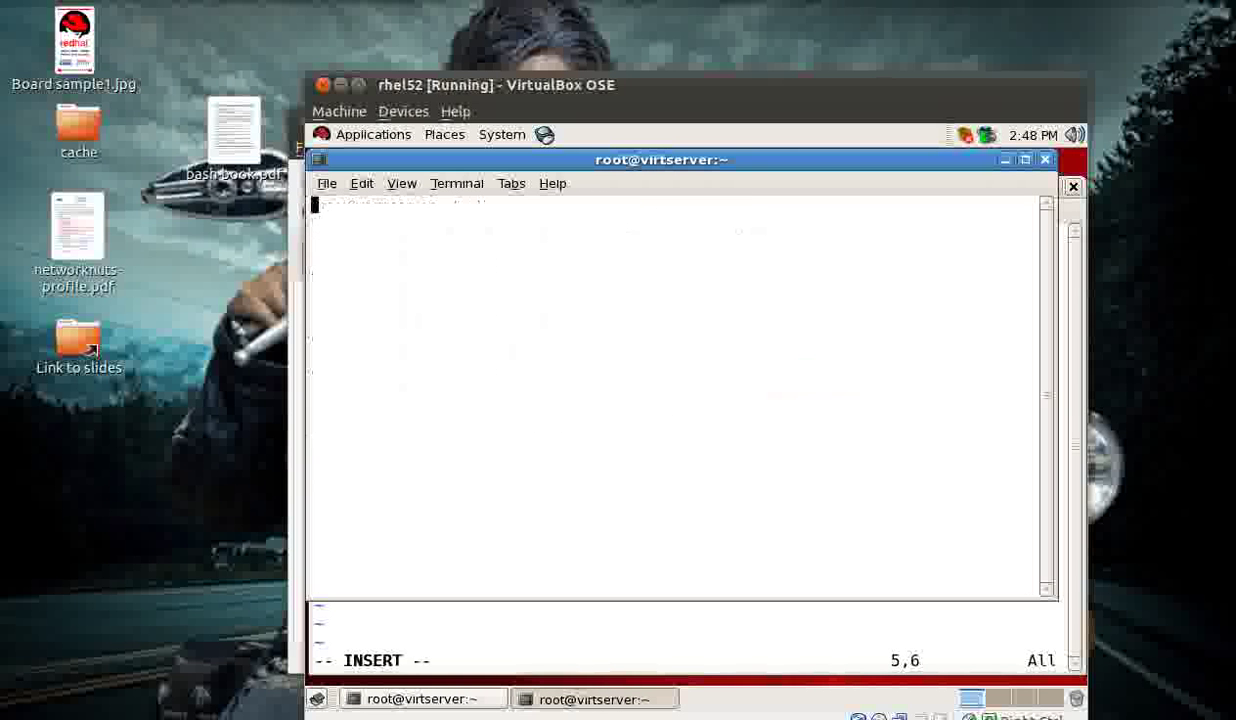
- Complete the script's plot line with "cpuinfo.dat" using 1:3 title "User%" with lines, checking the columns in mycpuinfo.out
click(690, 645)
text("cpuinfo.dat" )
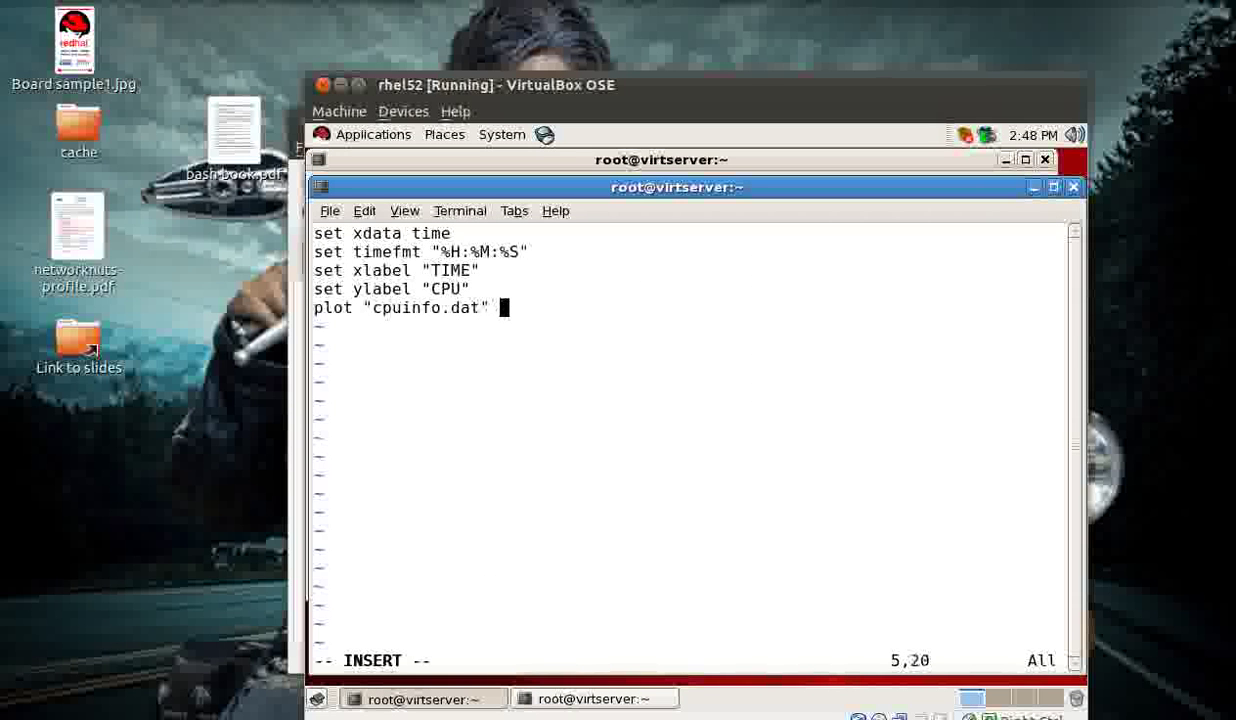
text(using 1:3 t)
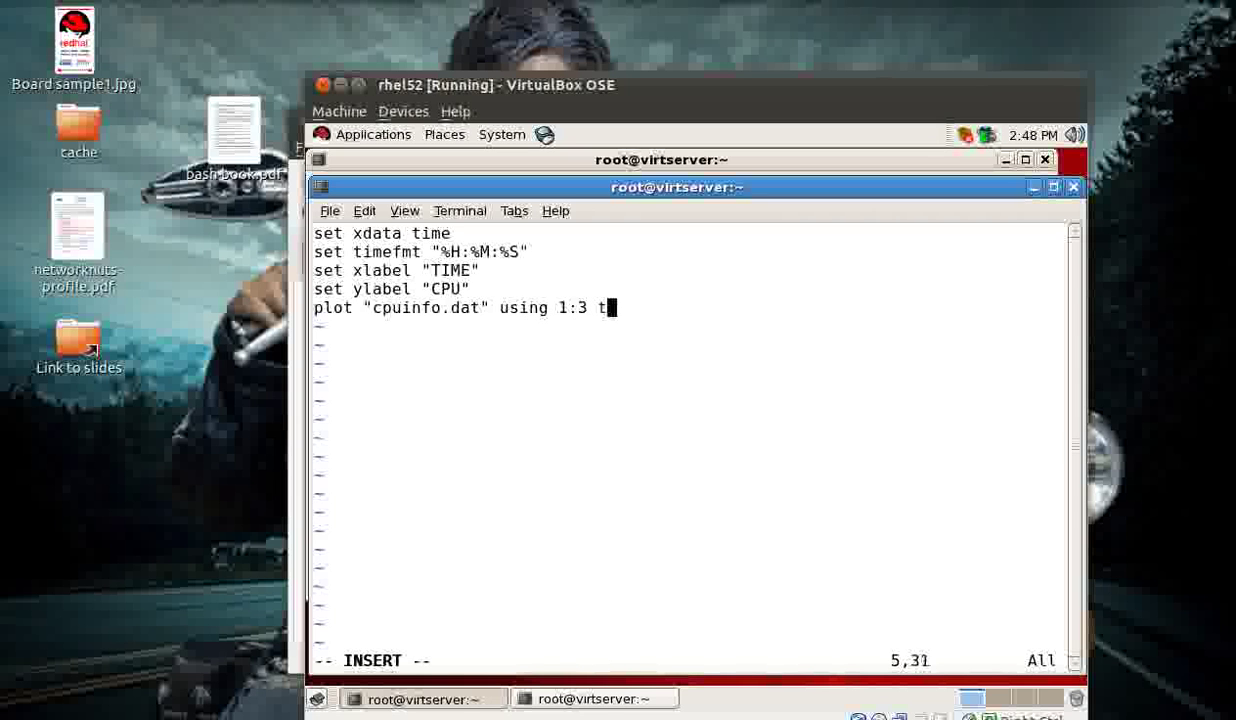
text(itle)
click(803, 152)
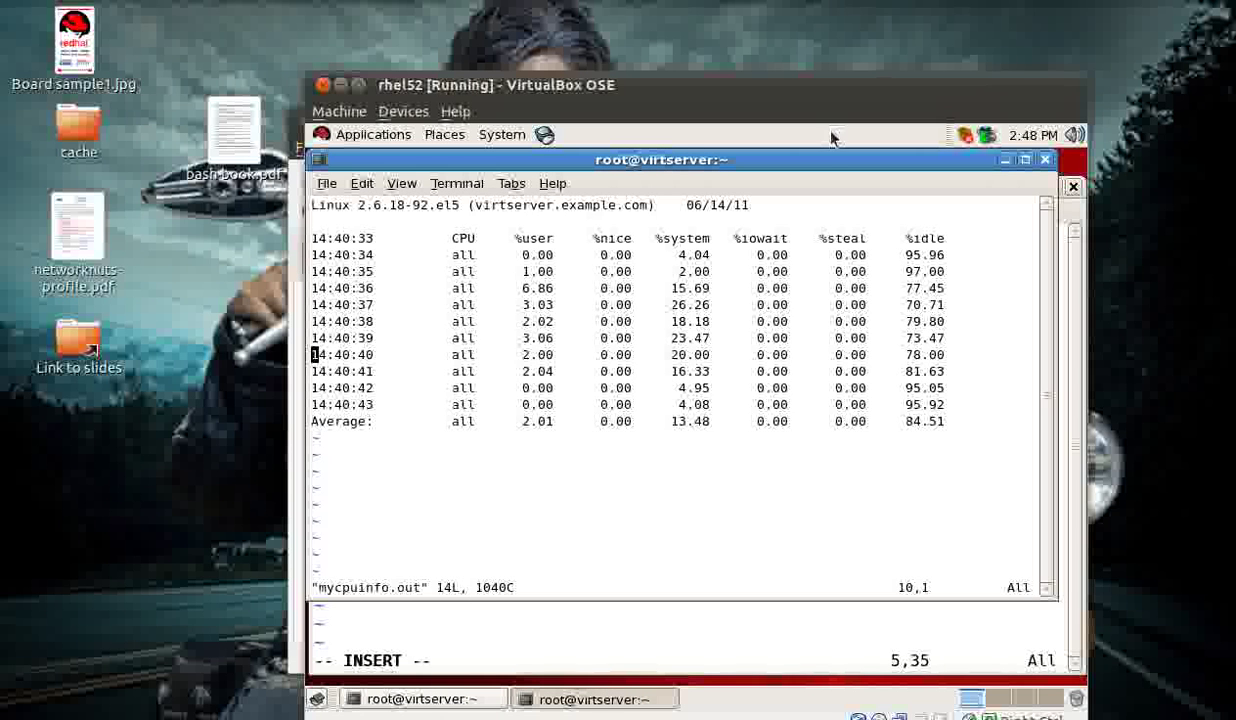
click(661, 630)
text("cpuinfo.dat" using 1:3 title)
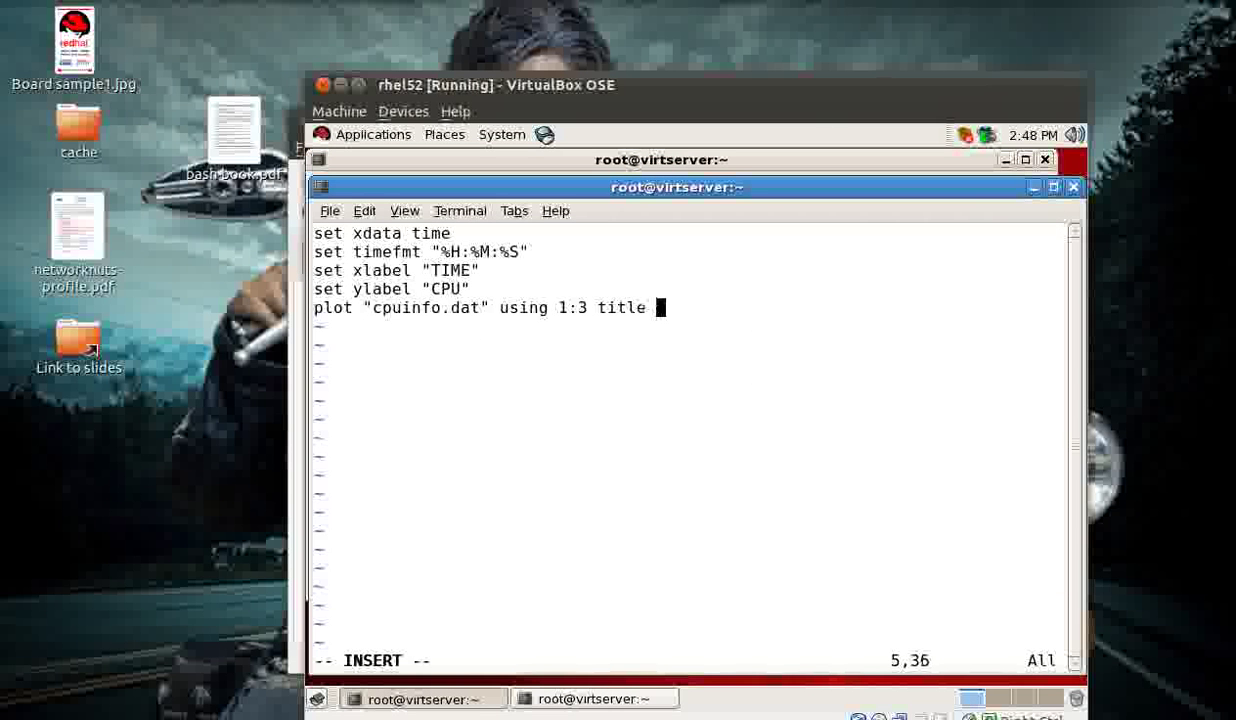
text("User%" w)
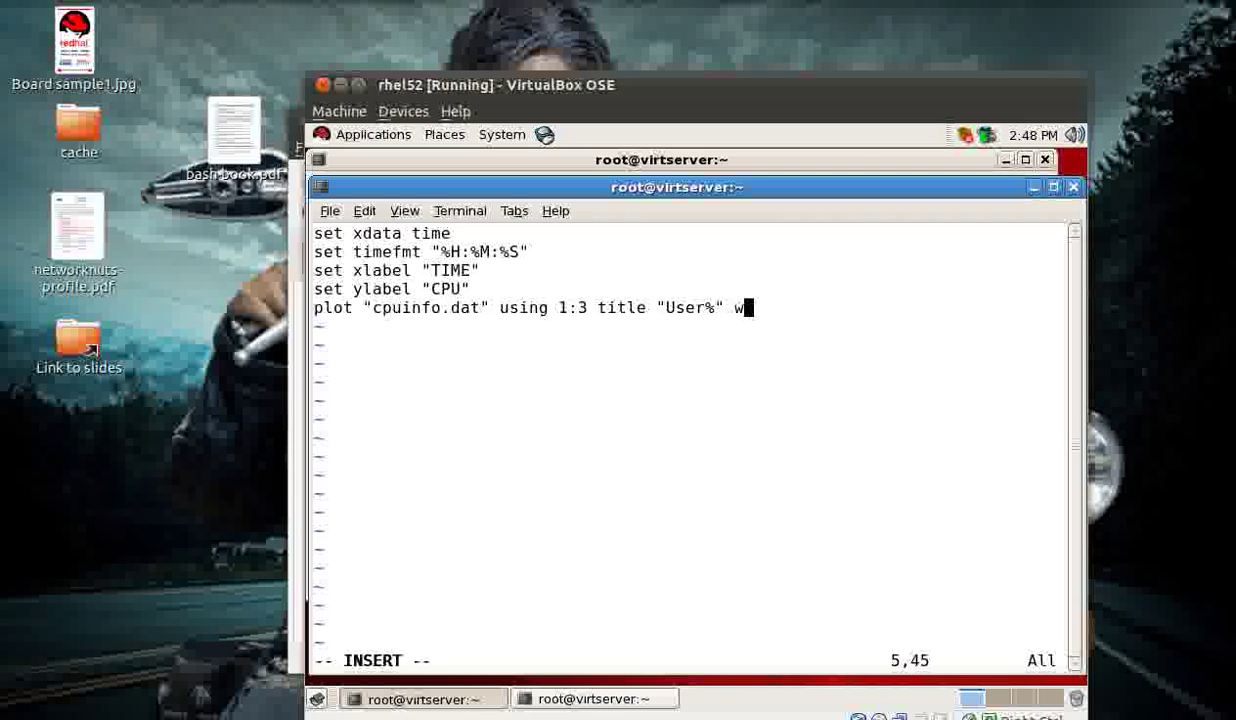
text(ith lines)
key(Return)
- Add the script line replot "cpuinfo.dat" using 1:5 title "System%" with lines, checking the column in mycpuinfo.out
text(replot "c)
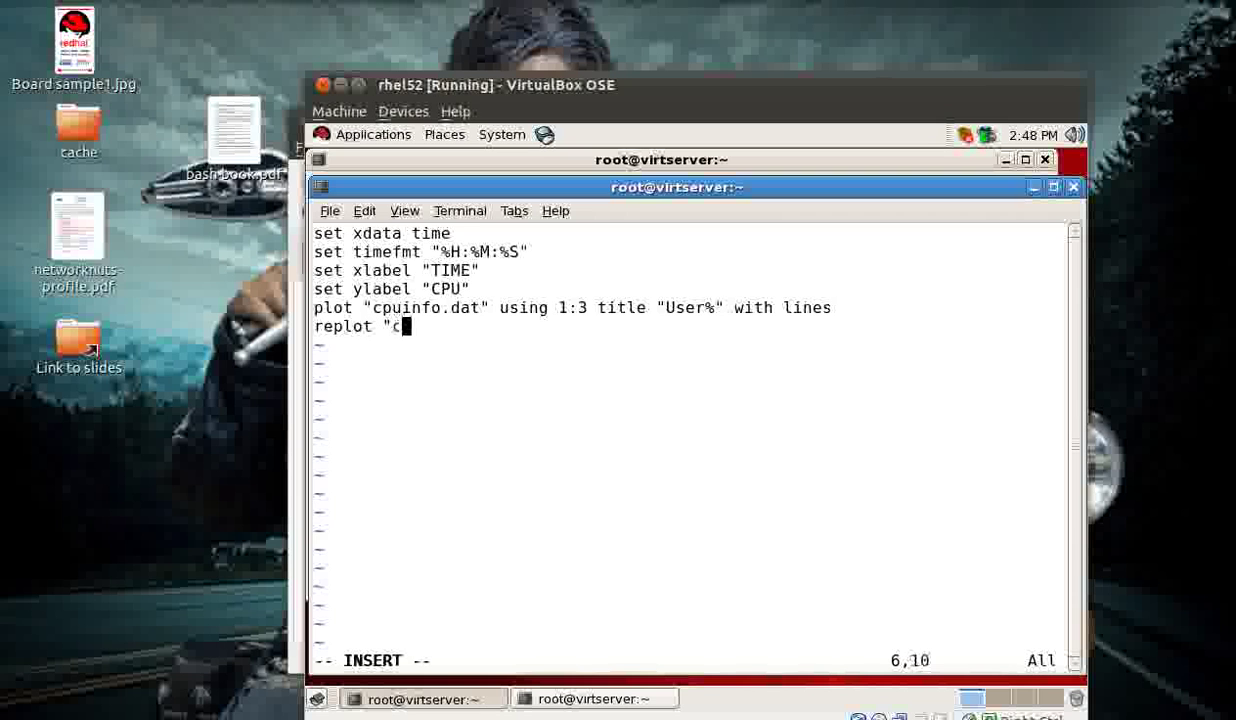
text(puinfo)
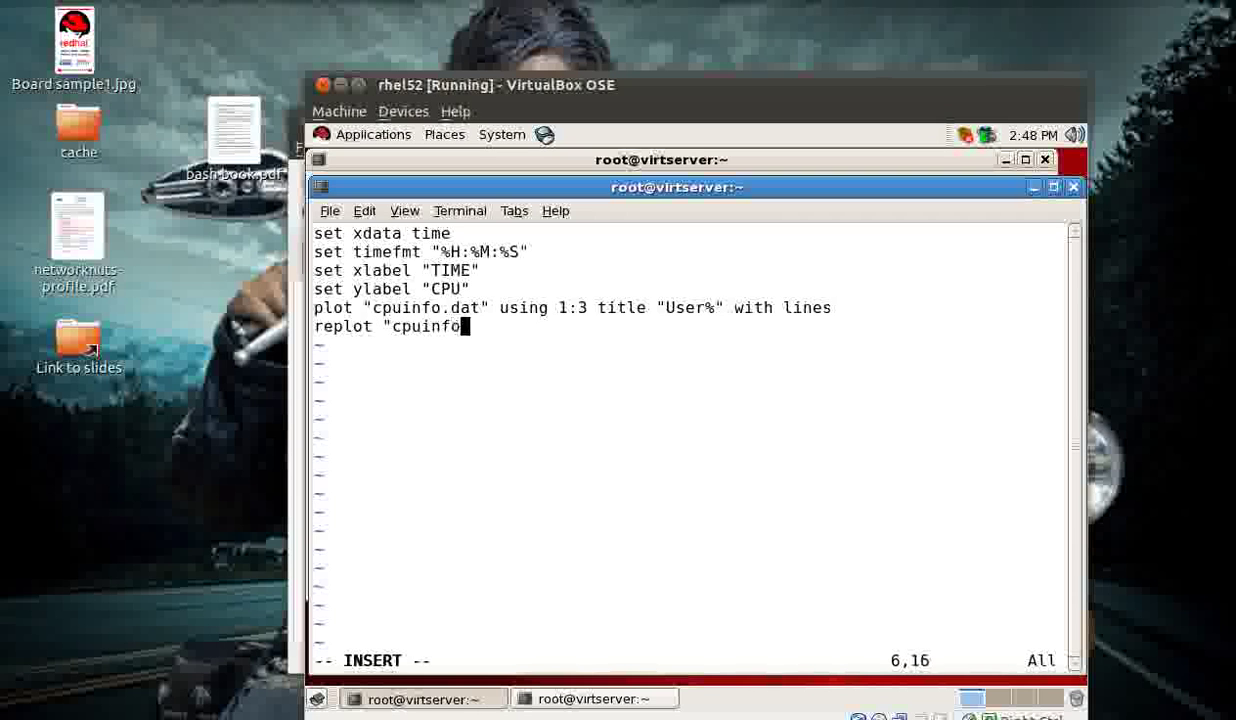
text(.dat" using 1:5)
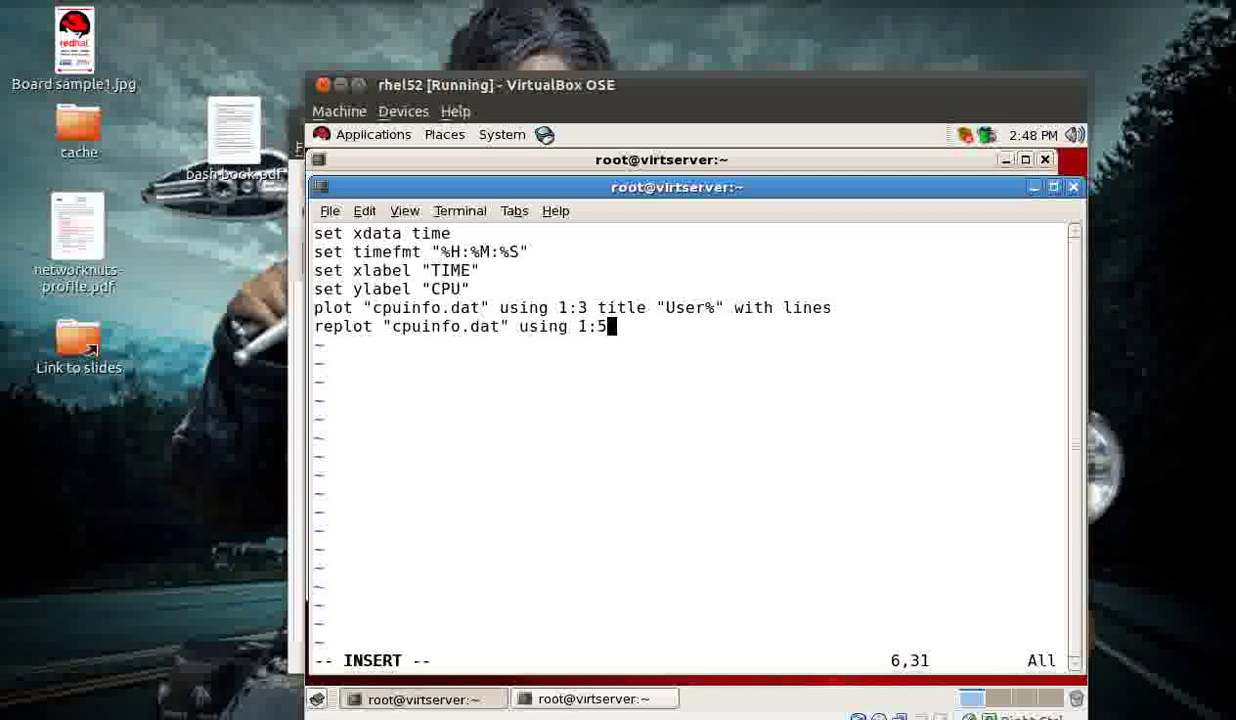
text( ti)
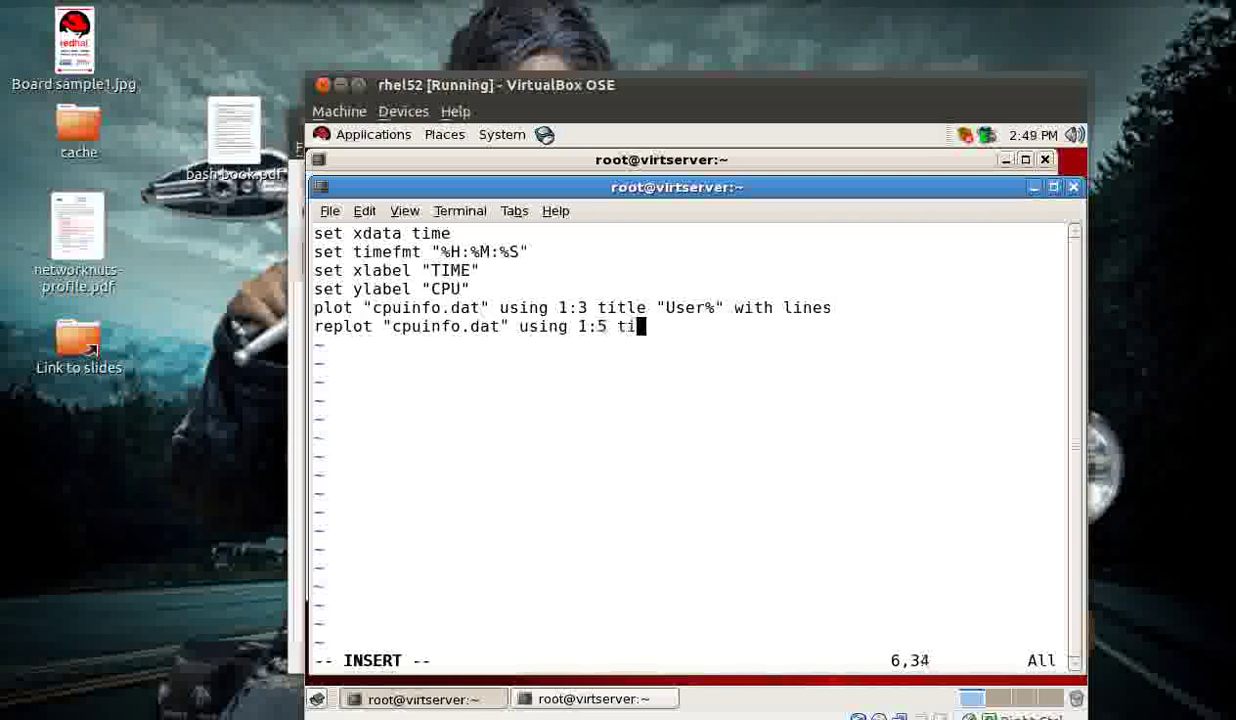
text(tle ")
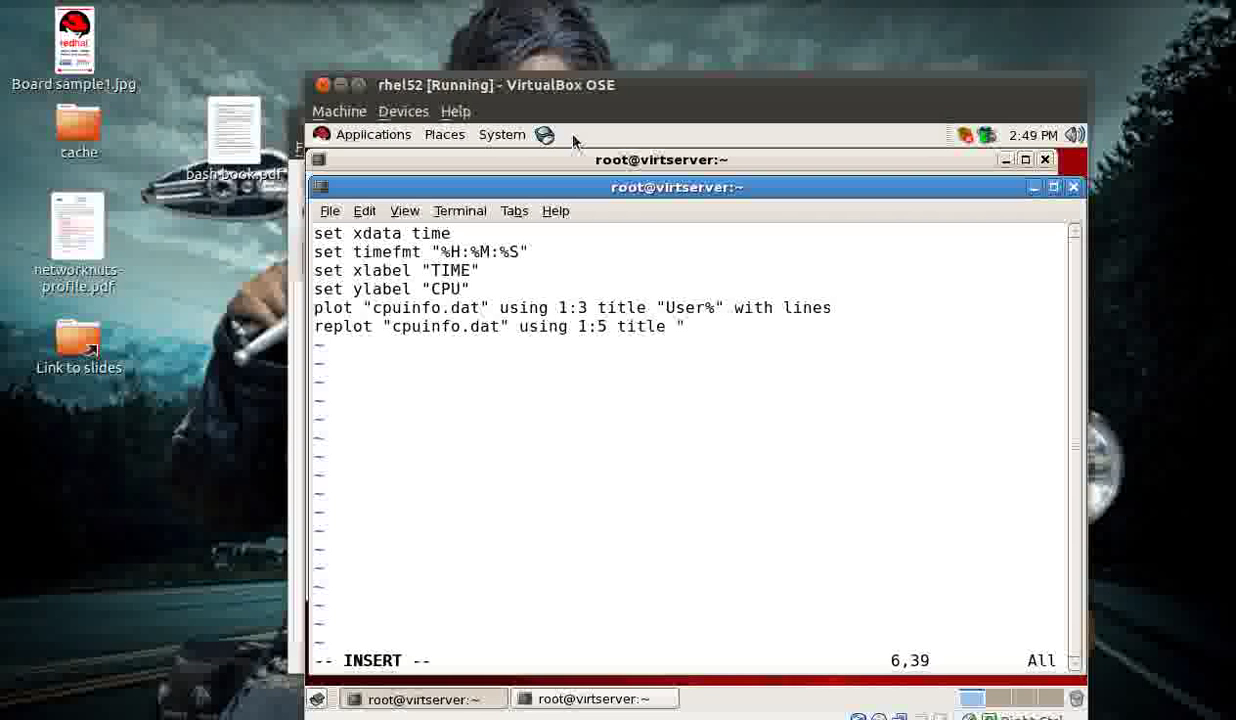
click(875, 163)
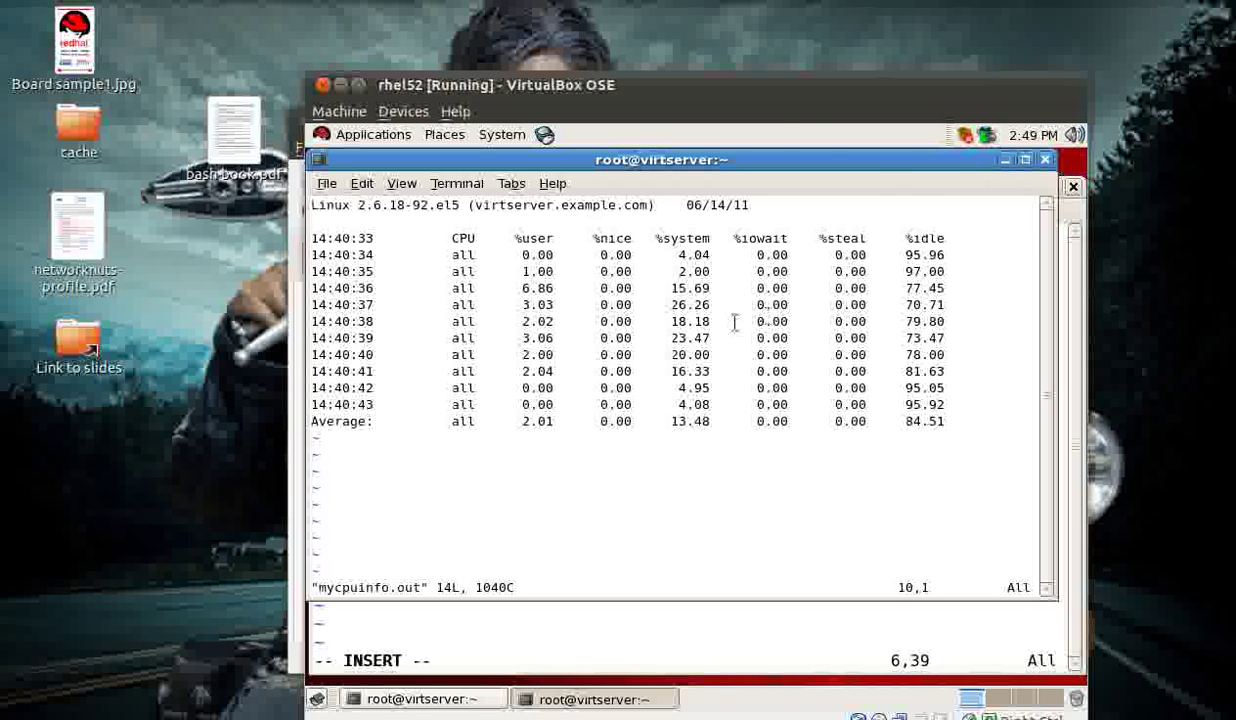
click(726, 625)
text(System%" with )
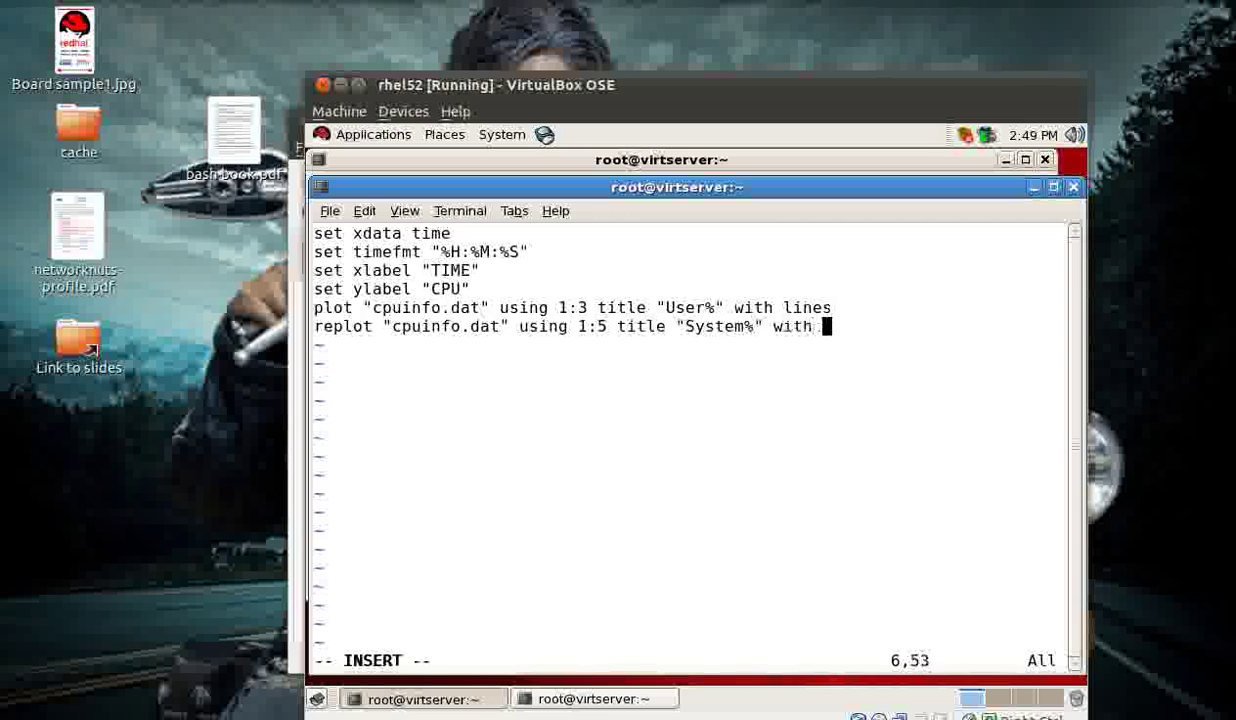
text(lines)
key(Return)
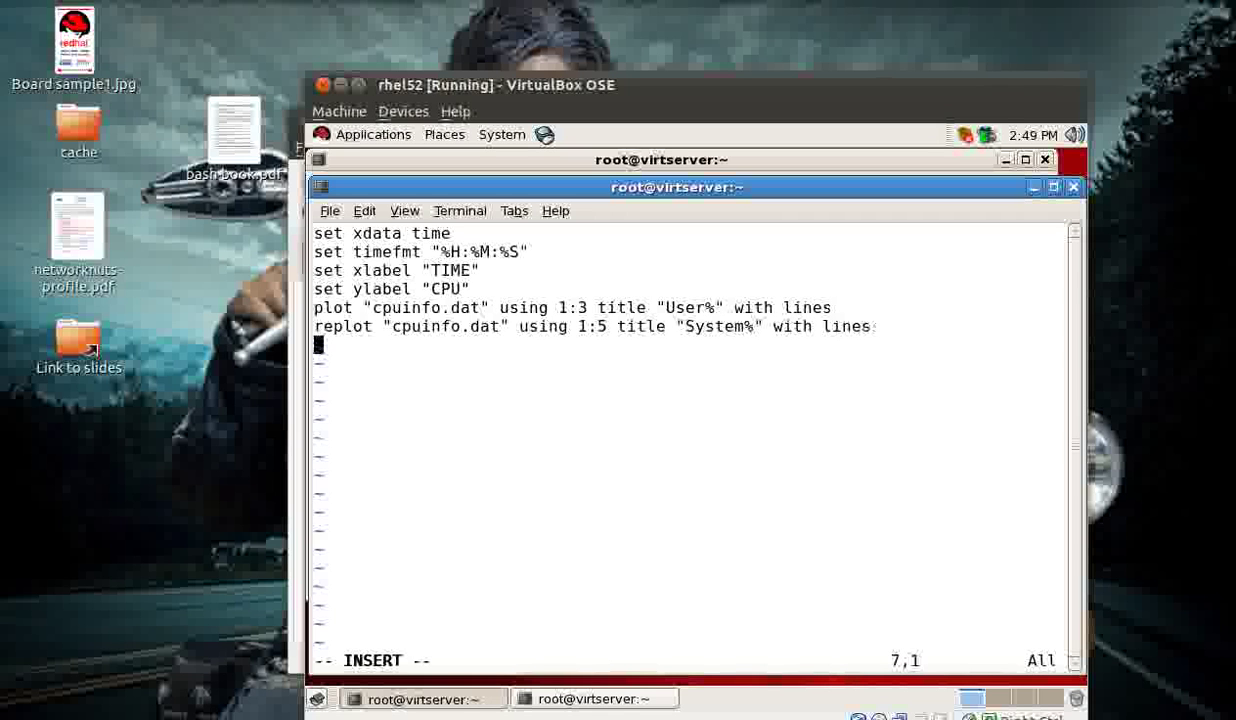
- Begin a second replot line in the script for "cpuinfo.dat" using 1:8 with a title, checking the idle column in mycpuinfo.out
text(replot "c)
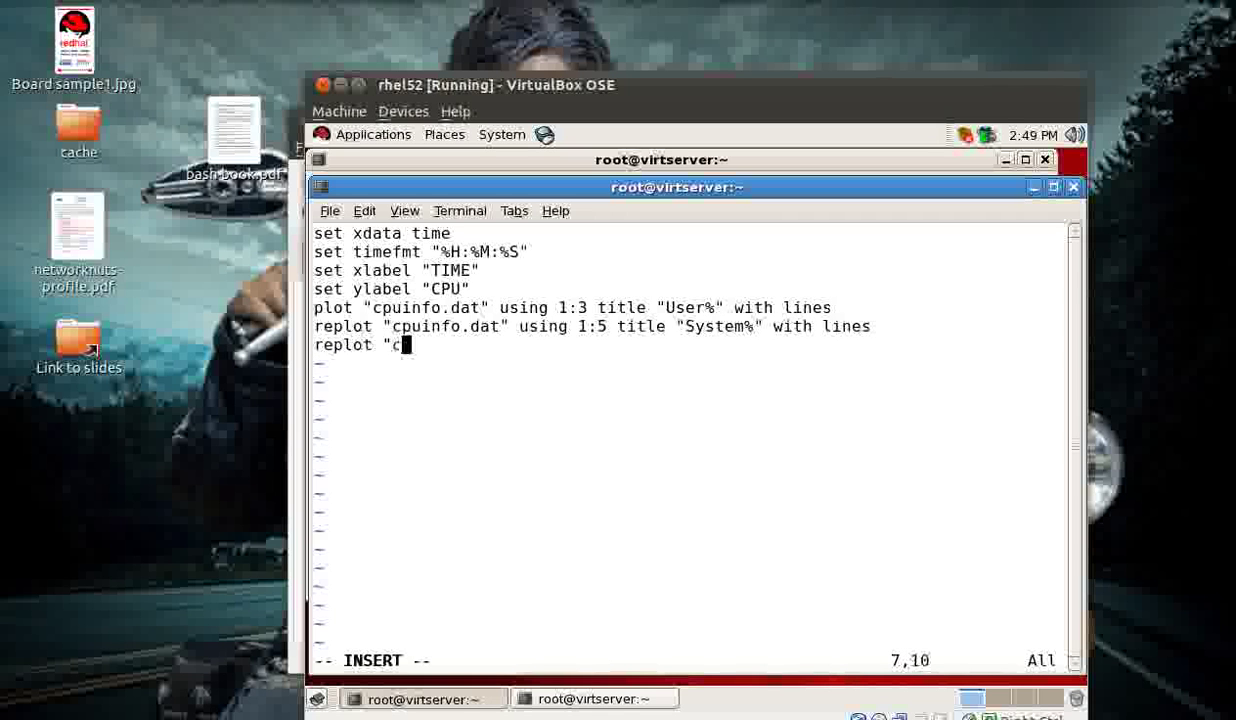
text(puinfo.d)
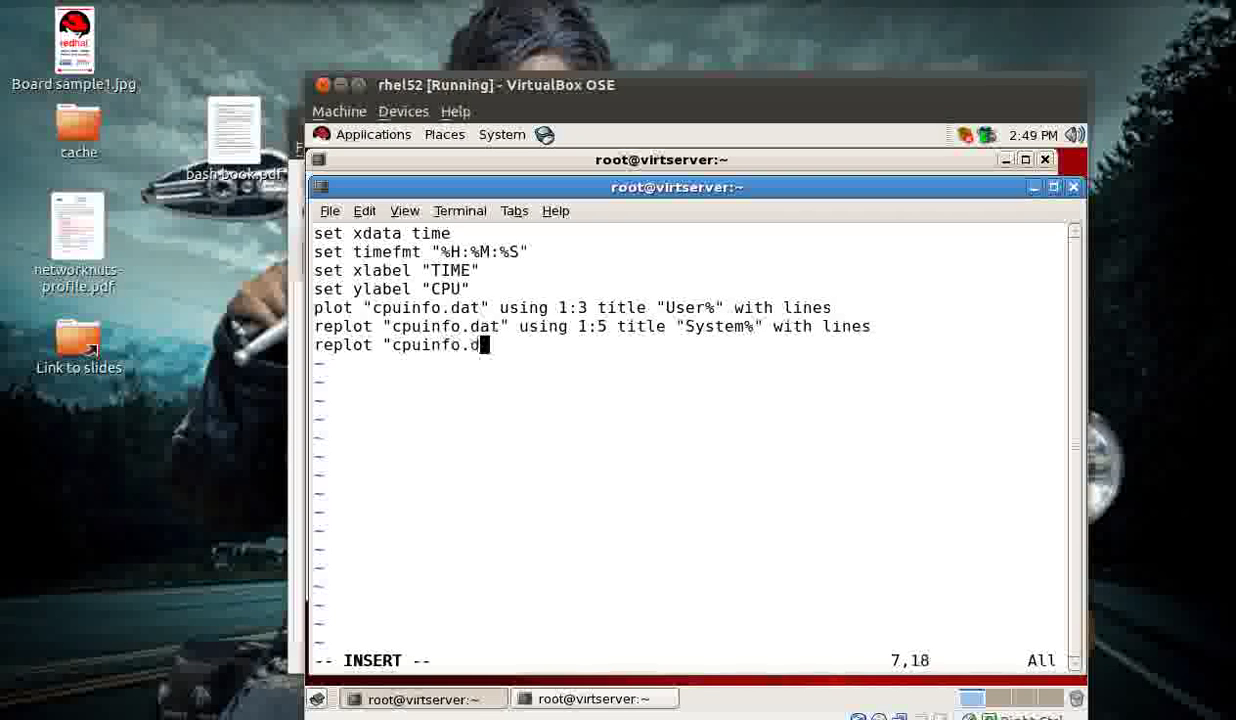
text(at"  using)
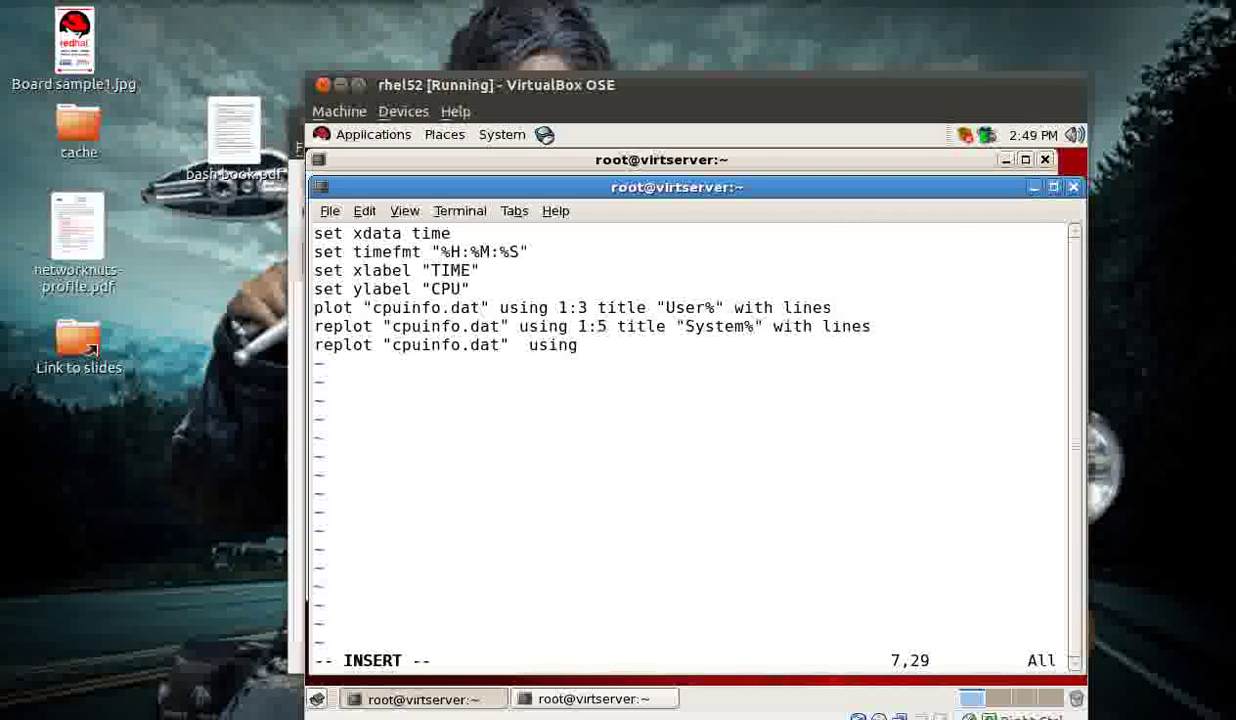
click(755, 150)
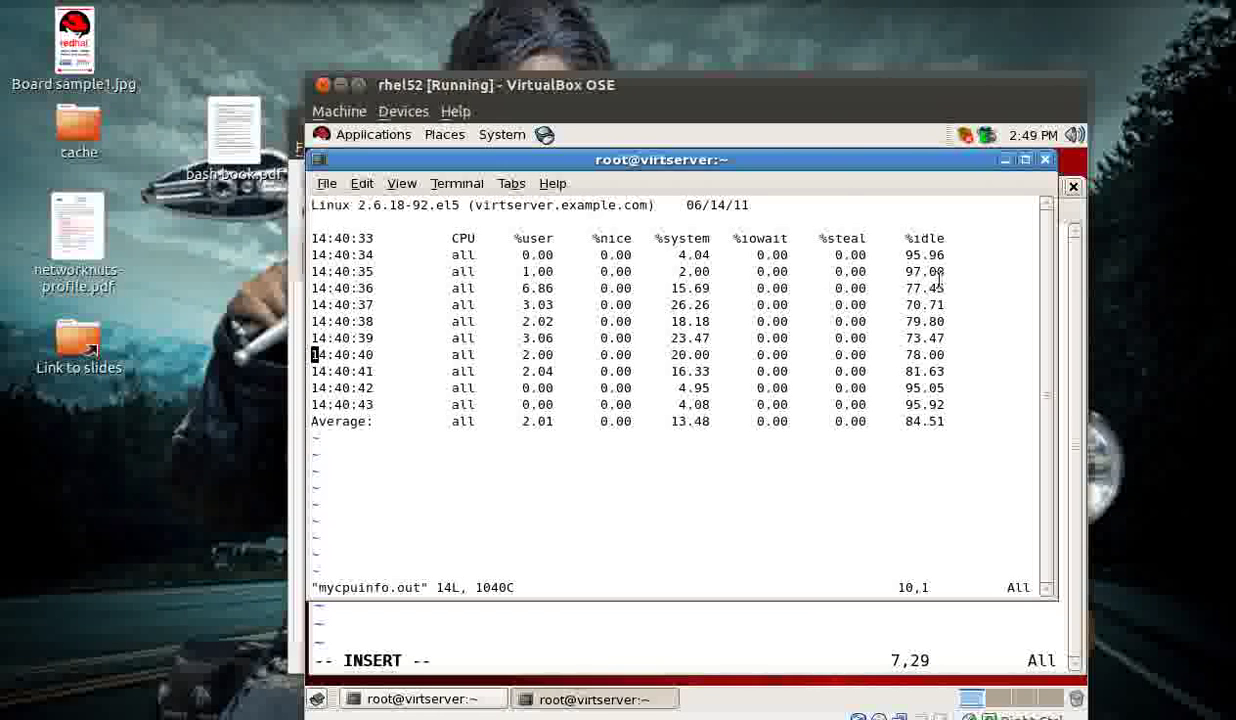
click(697, 650)
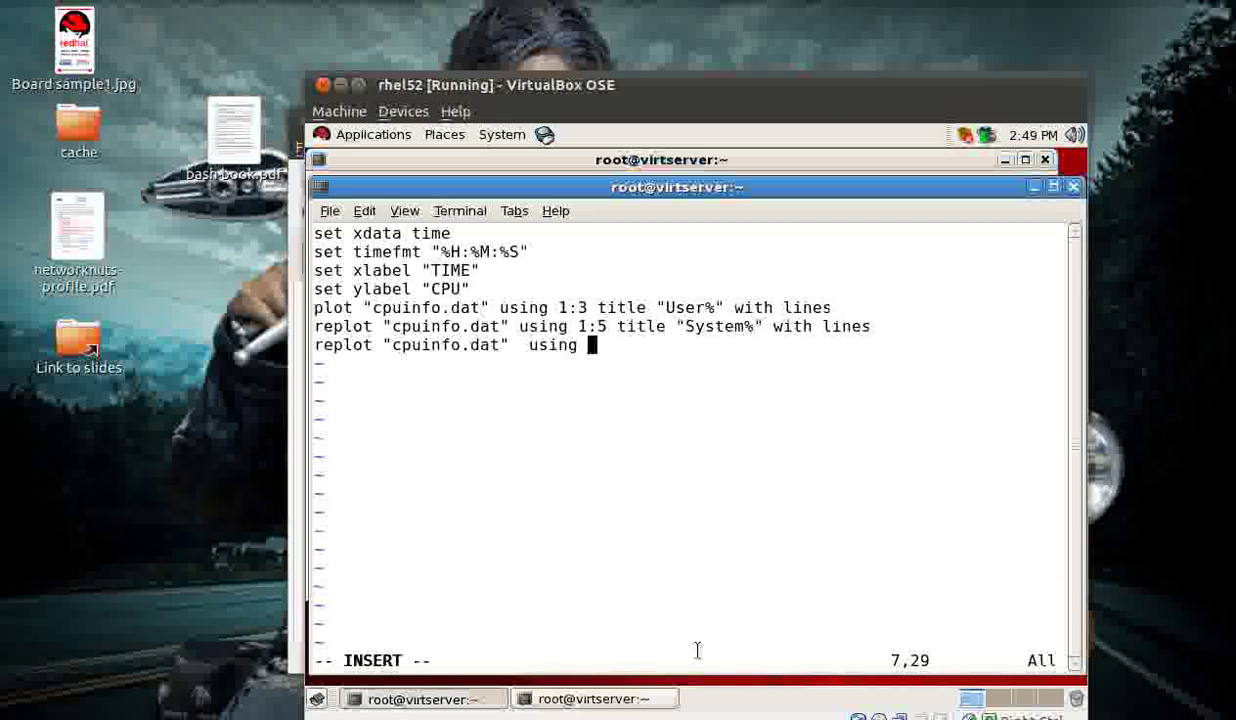
text(1:8 tiele)
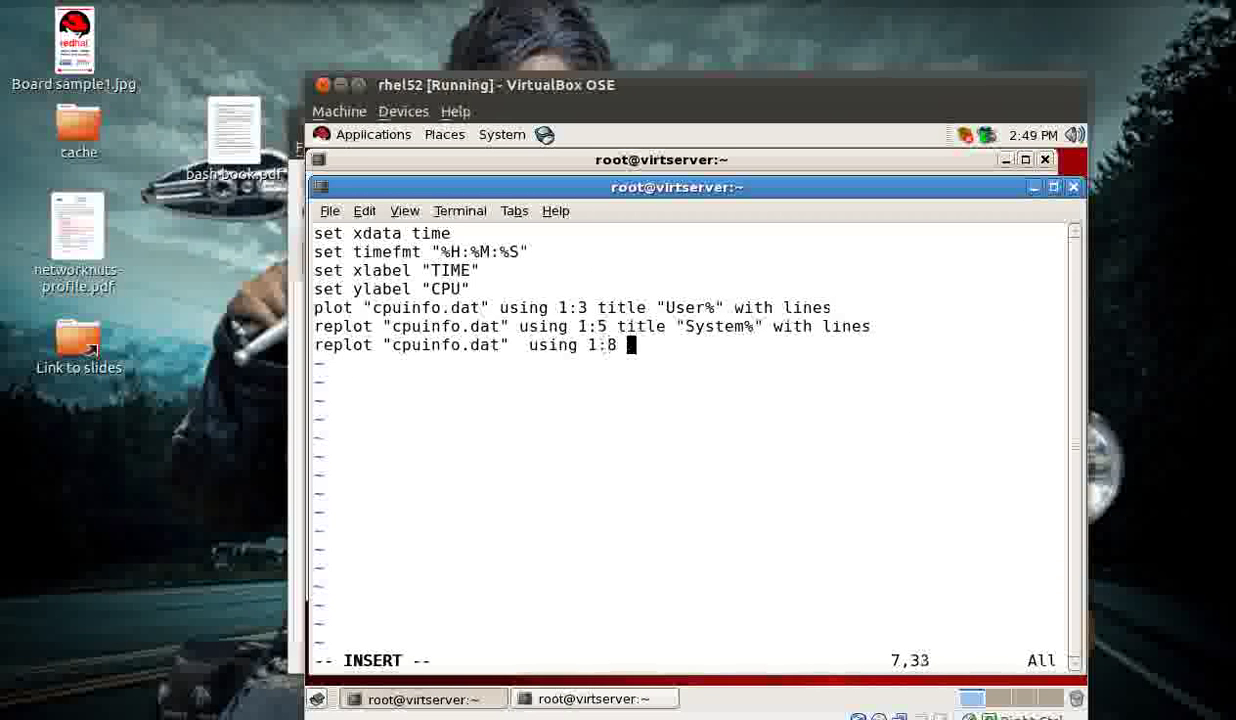
key(BackSpace)
key(BackSpace)
key(BackSpace)
text(tle ")
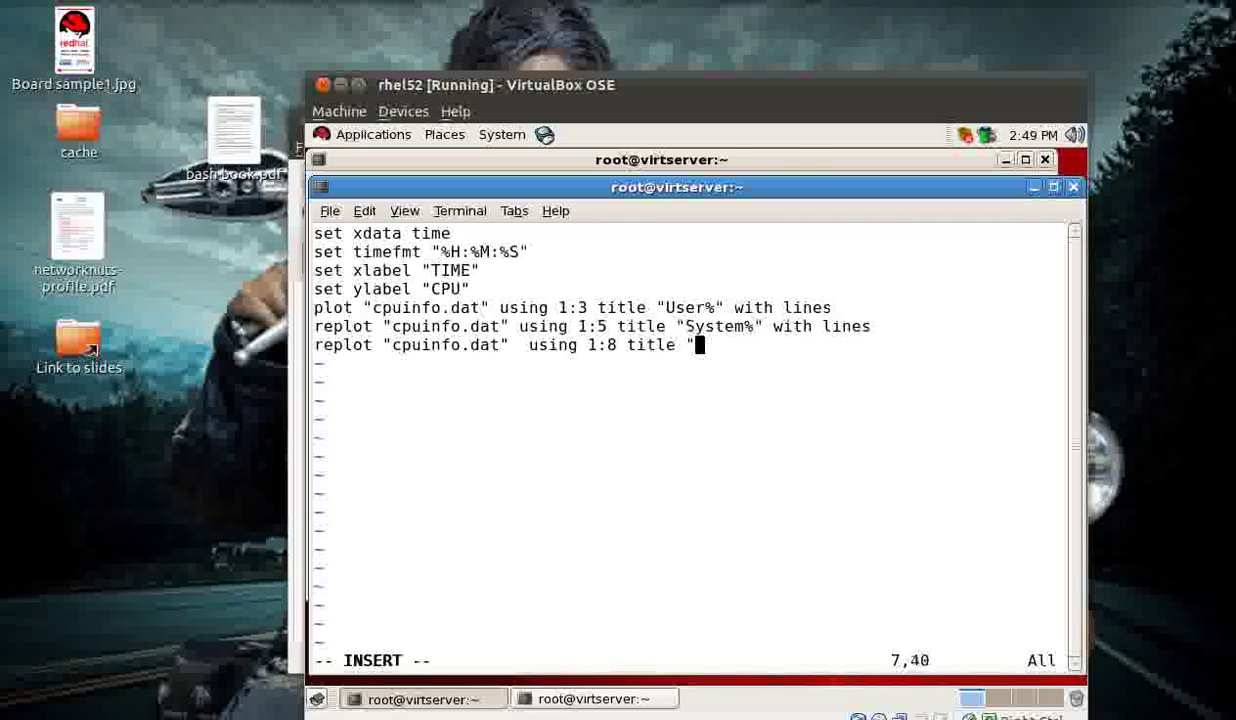
- Complete the second replot line with the title "Idle%" and with lines, checking the column heading in mycpuinfo.out
click(795, 160)
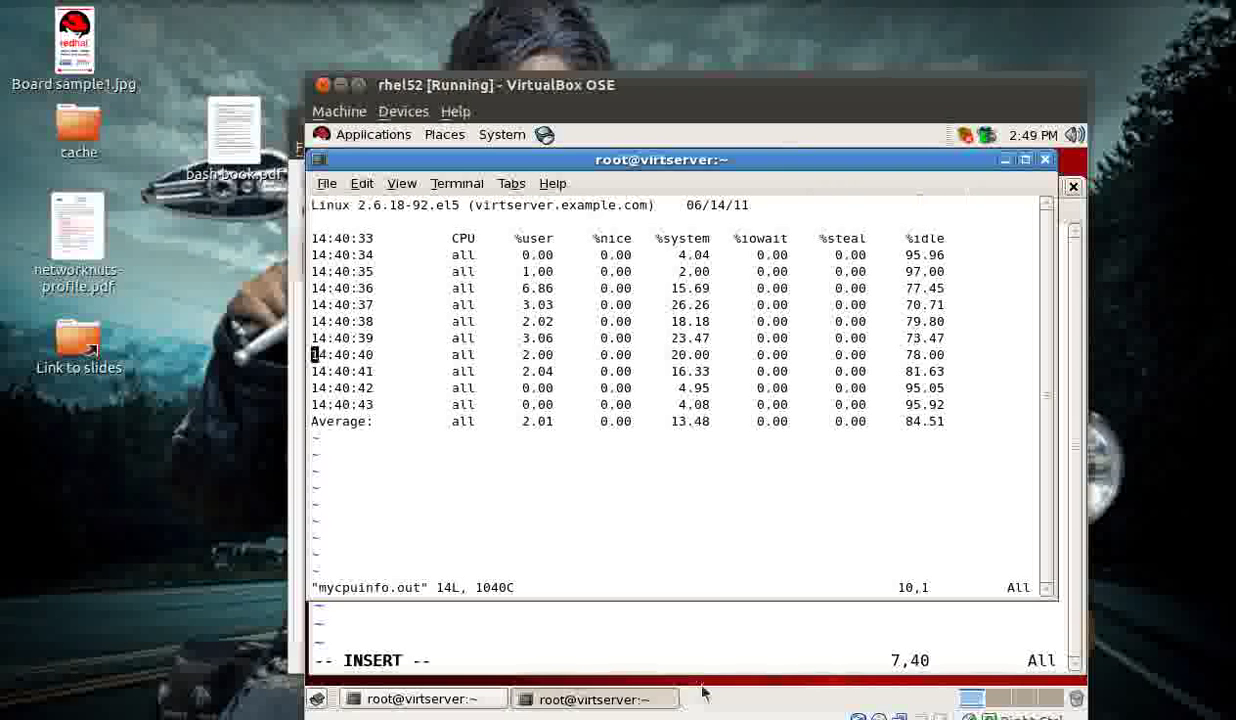
click(703, 636)
text(Idle%)
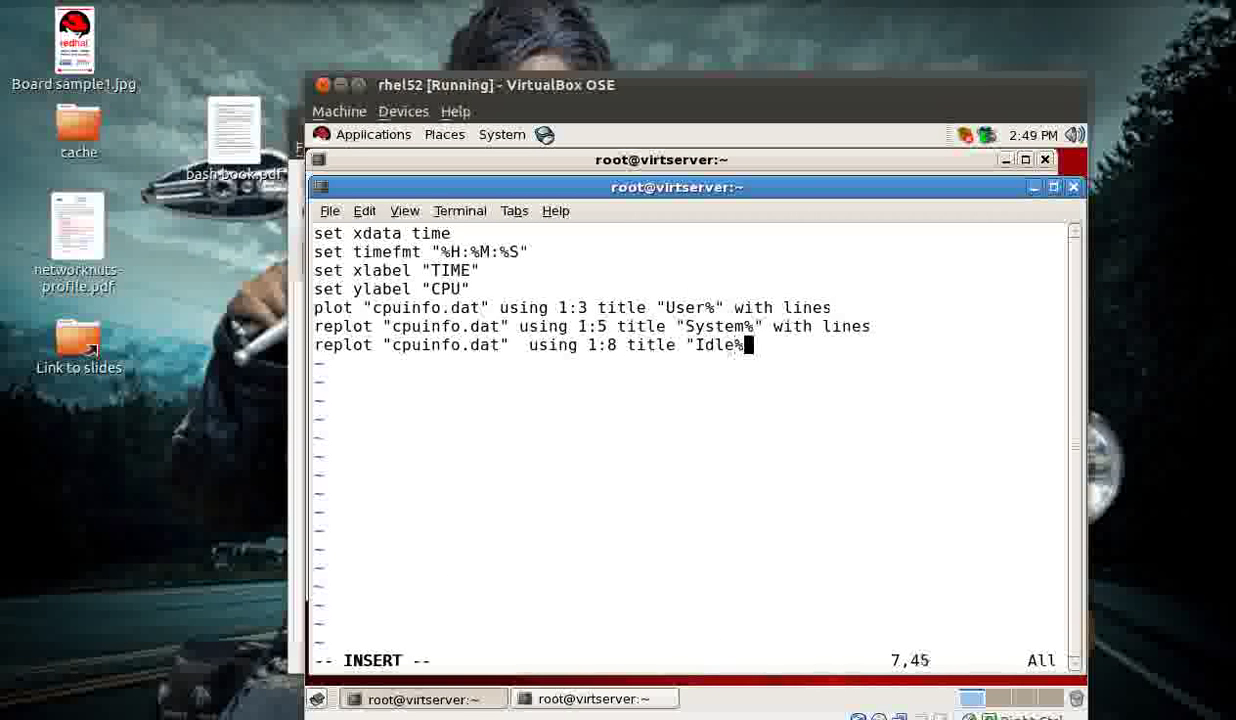
text(" with li)
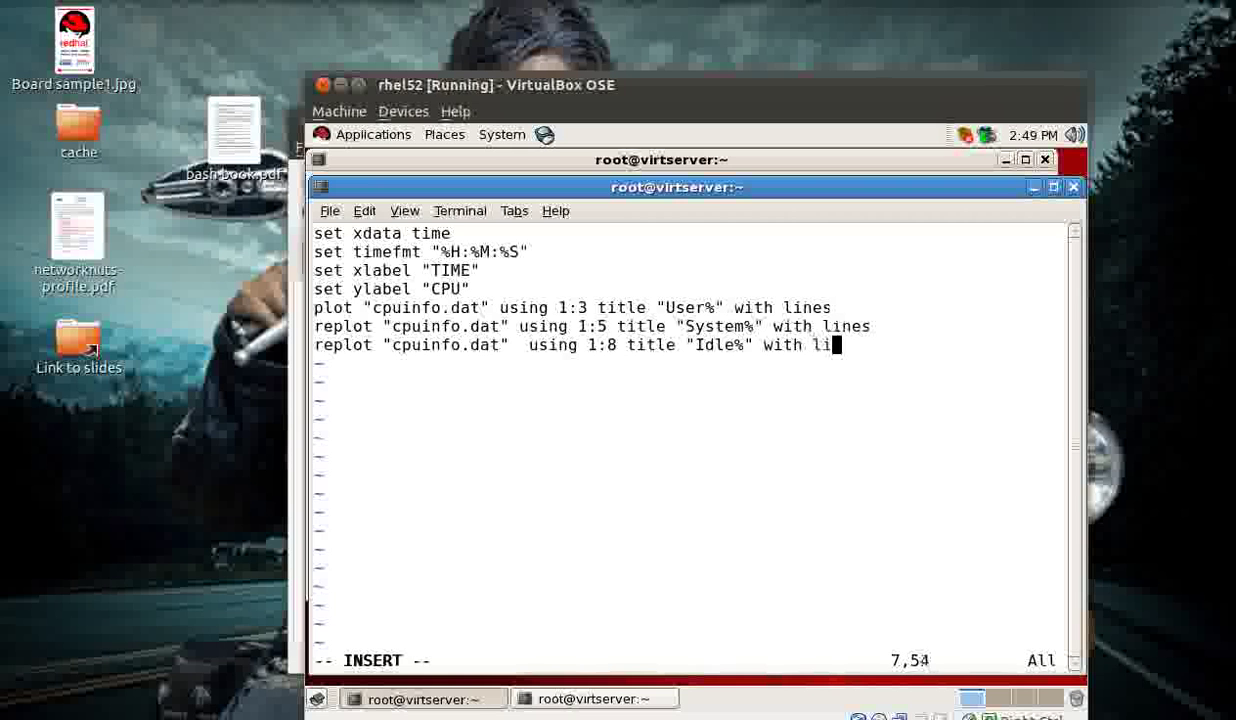
text(nes)
key(Return)
- Save the cpuplot.gplot script and quit vim
key(Escape)
text(:wq!)
key(Return)
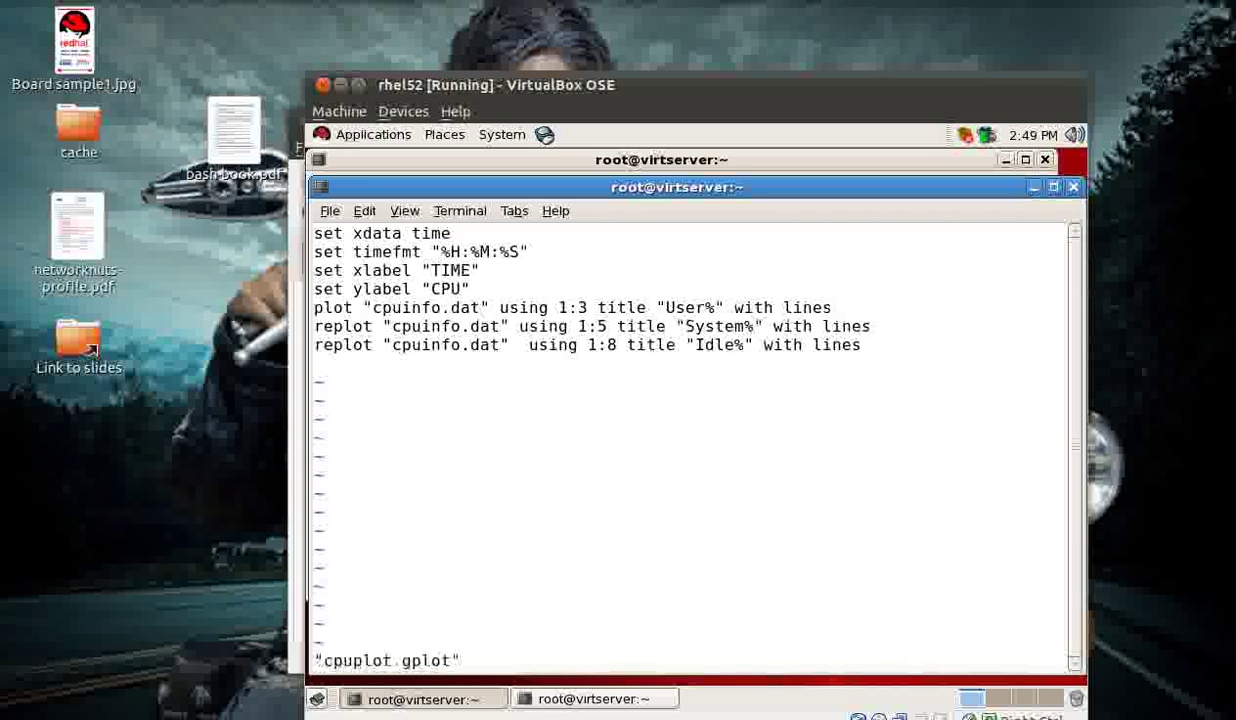
text(:q)
key(Return)
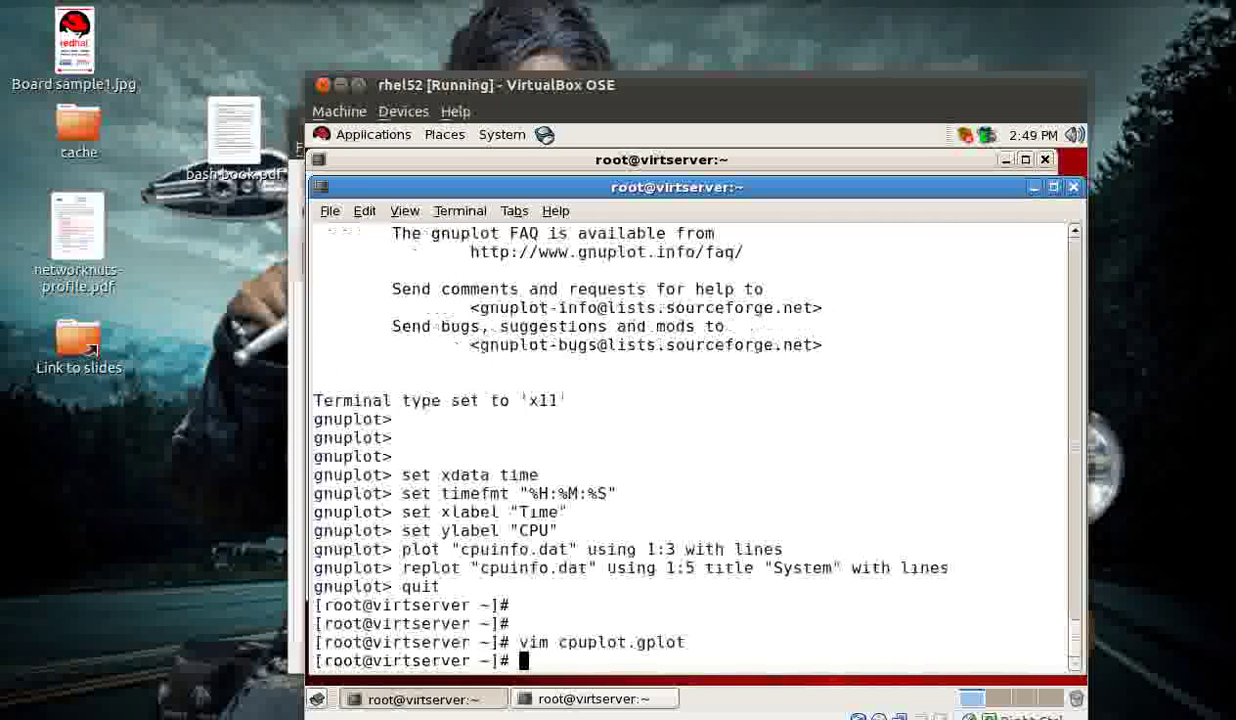
- Clear the terminal and run the cpuplot.gplot script with gnuplot
key(Return)
key(ctrl+l)
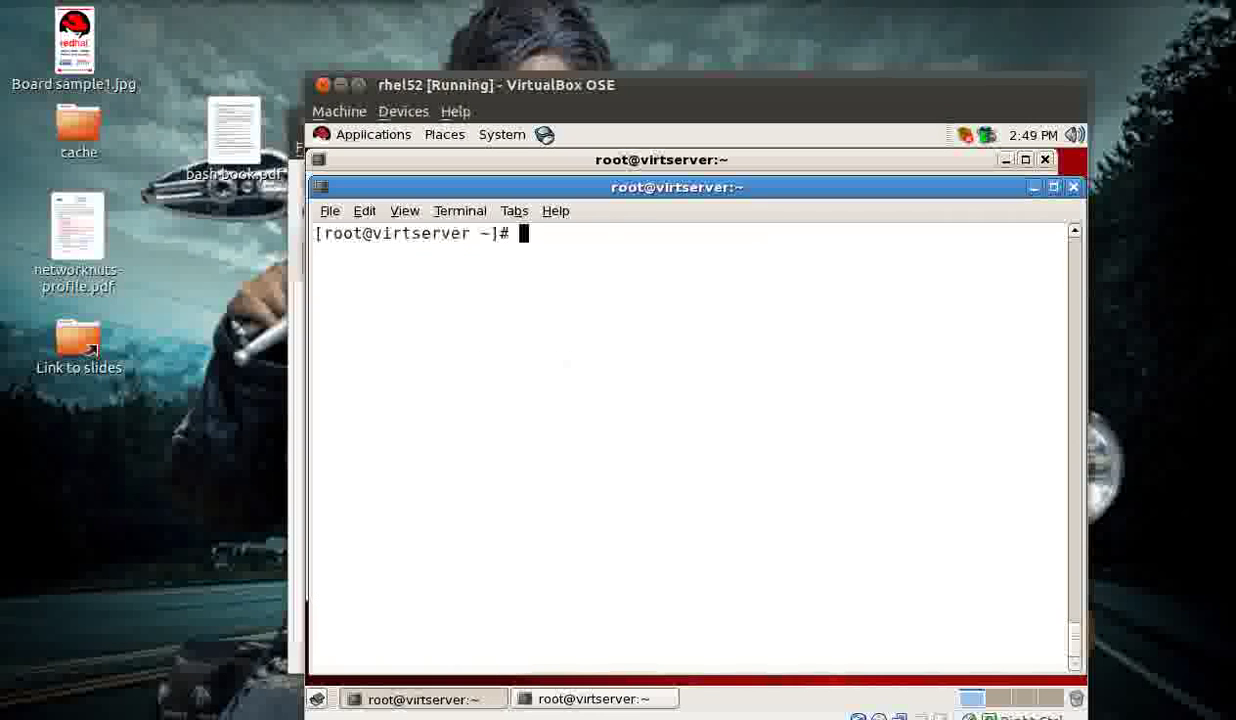
text(gnuplot)
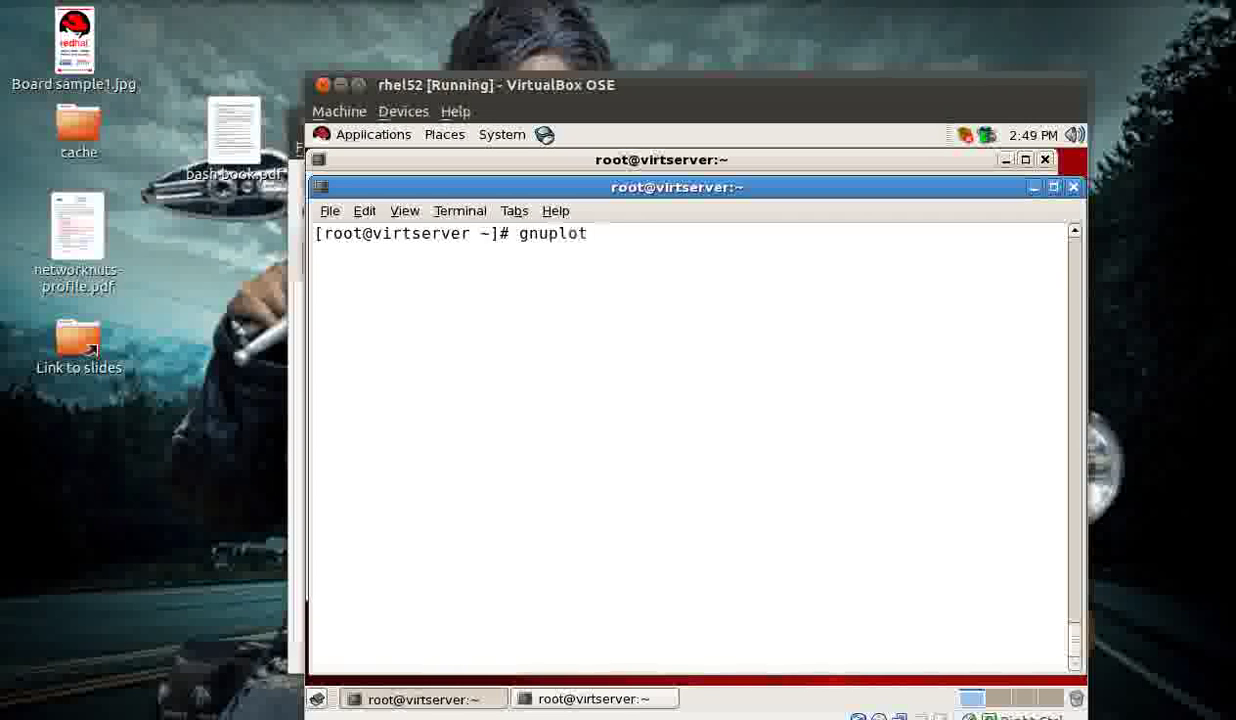
text(cpu)
key(Tab)
key(Tab)
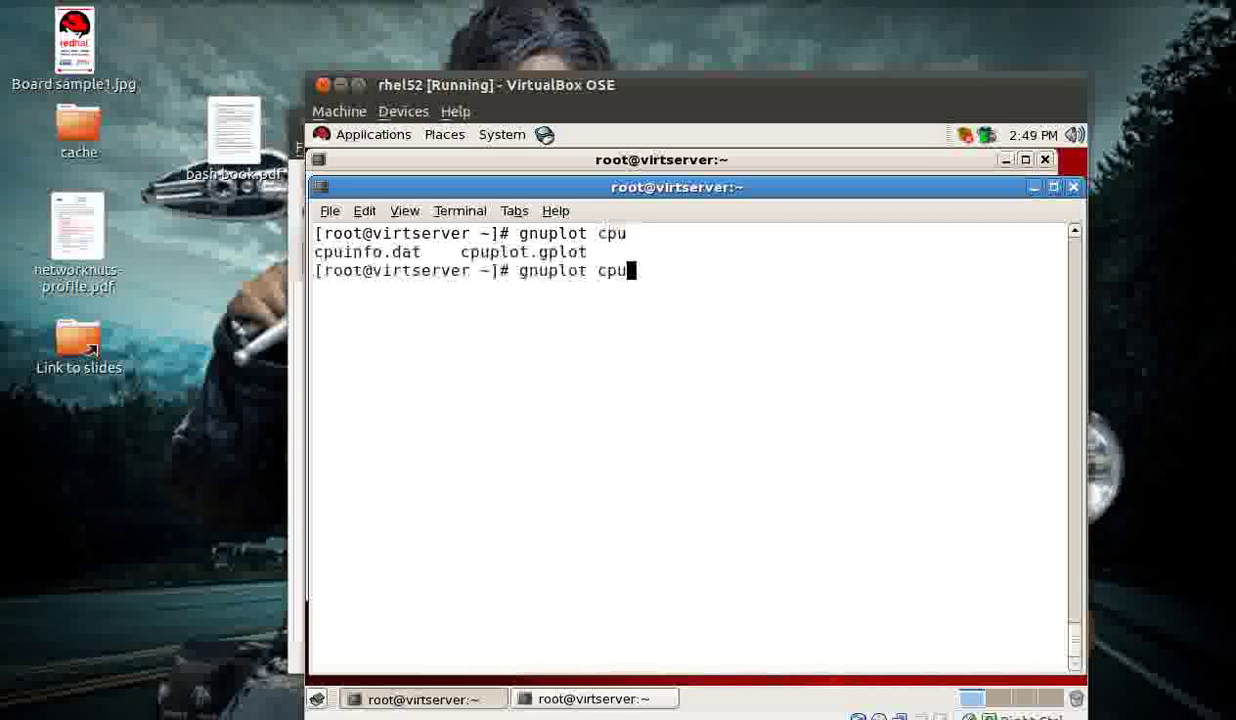
text(p)
key(Tab)
key(Return)
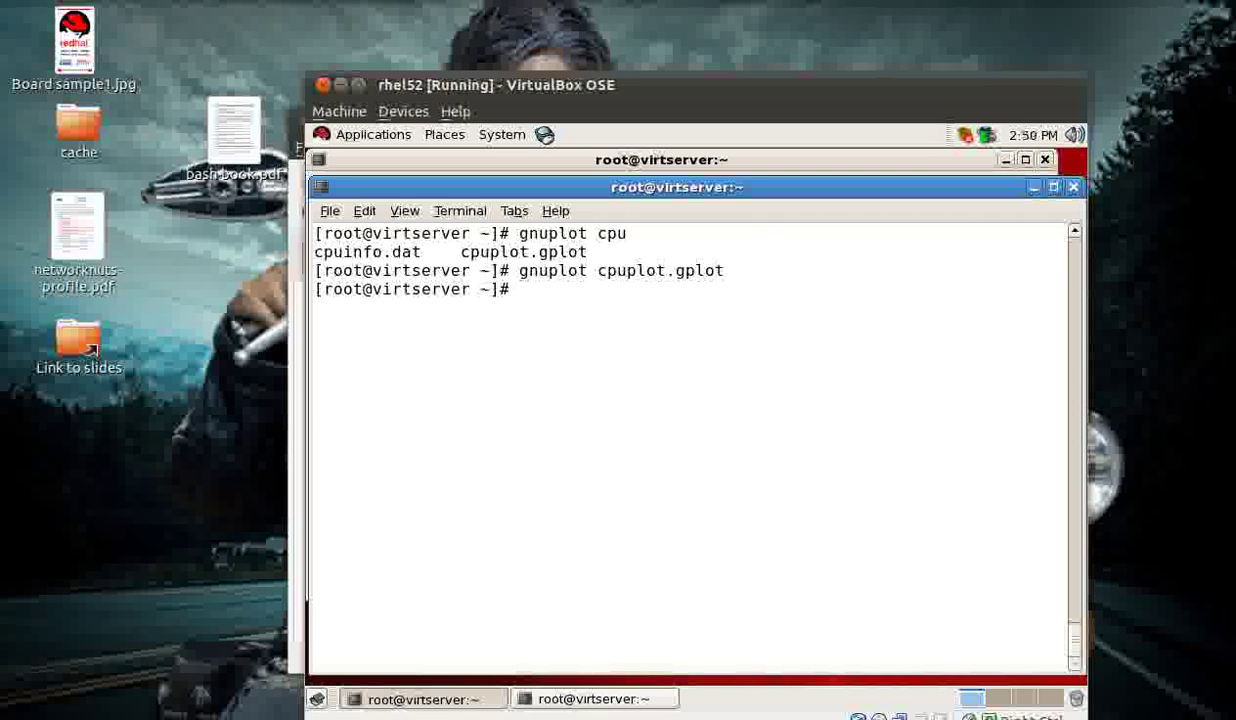
- Rerun the cpuplot.gplot script with gnuplot, adding the -persist option so the plot window stays open
key(Up)
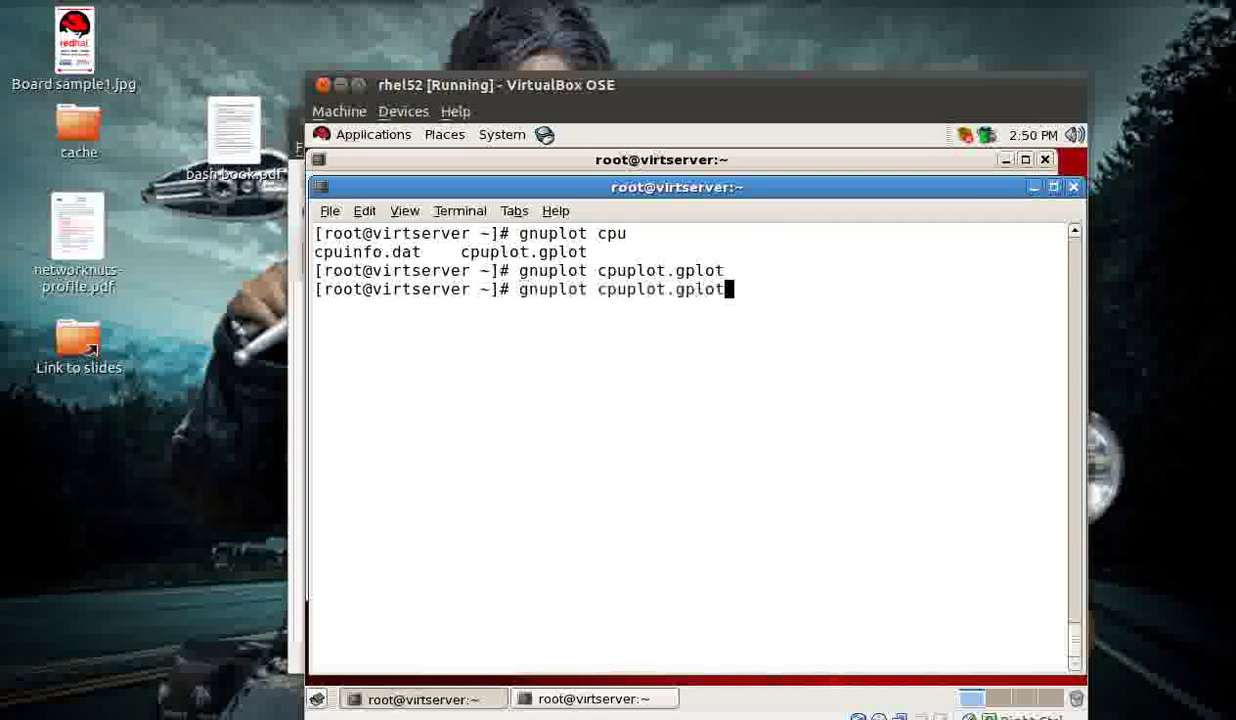
key(Left)
key(Left)
key(Left)
key(Left)
key(Left)
key(Left)
key(Left)
key(Left)
key(Left)
key(Left)
key(Left)
key(Left)
key(Left)
text(-er)
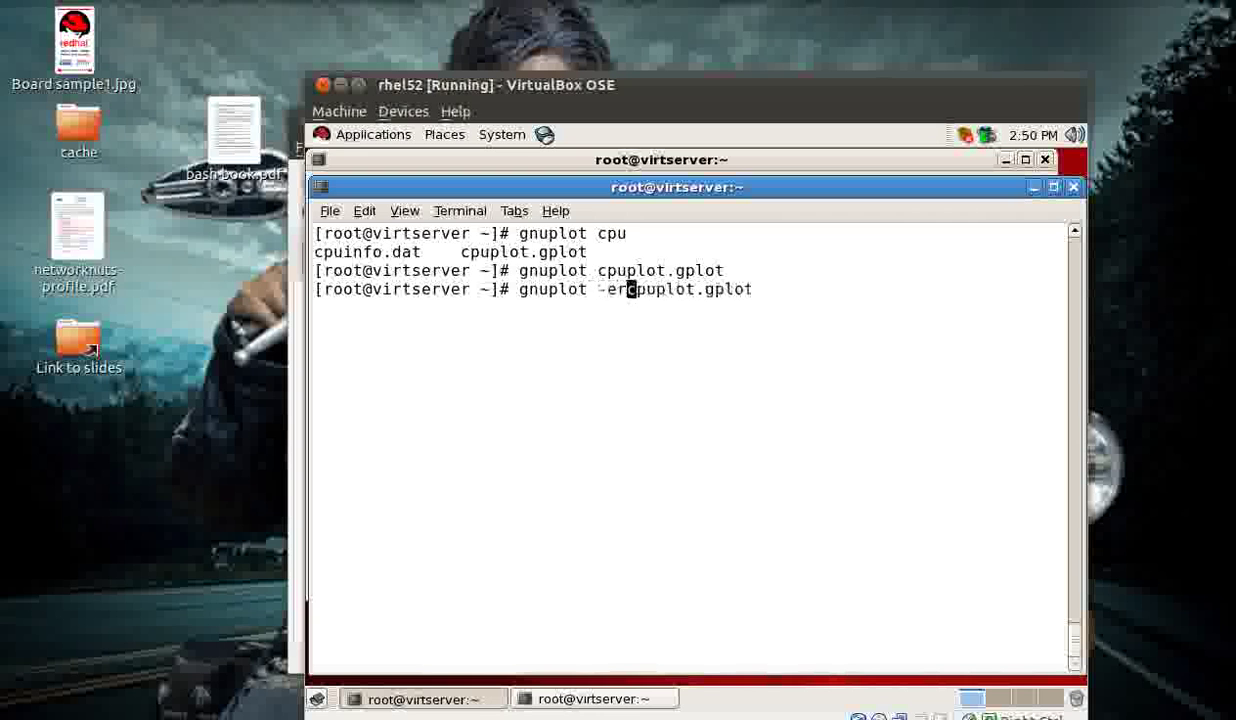
key(BackSpace)
key(BackSpace)
text(pers)
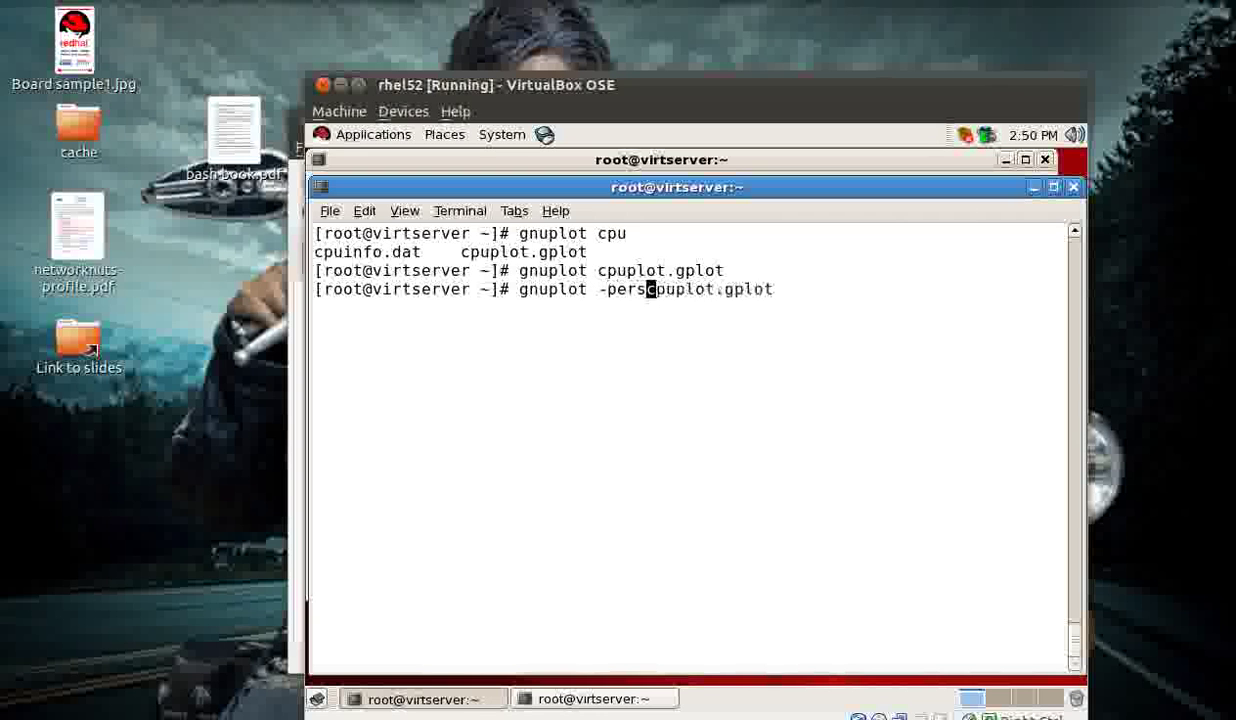
text(ist)
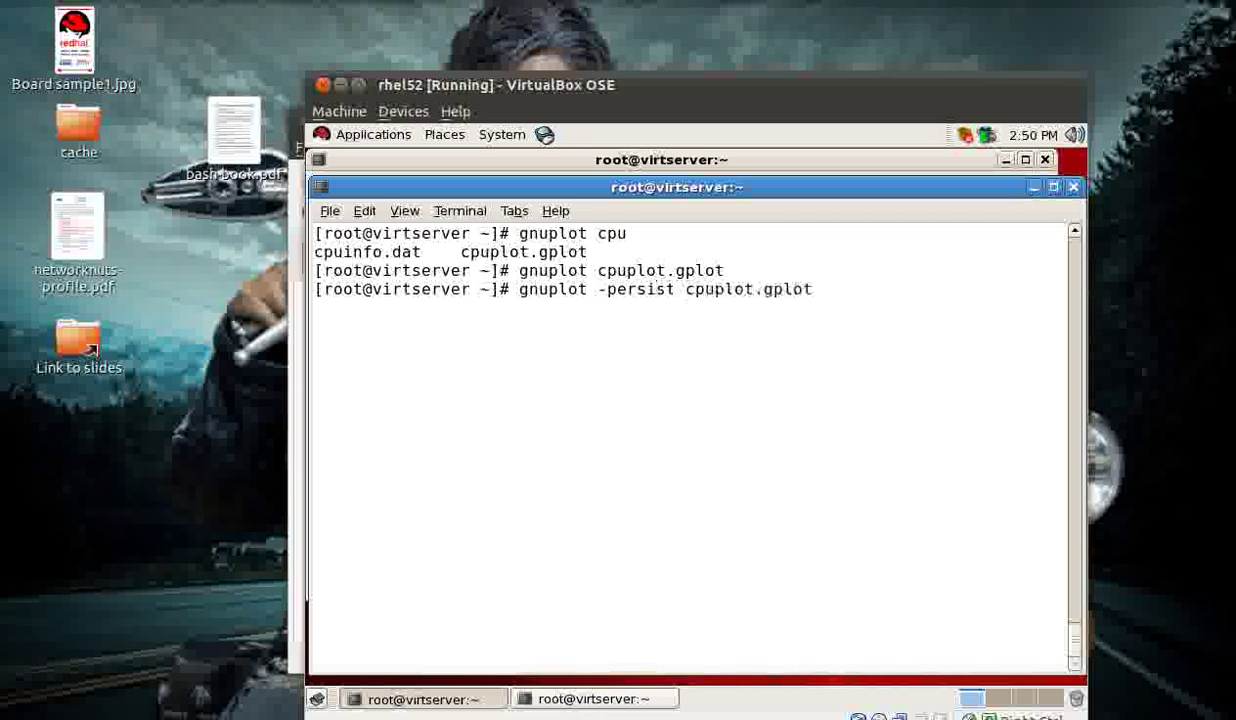
key(Return)
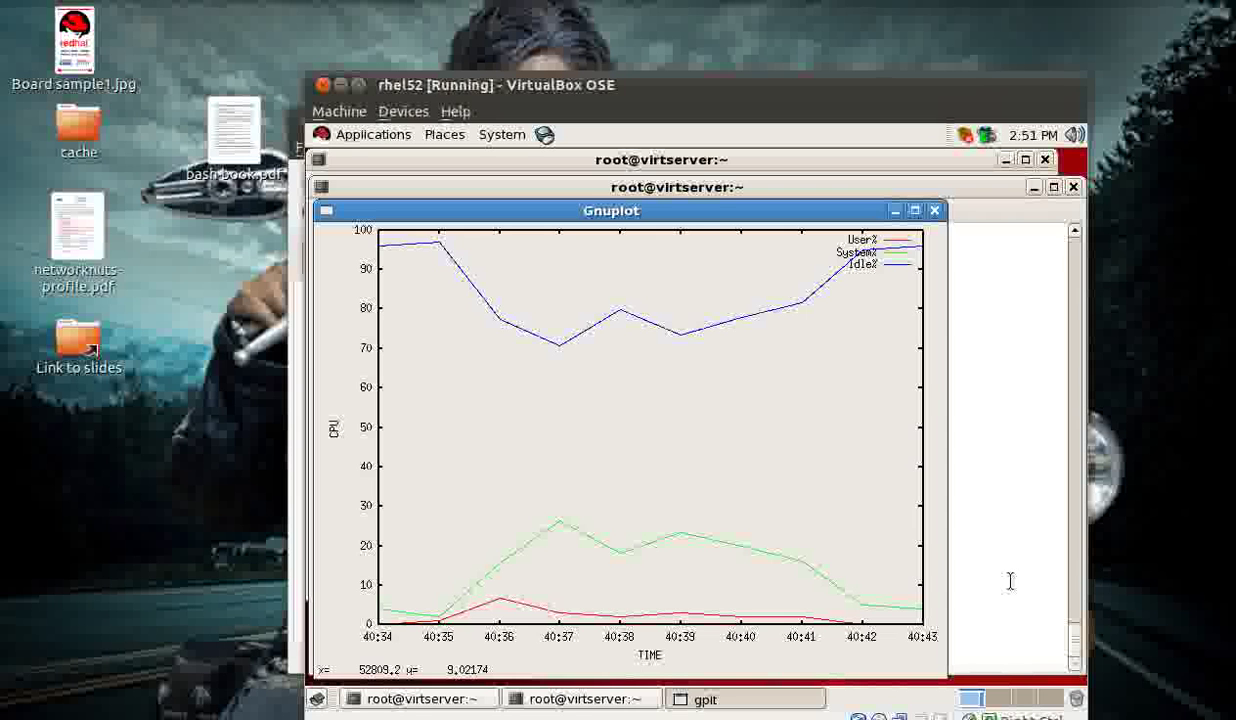
right_click(937, 130)
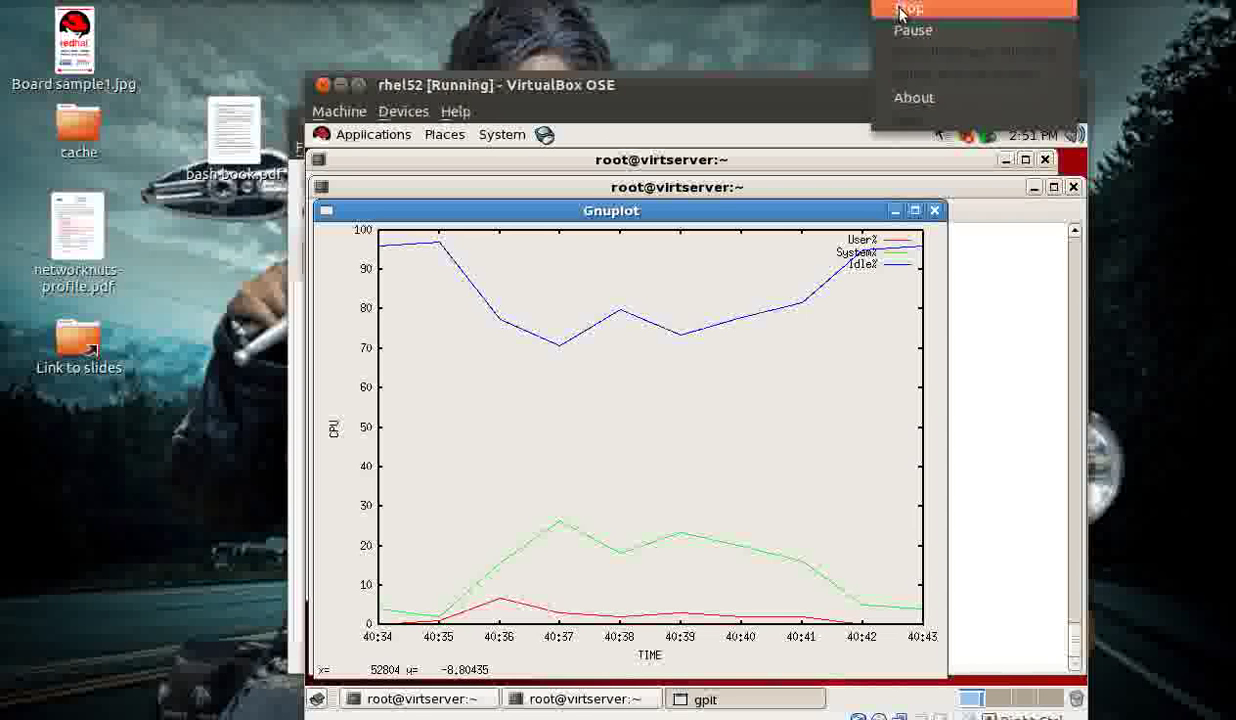